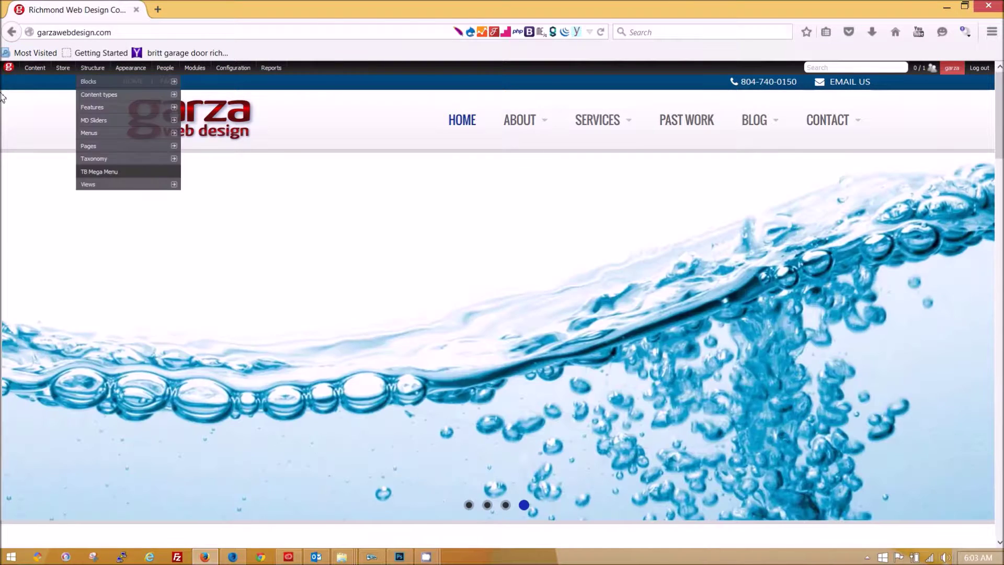
Run cron on the Drupal site
mouse_move(7, 66)
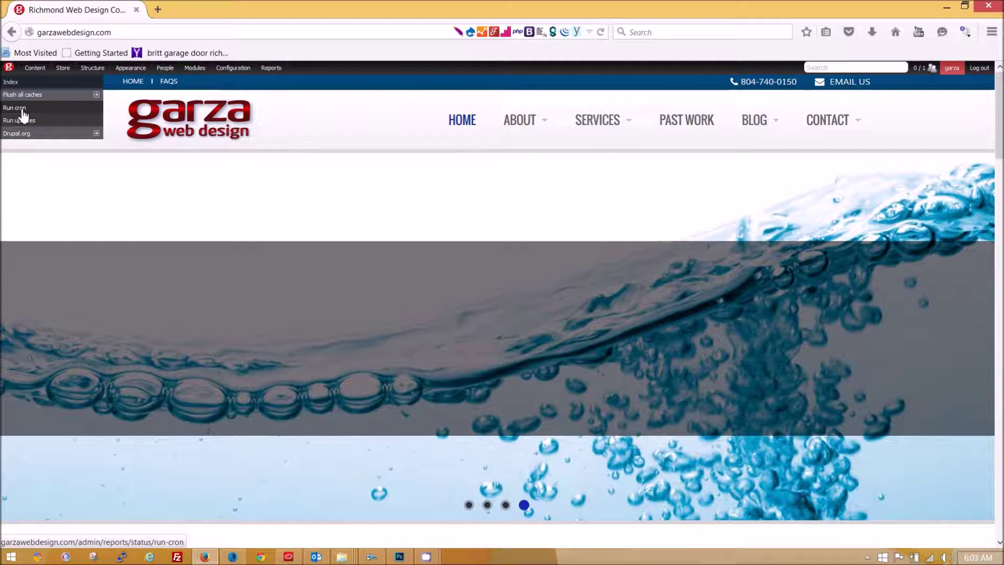
click(22, 109)
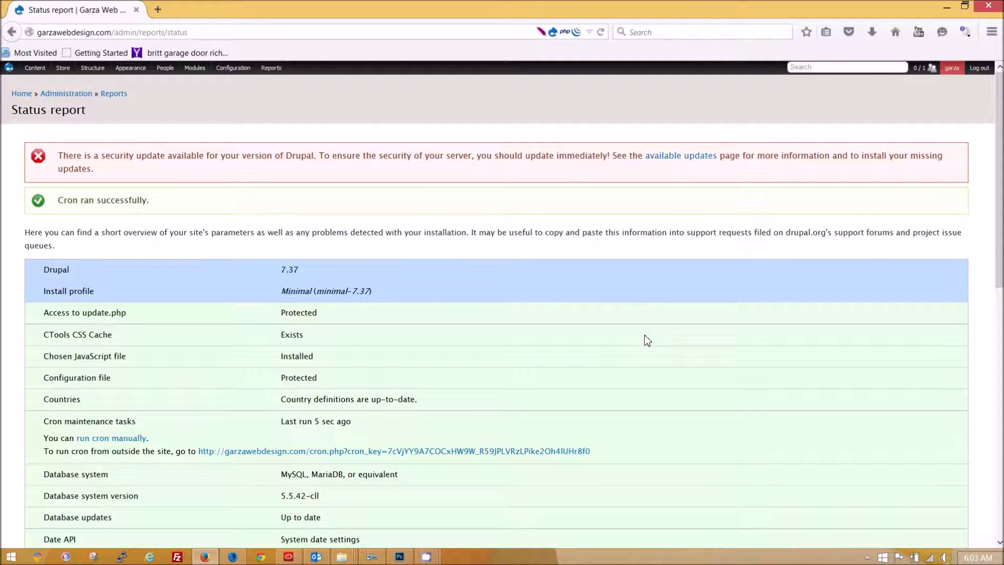
Examine the status report for core, module and security update warnings, and open the available updates list
scroll(644, 335, down, 3)
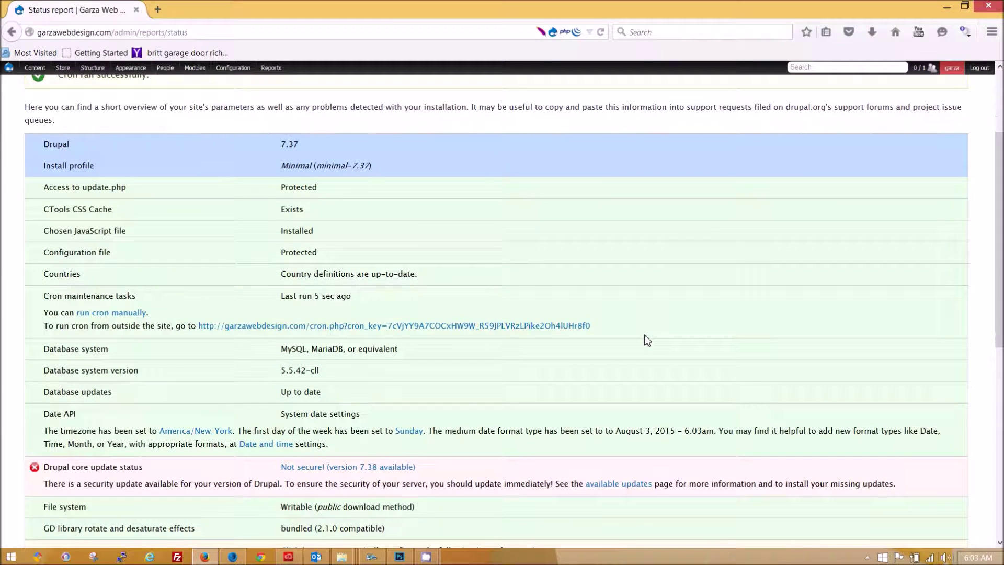
scroll(648, 340, down, 3)
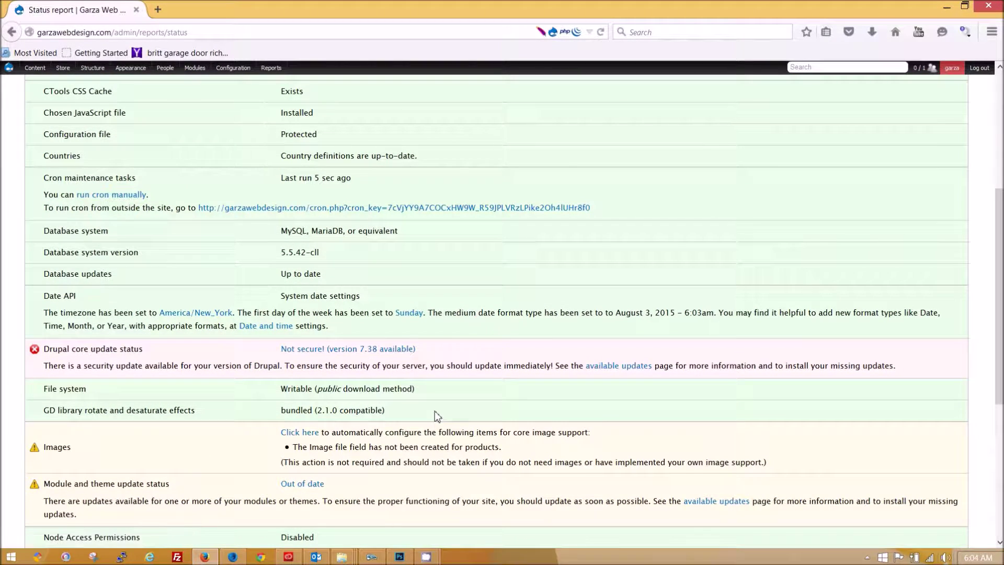
scroll(437, 434, down, 2)
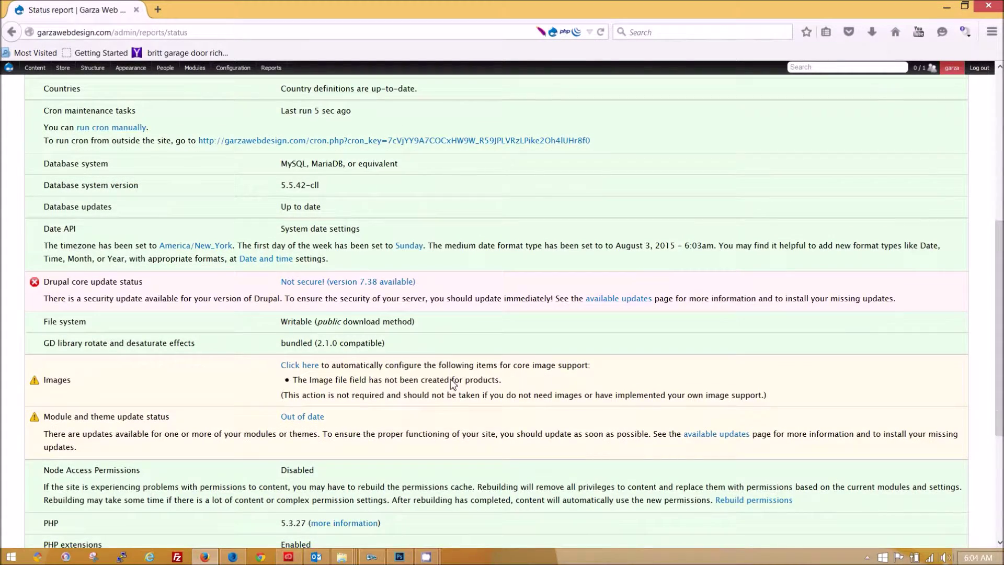
scroll(451, 380, down, 2)
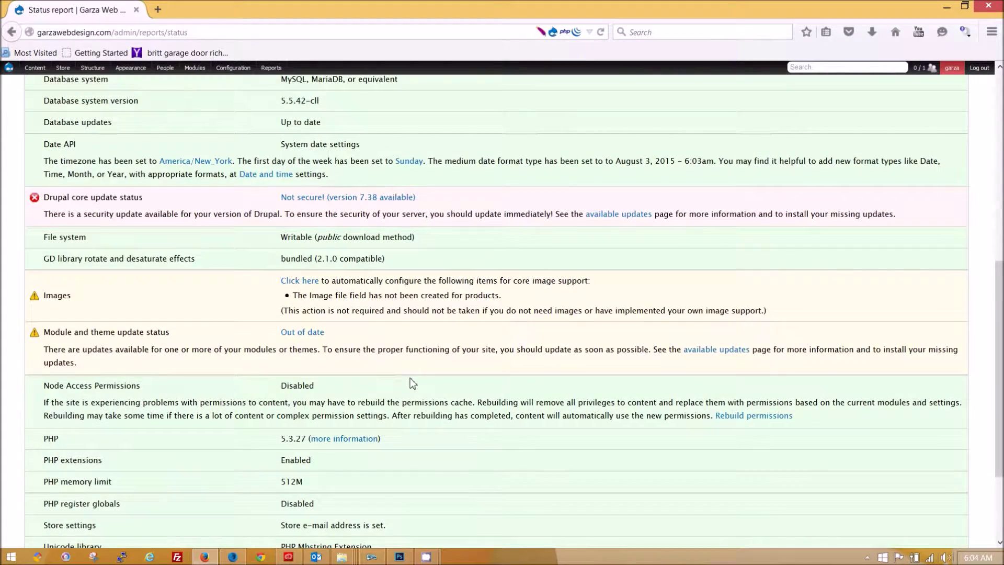
scroll(411, 381, up, 10)
scroll(411, 383, up, 1)
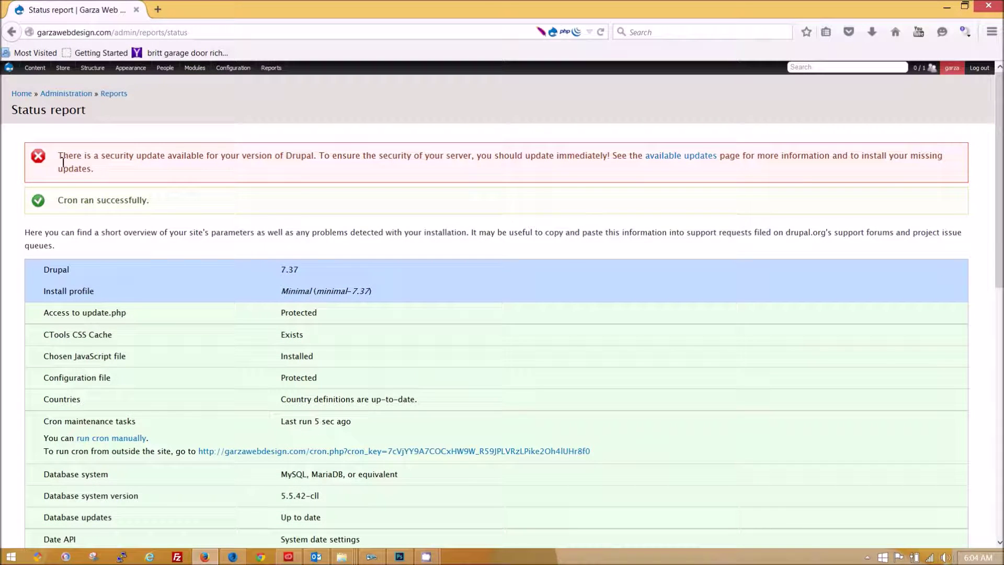
drag(58, 156, 102, 168)
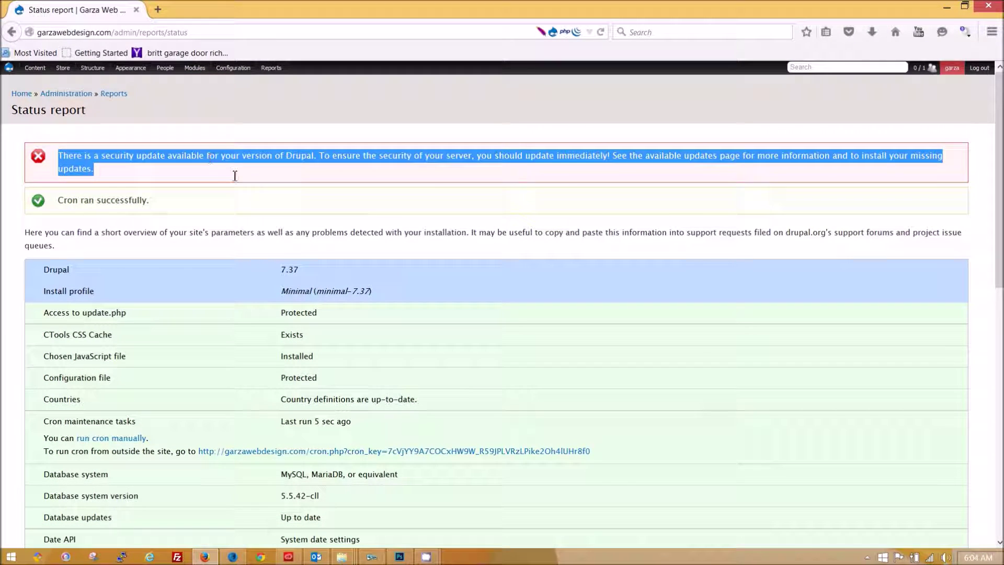
click(194, 178)
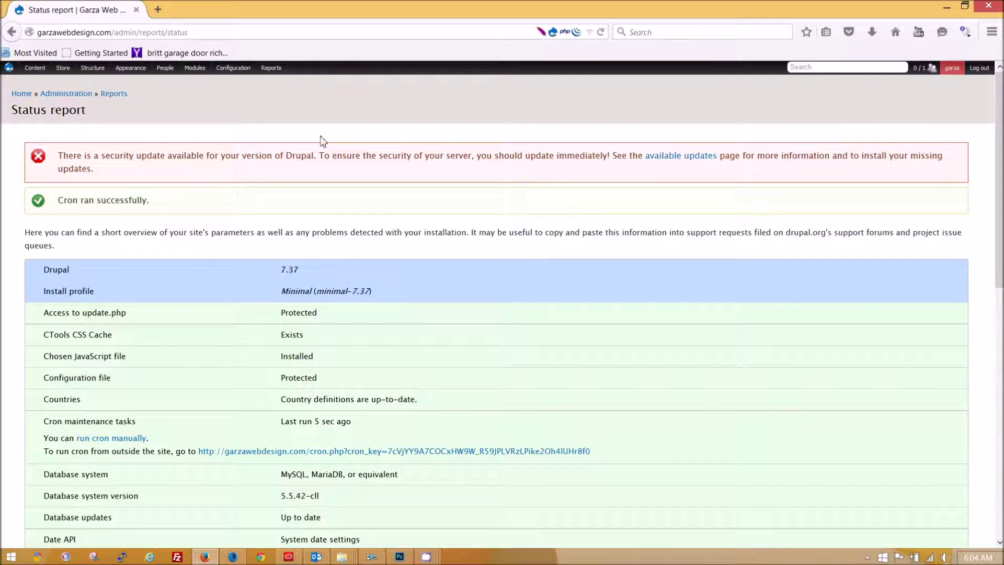
click(692, 164)
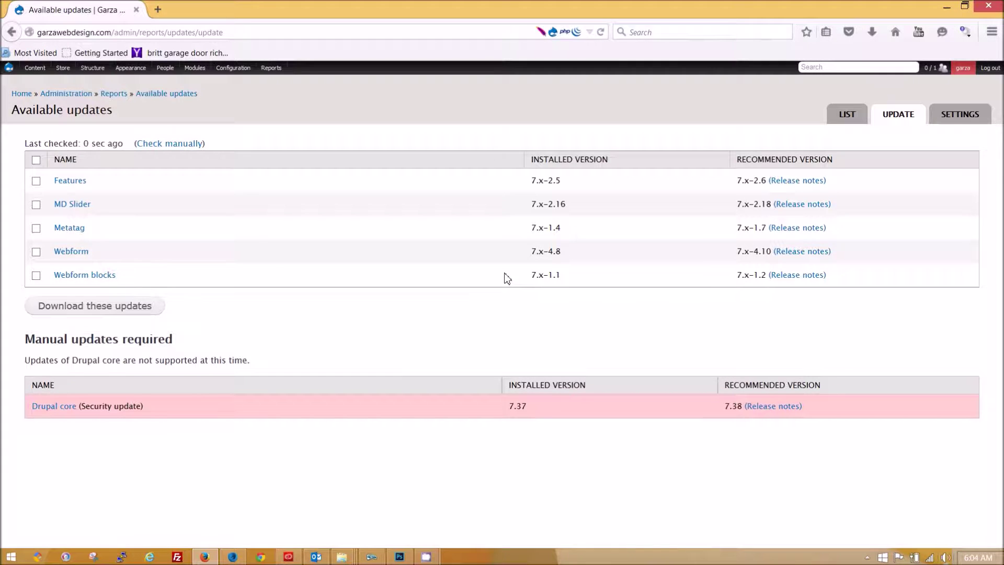
Open the Backup and Migrate page in the site's system configuration
mouse_move(8, 69)
mouse_move(235, 68)
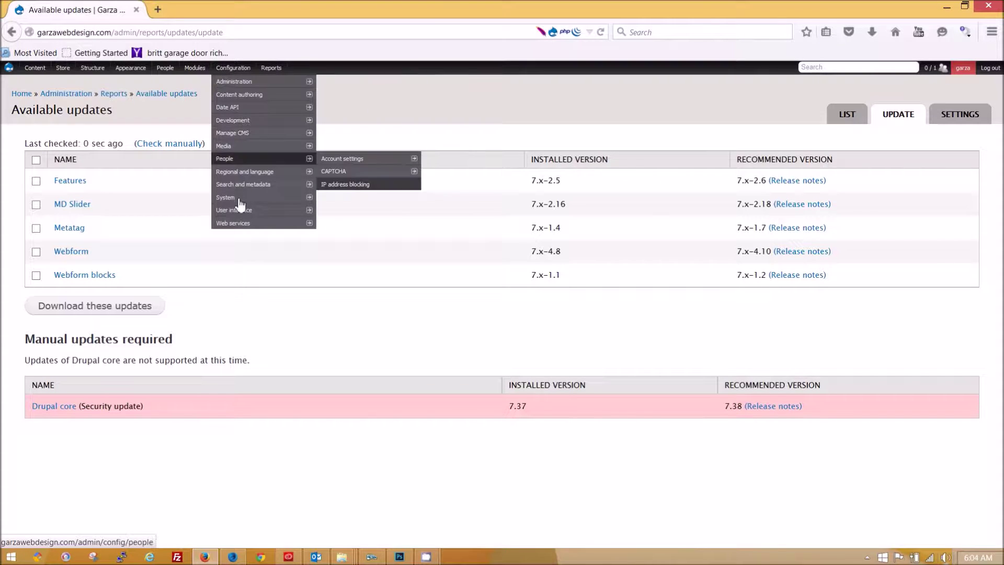
mouse_move(238, 201)
mouse_move(352, 230)
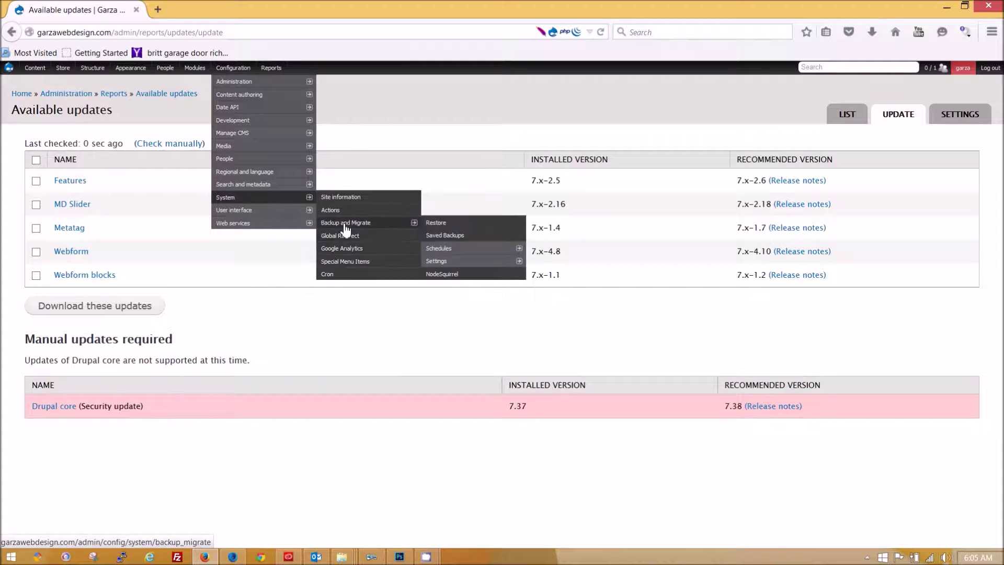
click(345, 228)
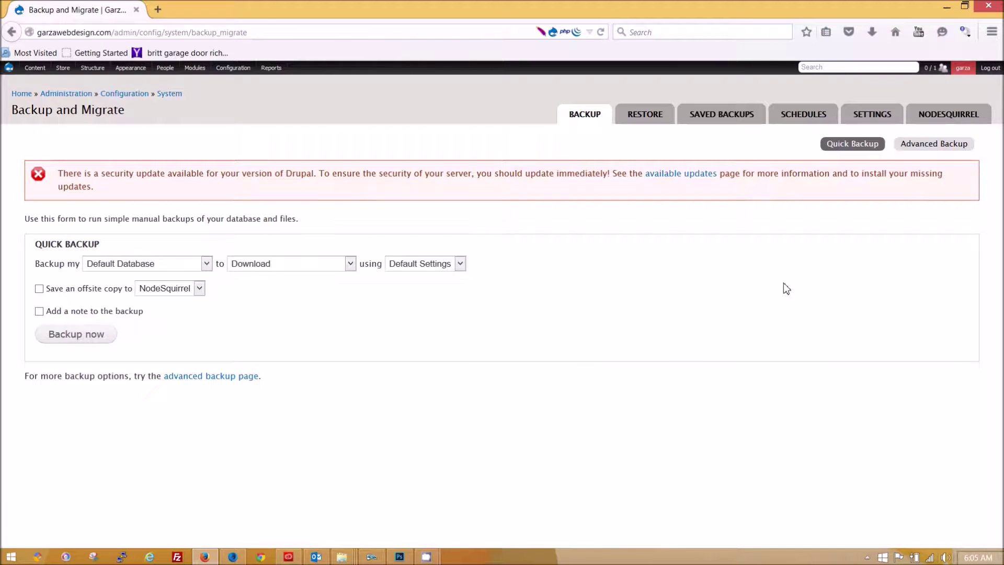
Look at the available backup source choices on the advanced backup page, leaving Default Database selected
click(948, 149)
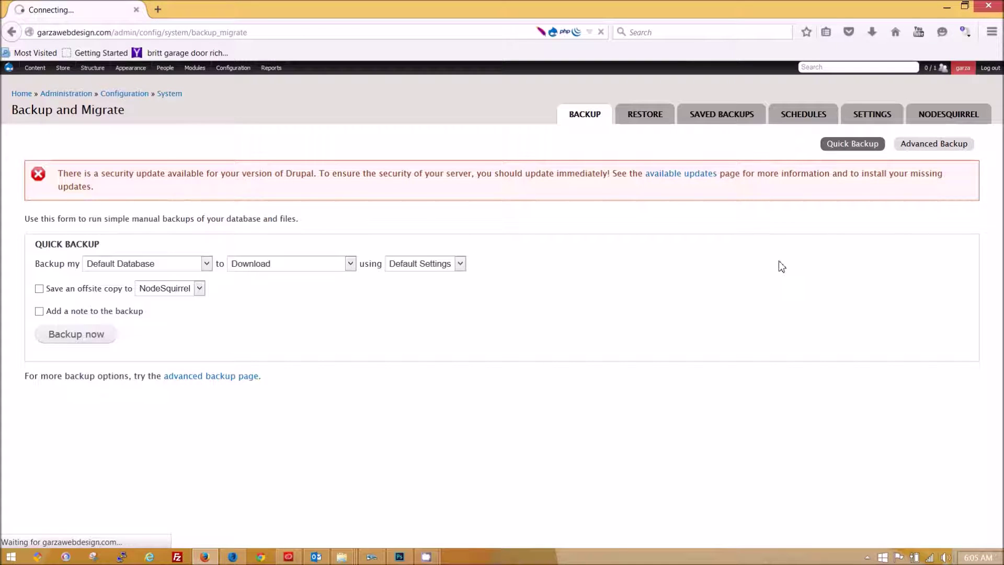
scroll(574, 309, down, 2)
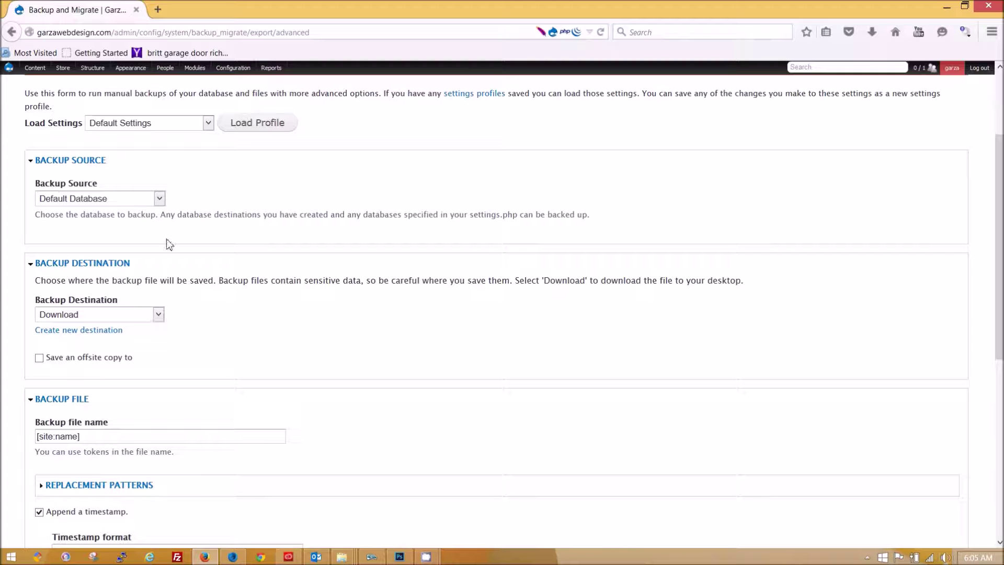
click(158, 200)
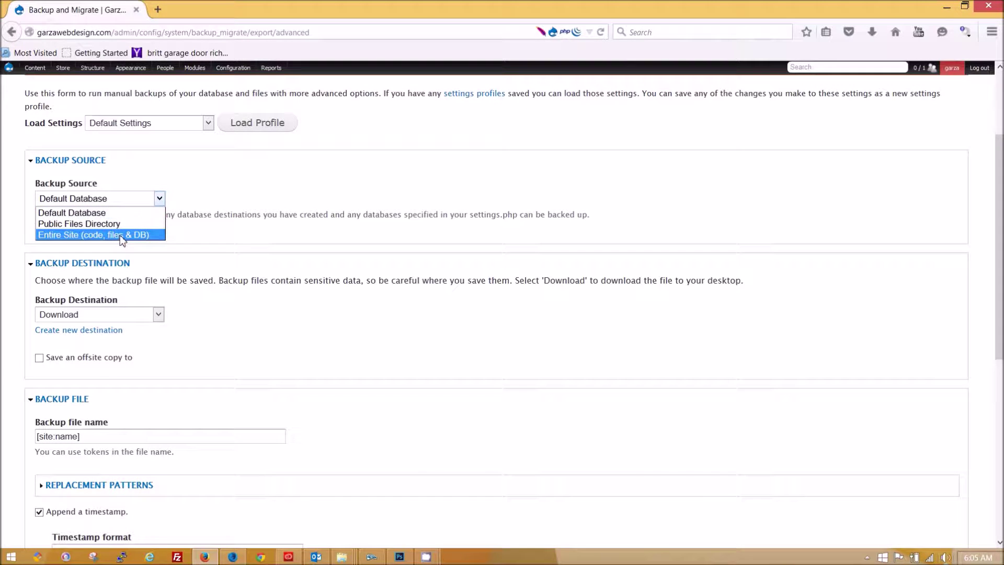
click(327, 205)
scroll(327, 208, up, 5)
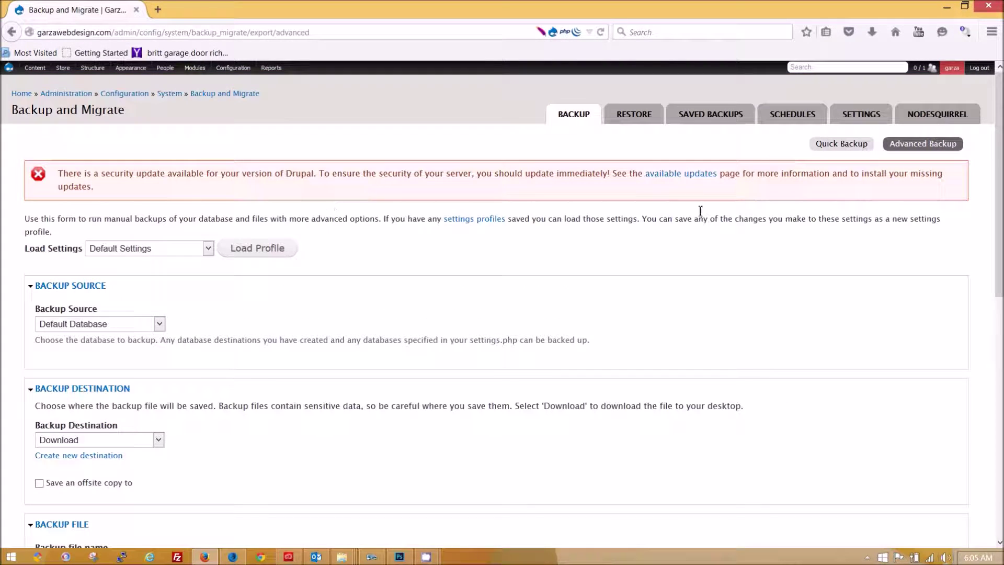
Run a quick backup of the Default Database as a download with Default Settings, and save the file
click(850, 149)
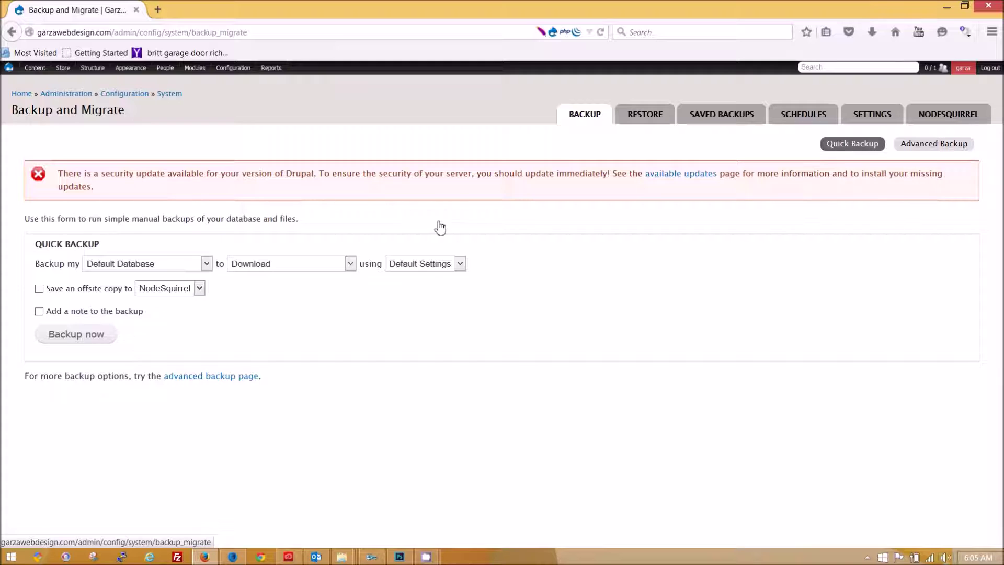
click(77, 339)
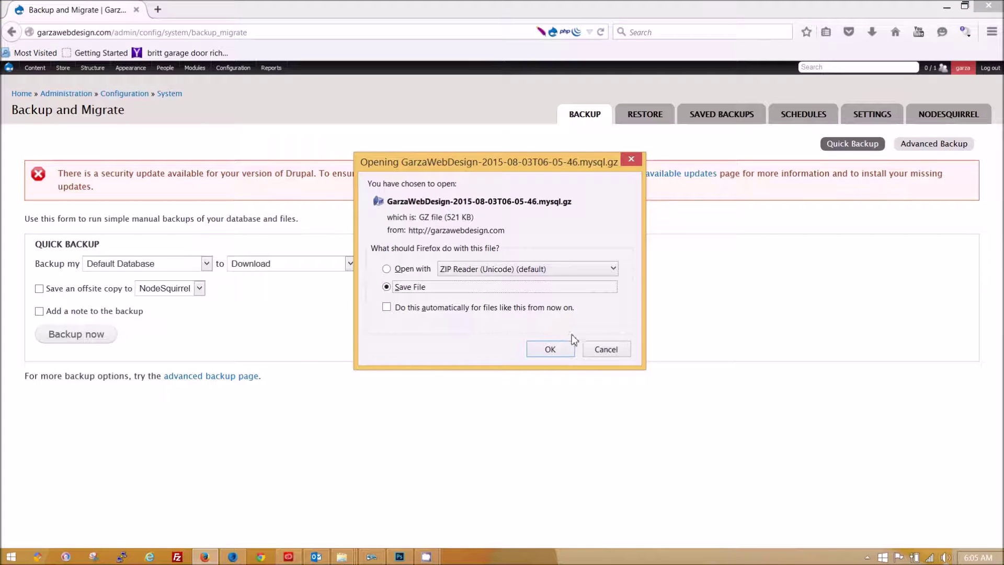
click(550, 350)
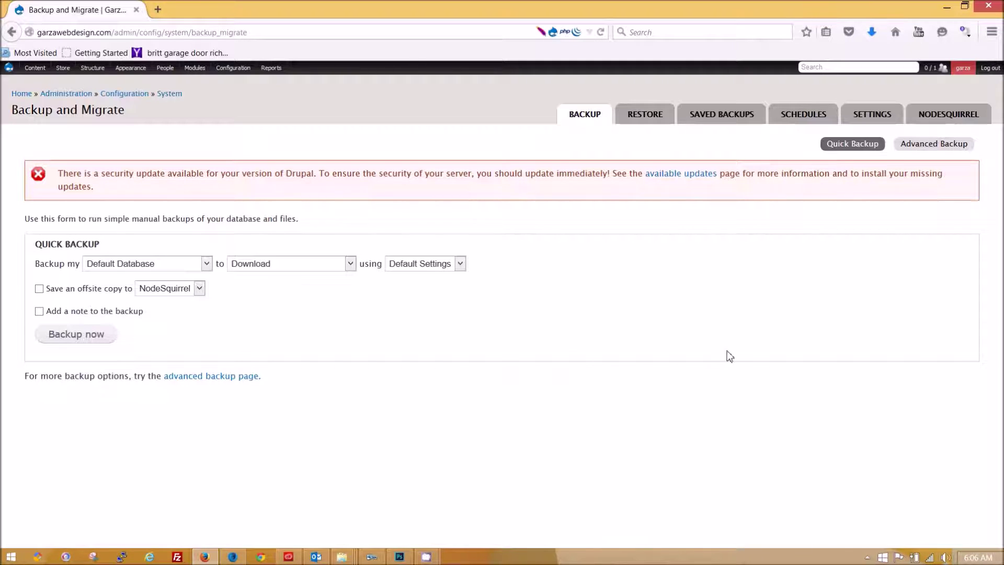
Move the downloaded backup GarzaWebDesign-2015-08-03T06-05-46.mysql.gz into the customers folder's Garza Web Design\database updates subfolder, and close the file window
click(875, 32)
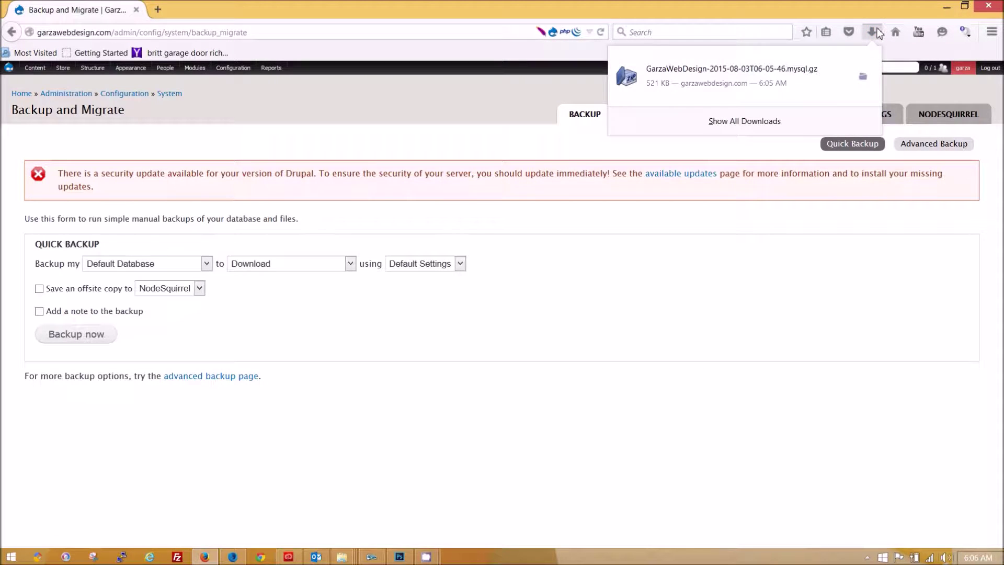
click(864, 81)
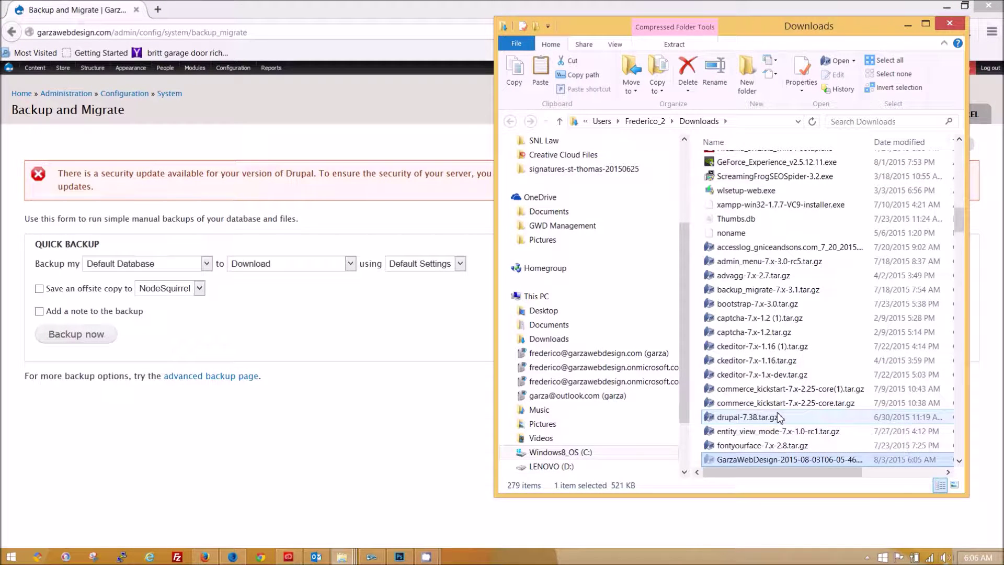
scroll(679, 157, up, 3)
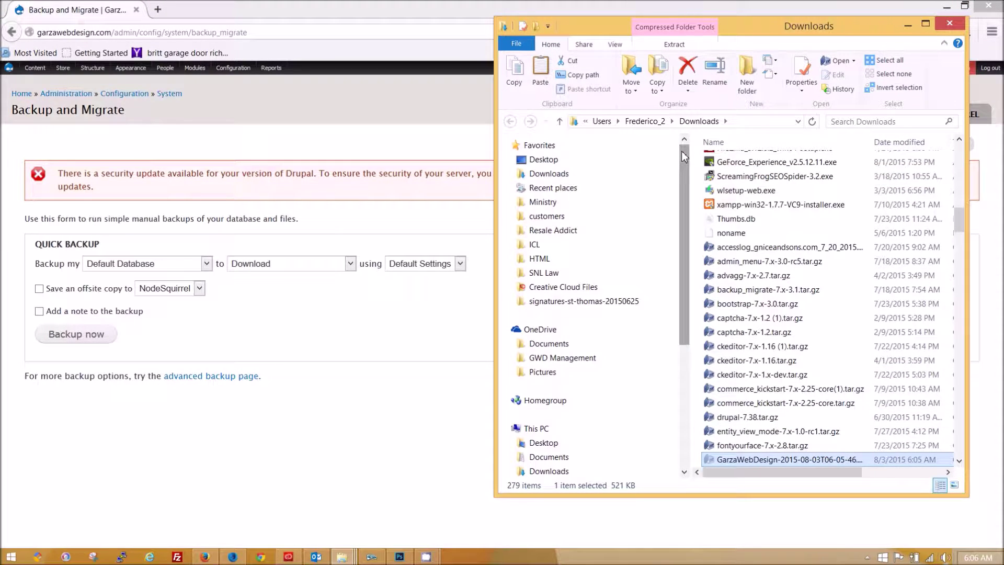
click(546, 216)
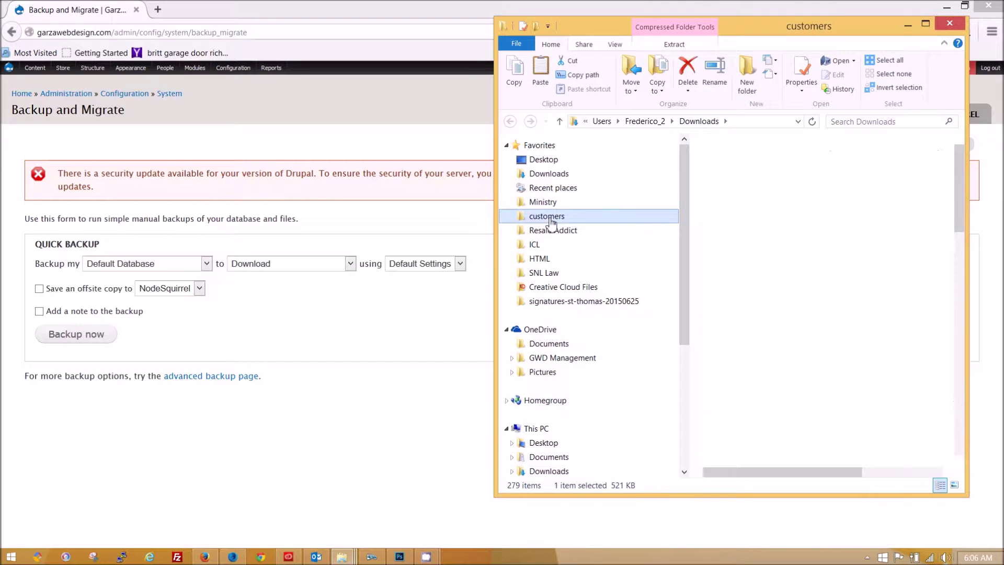
scroll(773, 390, down, 1)
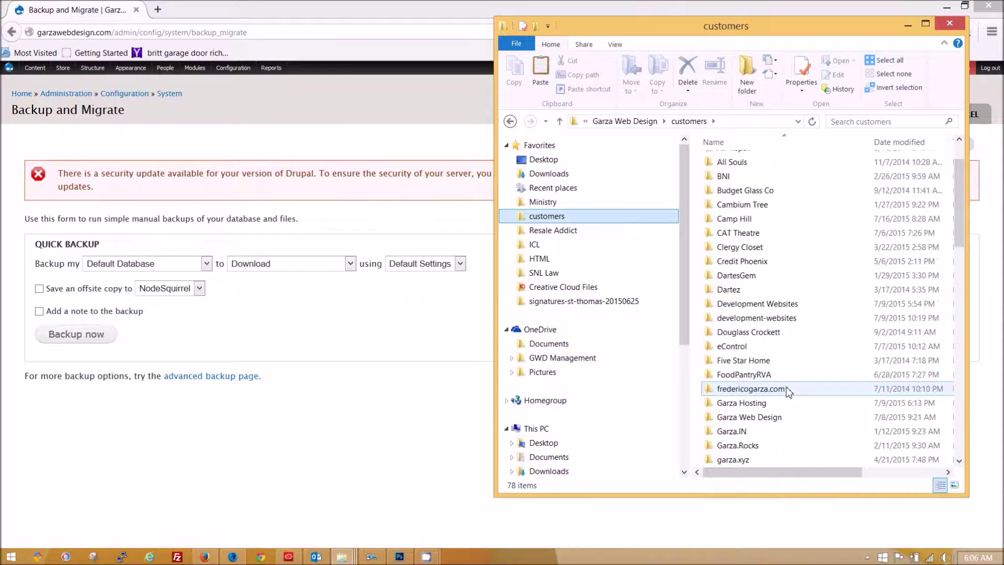
double_click(768, 417)
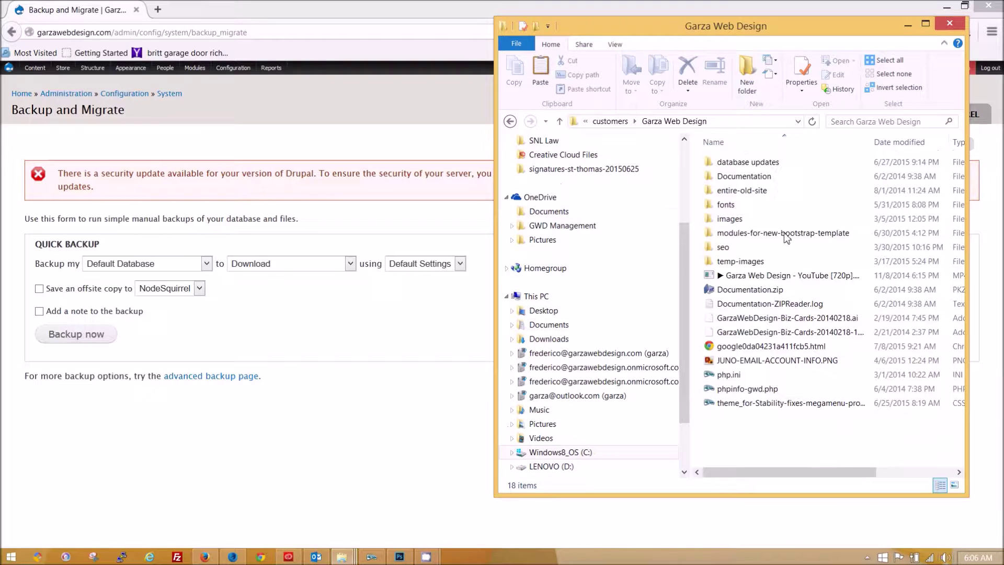
double_click(753, 162)
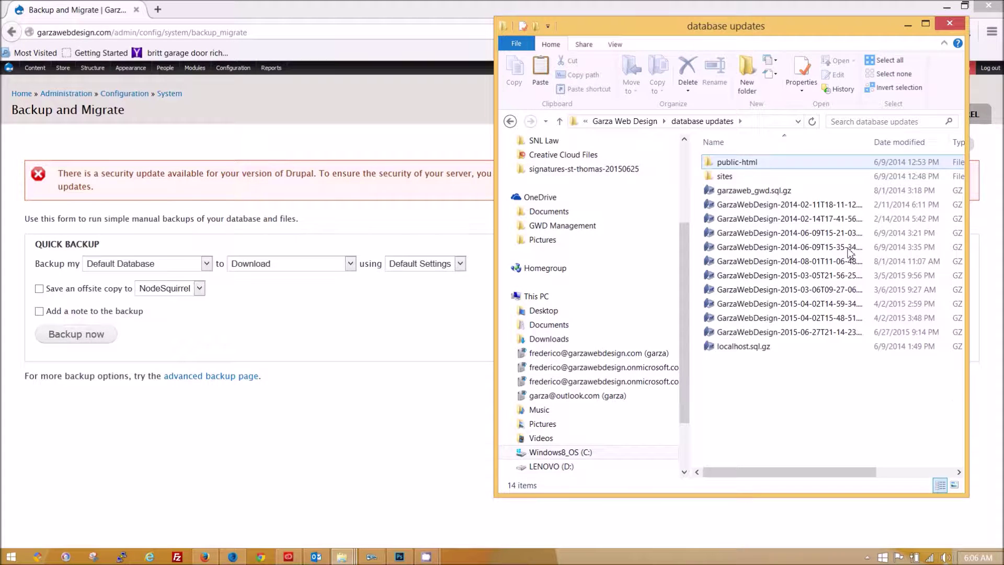
click(847, 348)
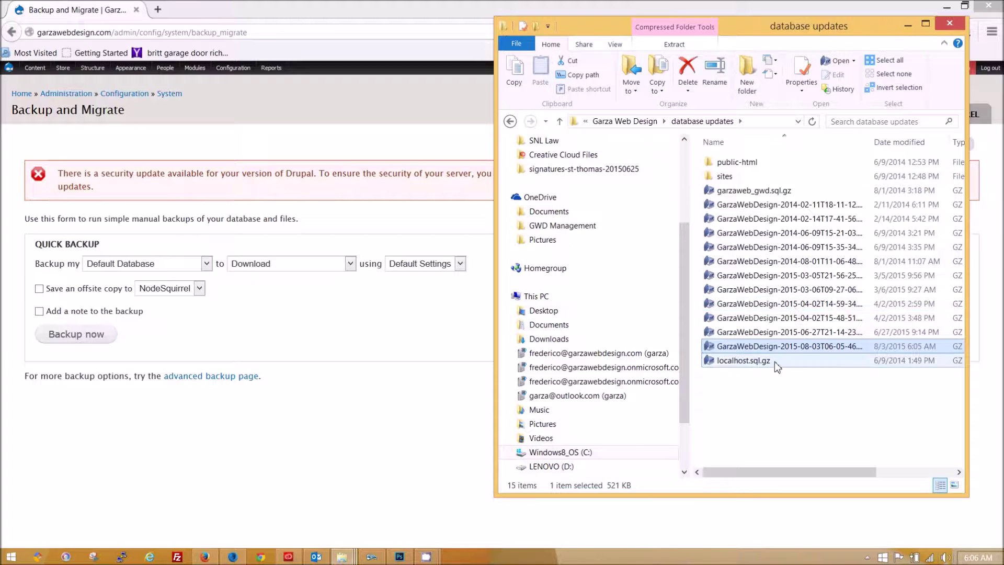
click(949, 23)
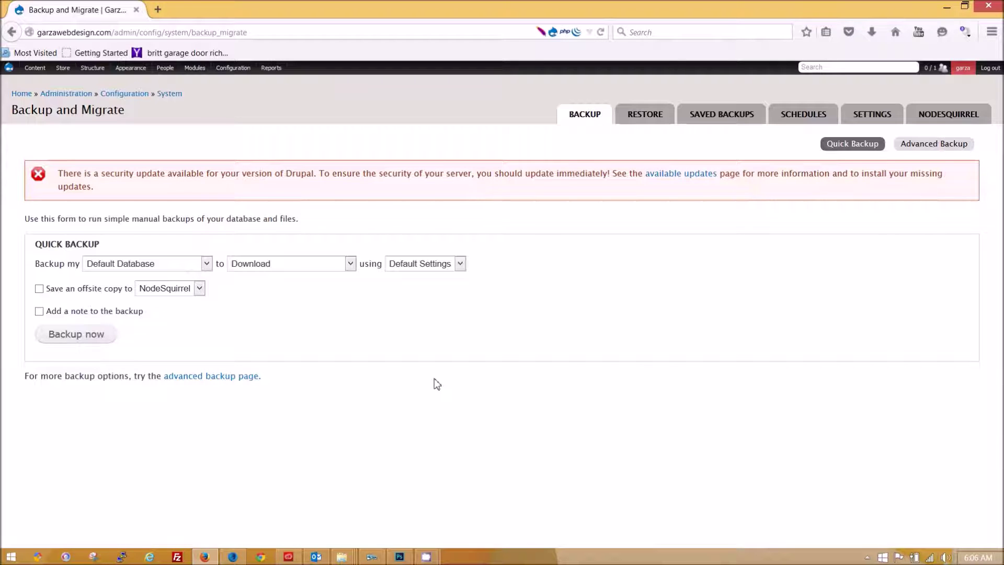
Switch to FileZilla and connect to the saved Garza Web Design site
click(179, 557)
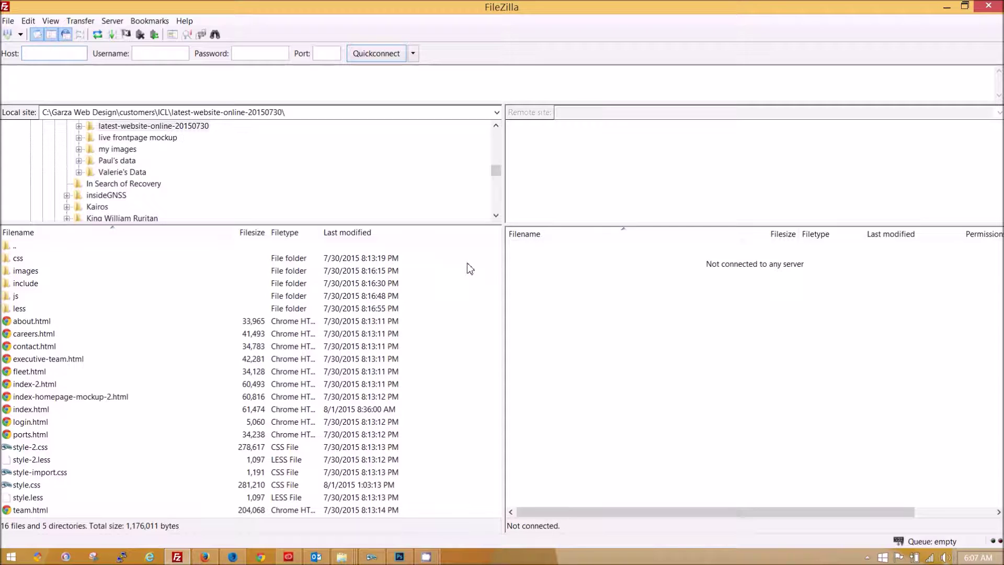
click(20, 35)
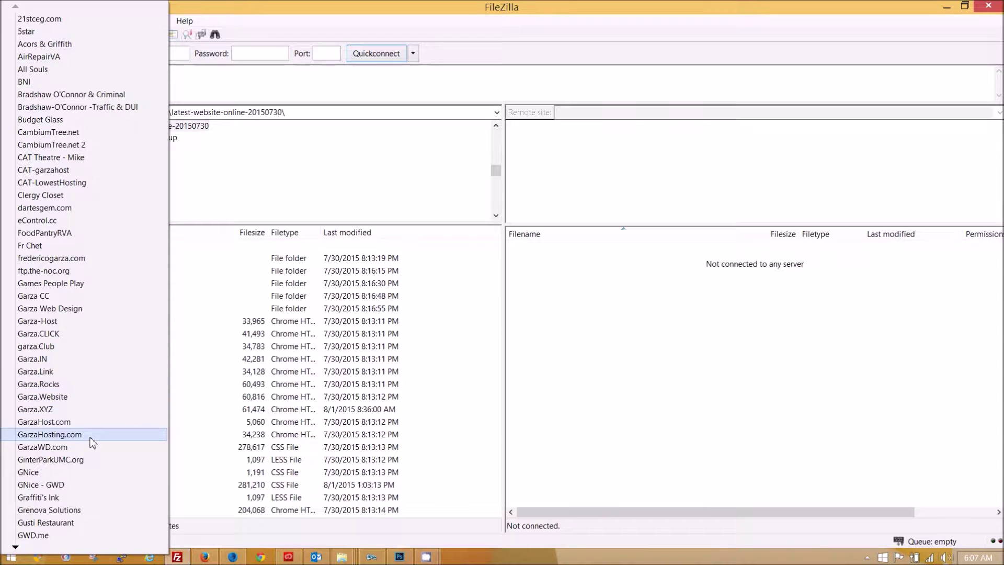
click(72, 312)
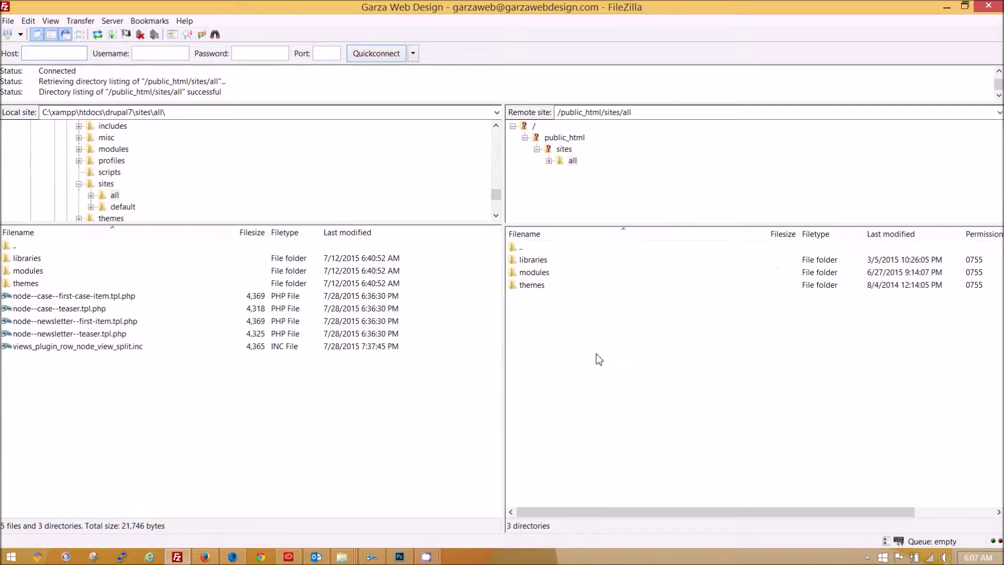
Go up from the remote /public_html/sites/all folder to the server's root directory
double_click(524, 250)
double_click(524, 248)
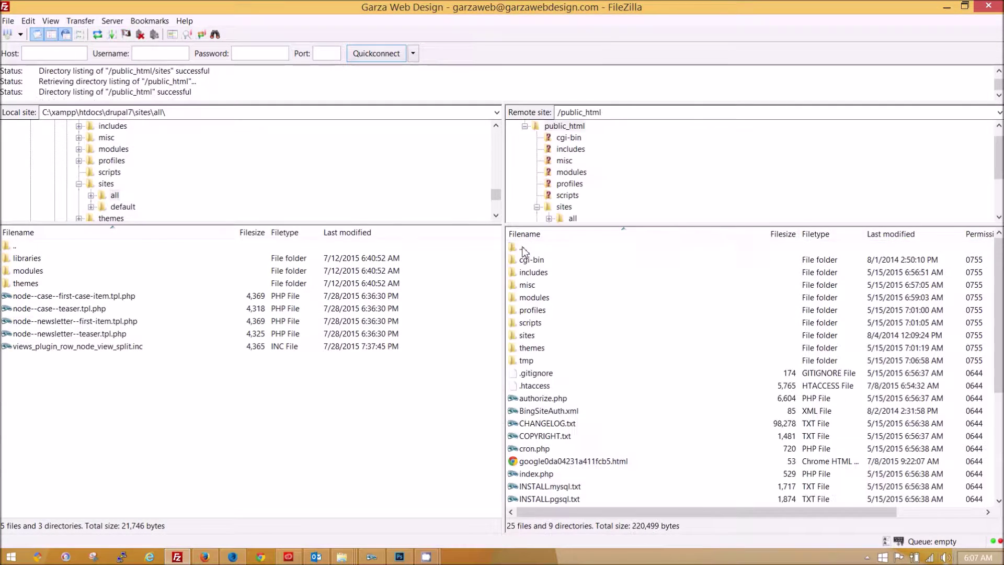
click(524, 250)
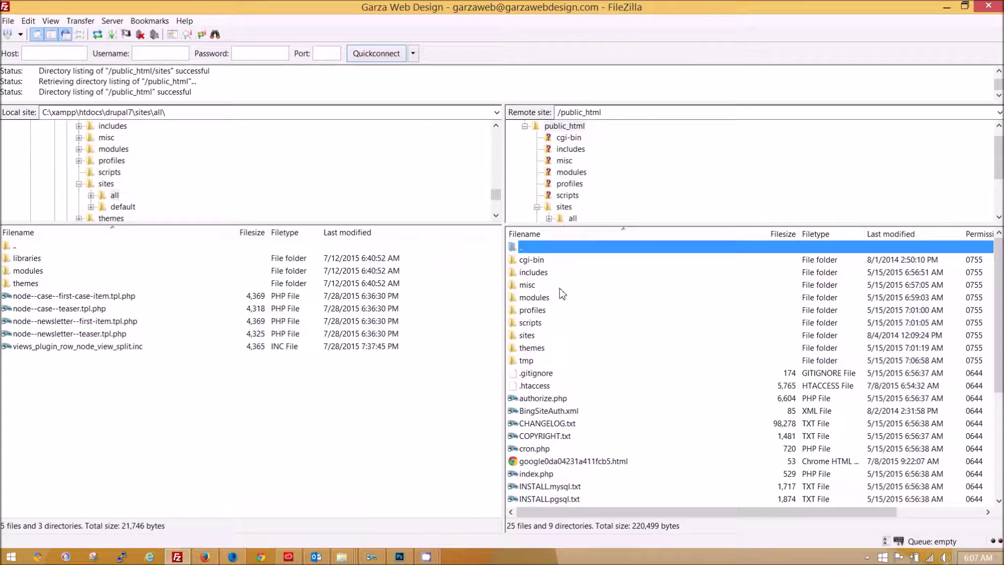
double_click(520, 246)
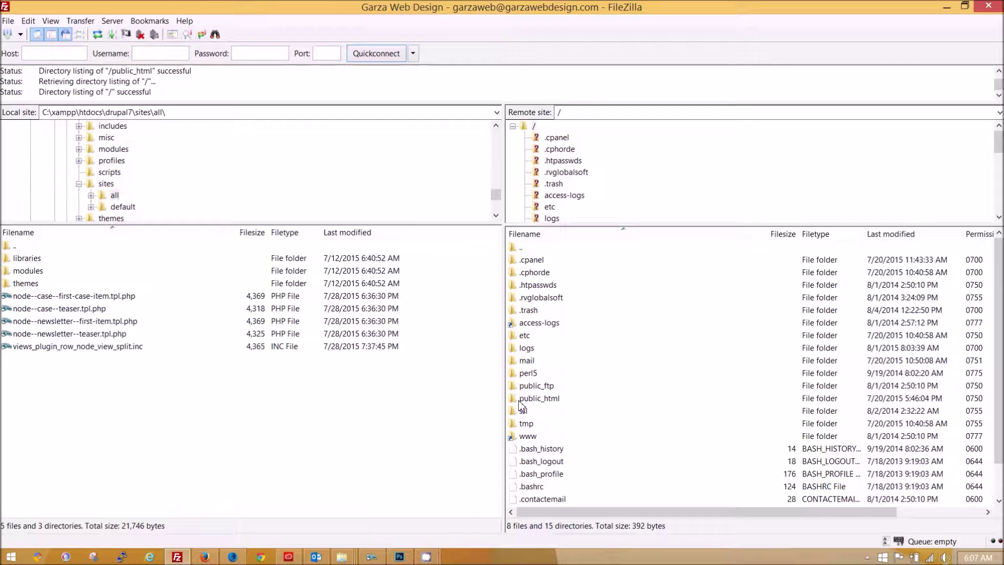
Open the remote public_html folder and look through the site's folders and files
double_click(538, 398)
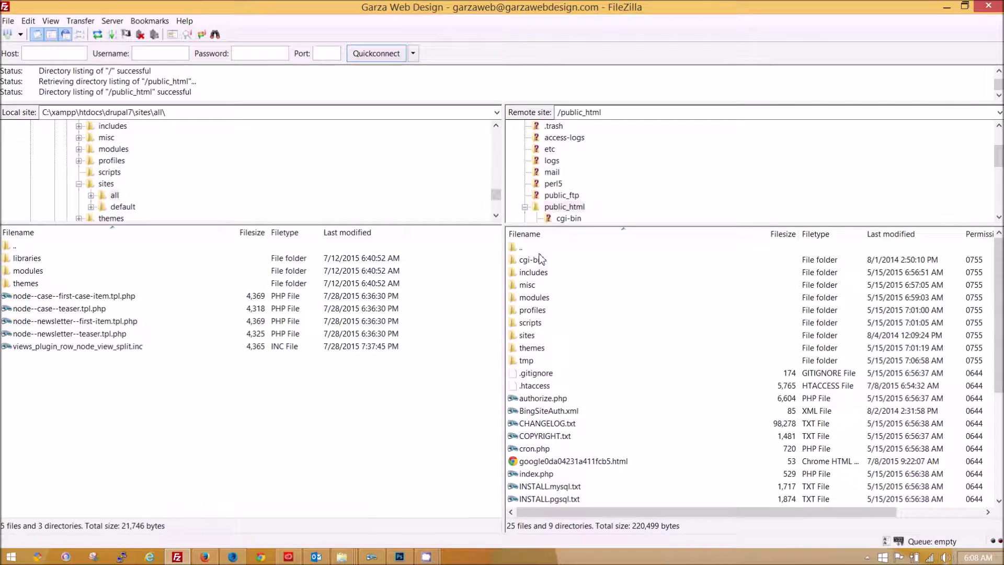
scroll(618, 448, down, 5)
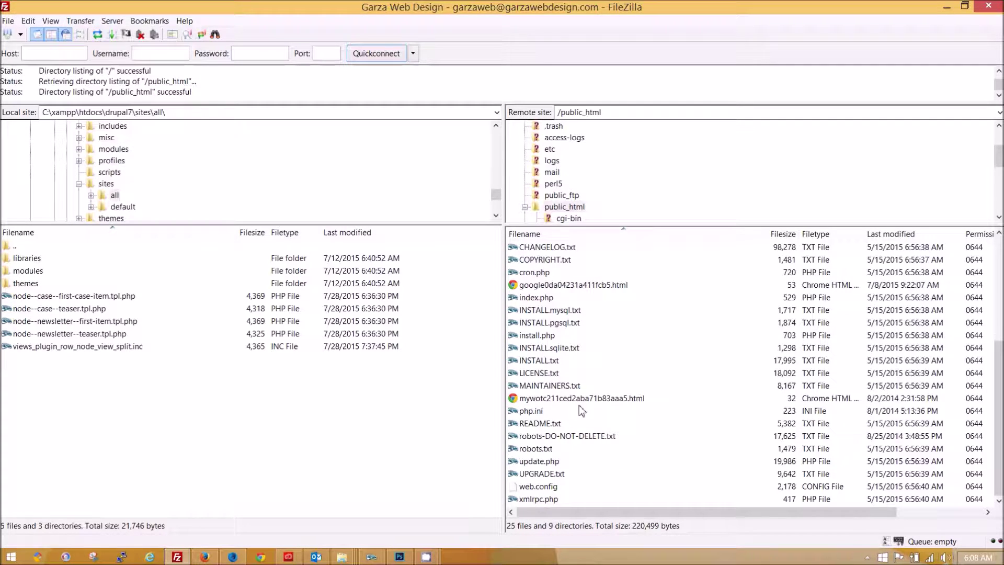
scroll(582, 411, up, 4)
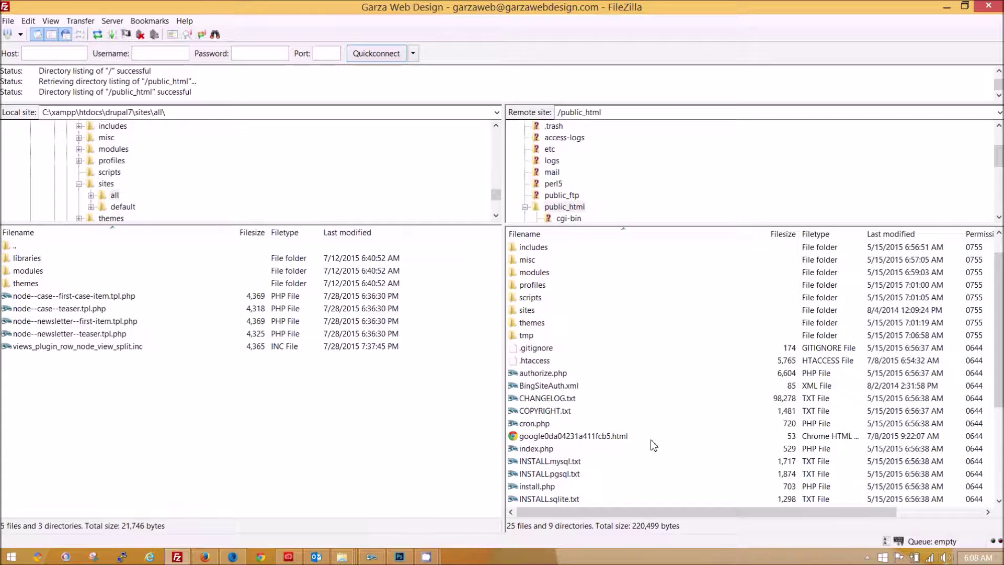
scroll(653, 444, down, 4)
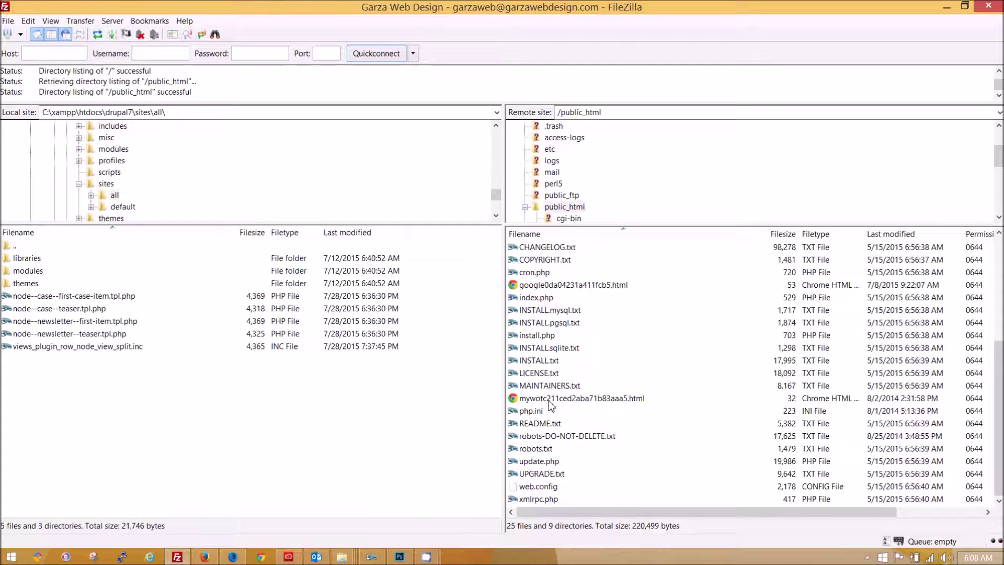
scroll(608, 400, up, 5)
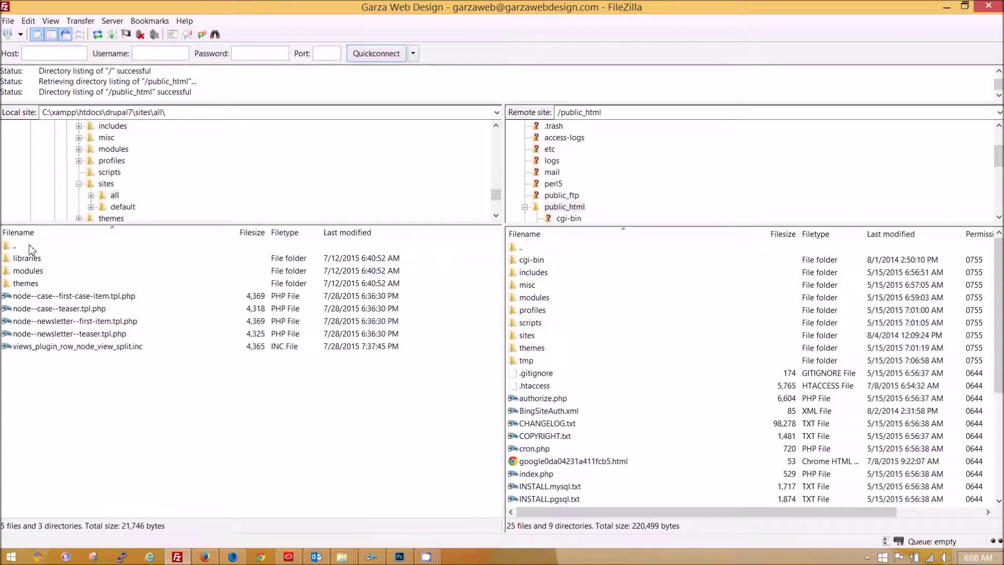
Open the local folder C:\Garza Web Design\customers\Garza Web Design
scroll(224, 167, up, 8)
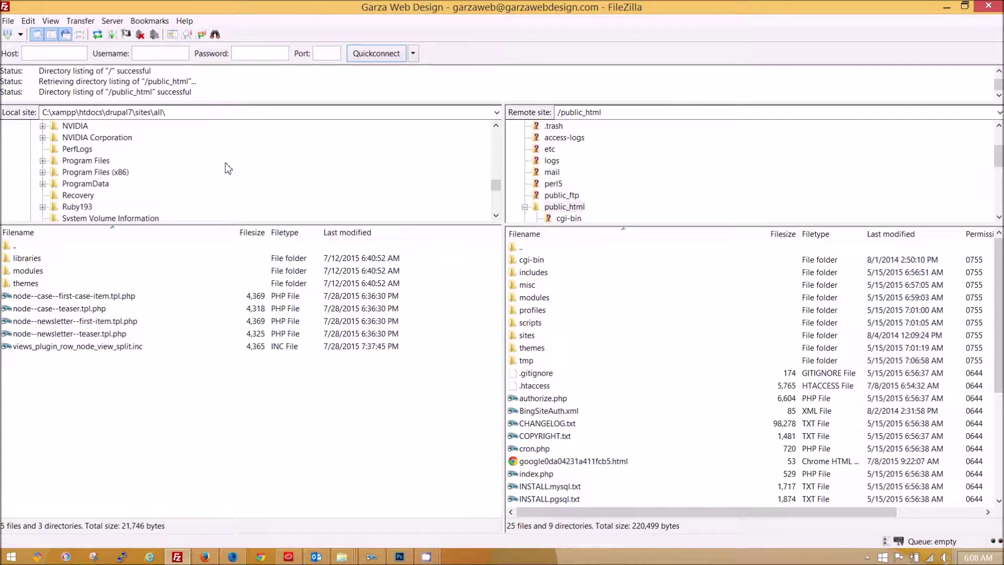
scroll(228, 168, up, 4)
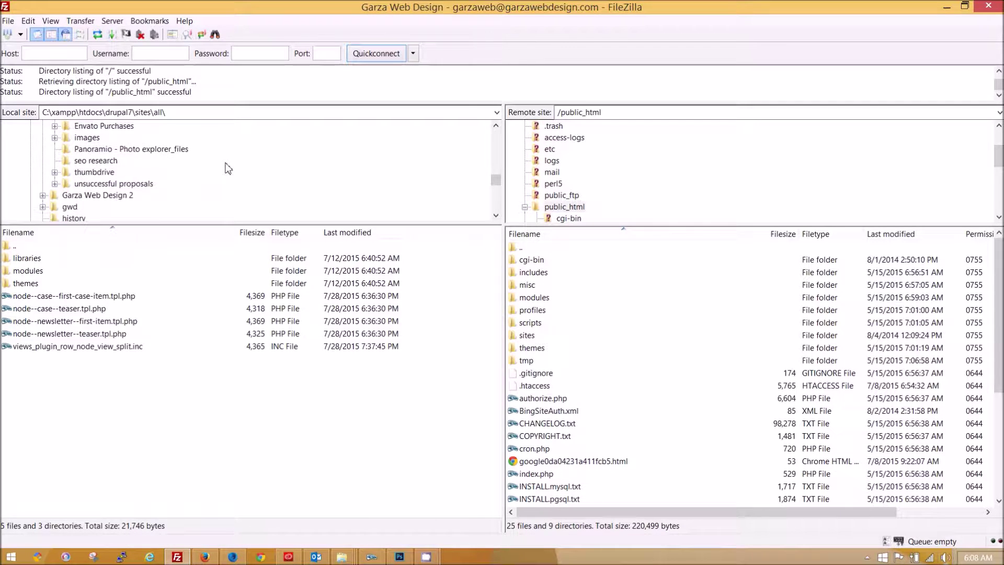
scroll(228, 168, up, 8)
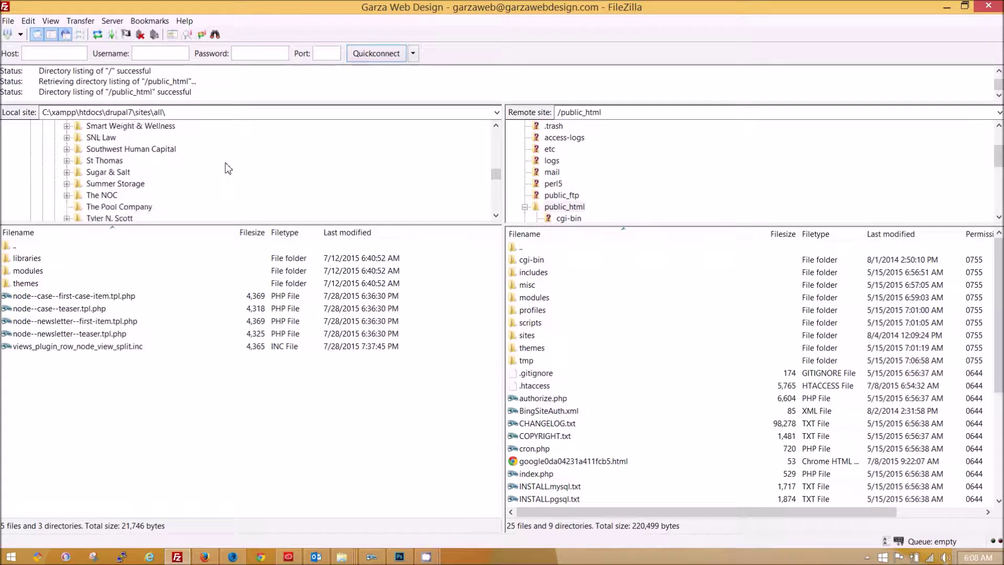
scroll(228, 168, up, 8)
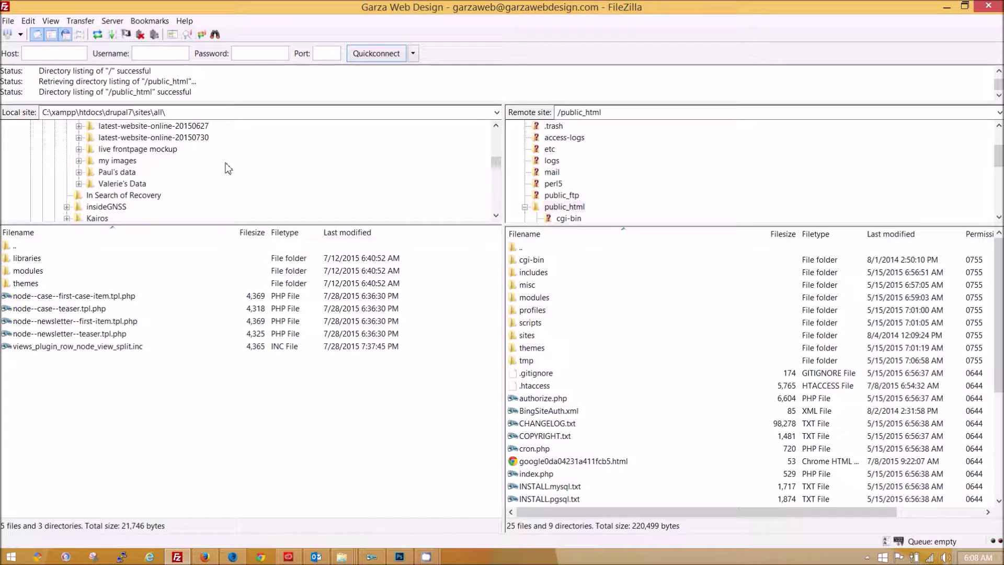
scroll(228, 169, up, 8)
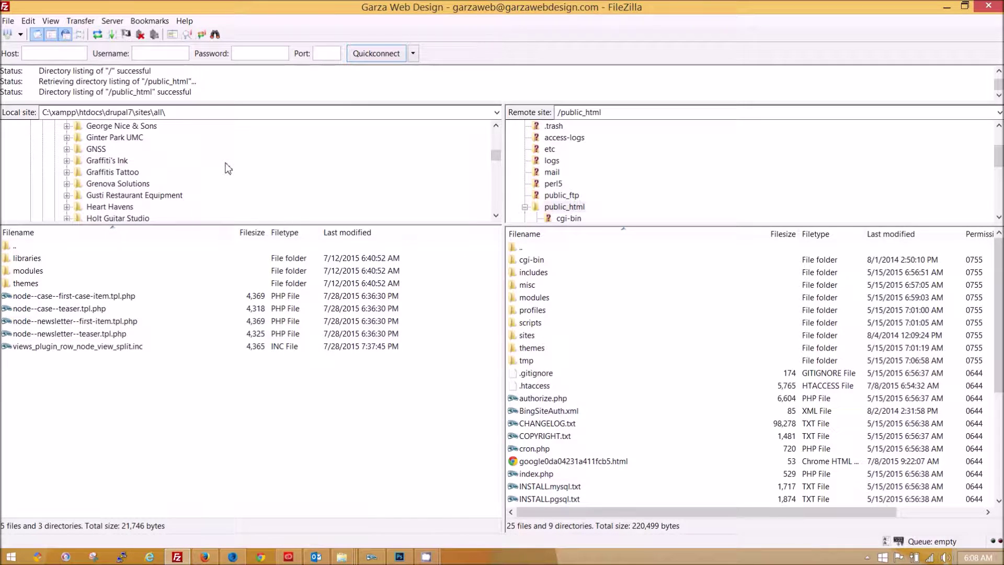
scroll(228, 168, up, 1)
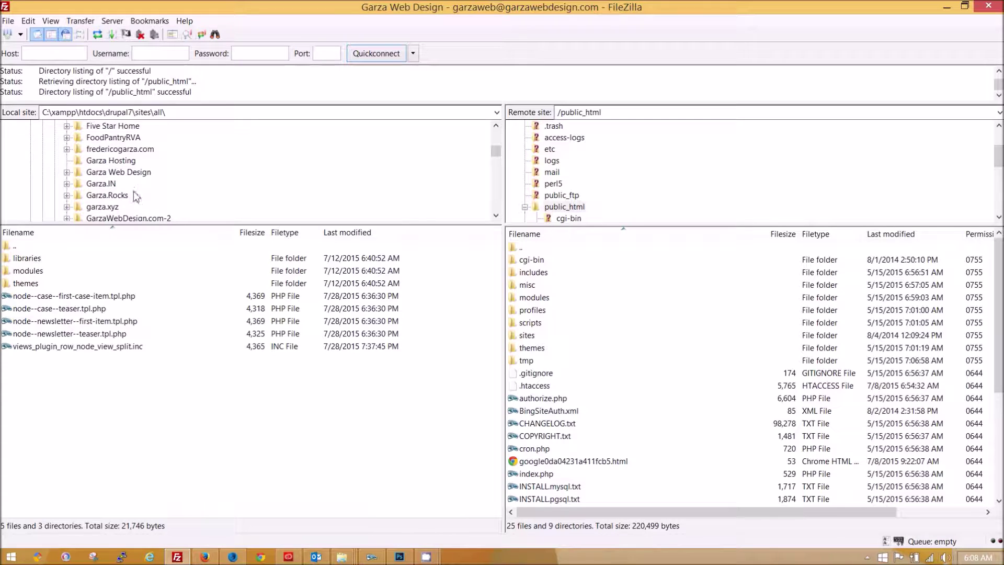
click(115, 175)
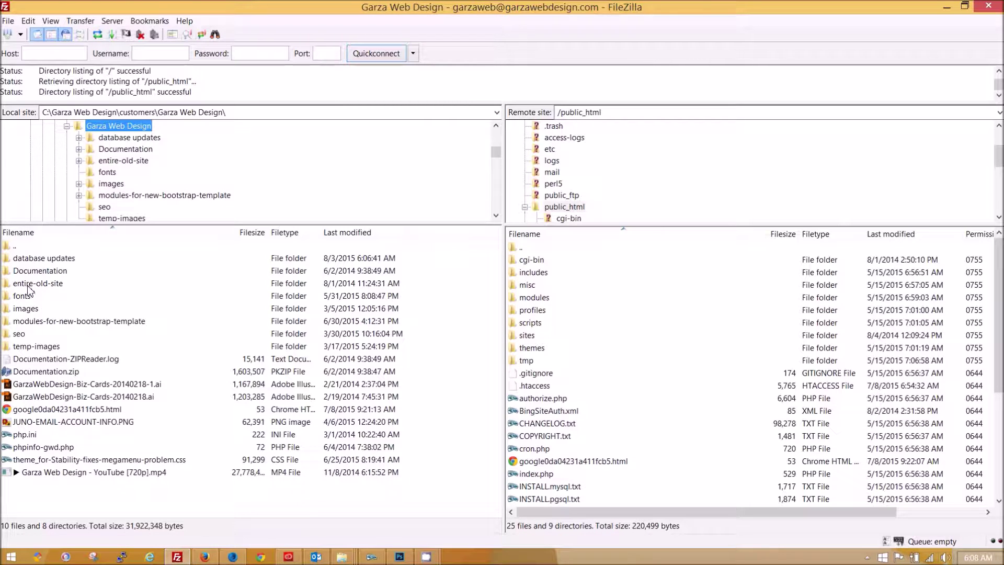
Create a local directory named gwd-entire-site-backup in the Garza Web Design folder and enter it
right_click(456, 365)
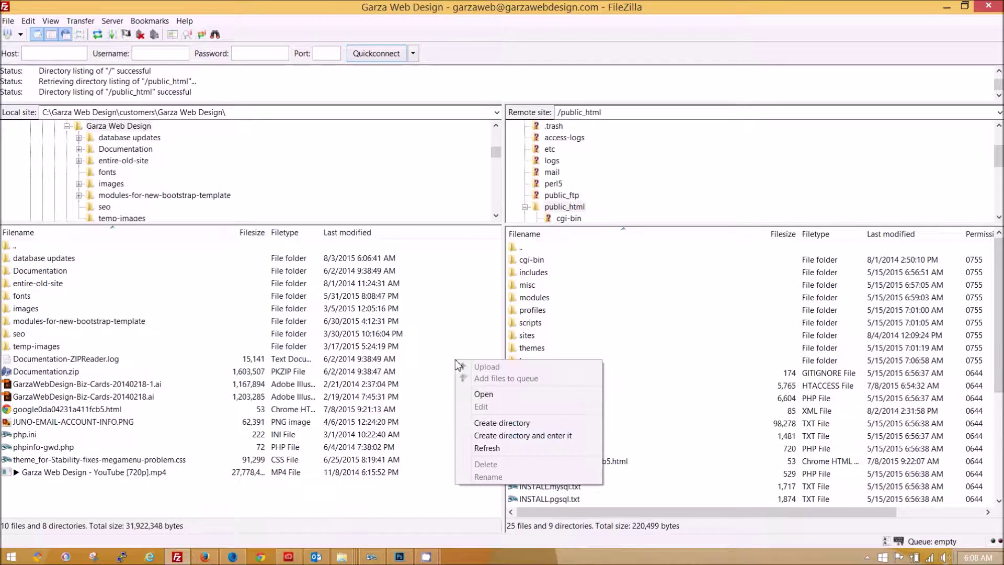
click(492, 436)
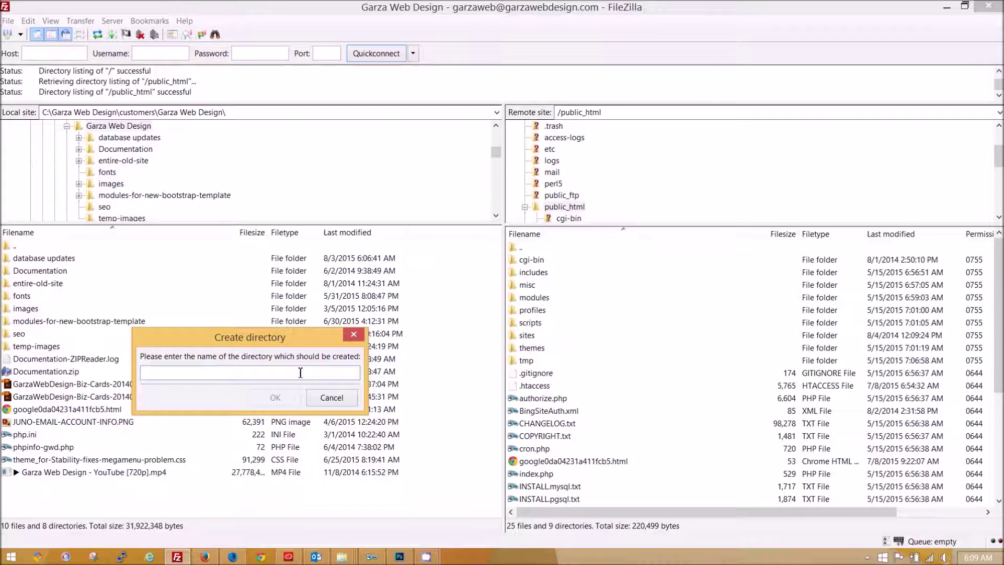
text(gwd-entire-site-backup)
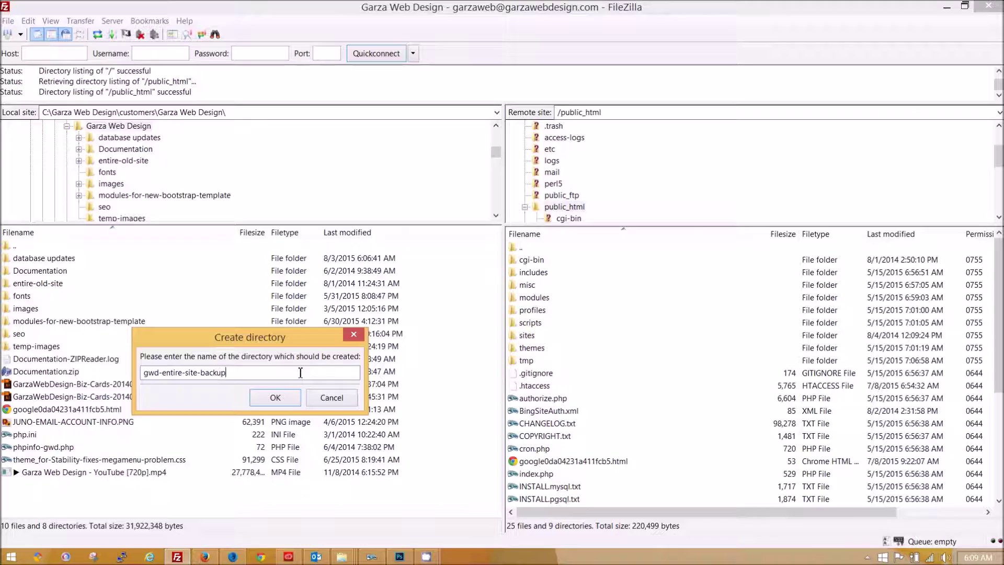
key(Return)
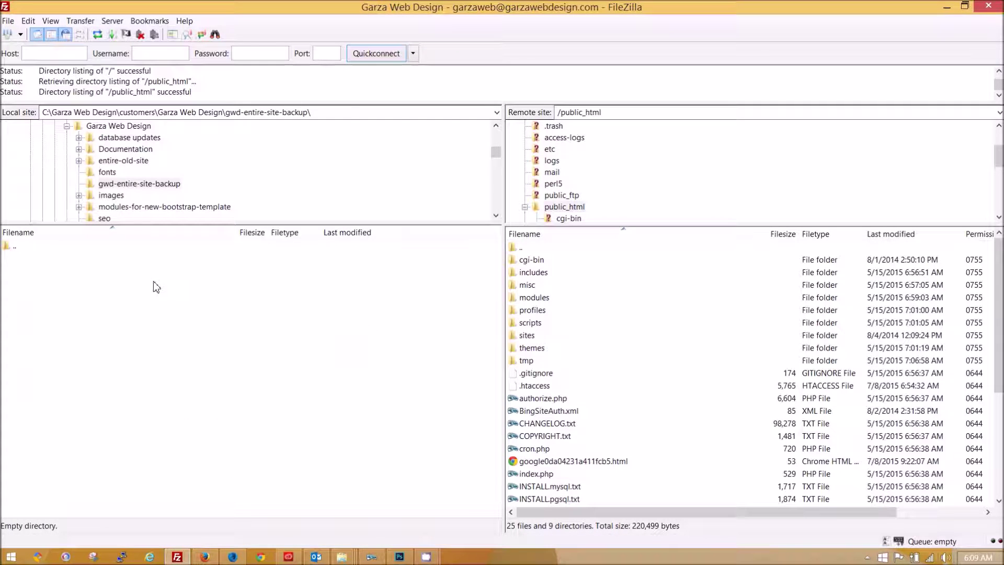
Download all files and folders from the remote /public_html into the local gwd-entire-site-backup folder
click(536, 278)
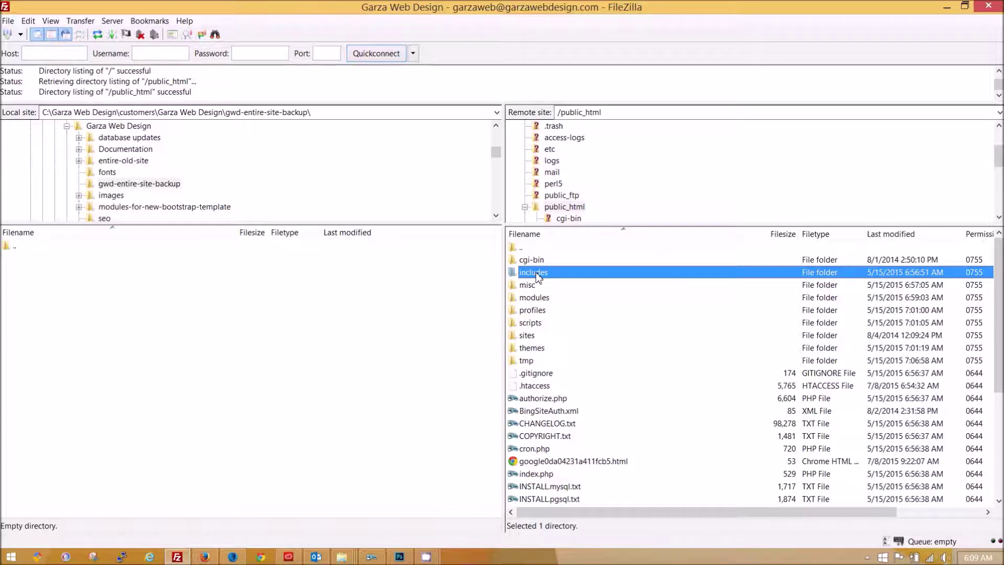
click(544, 310)
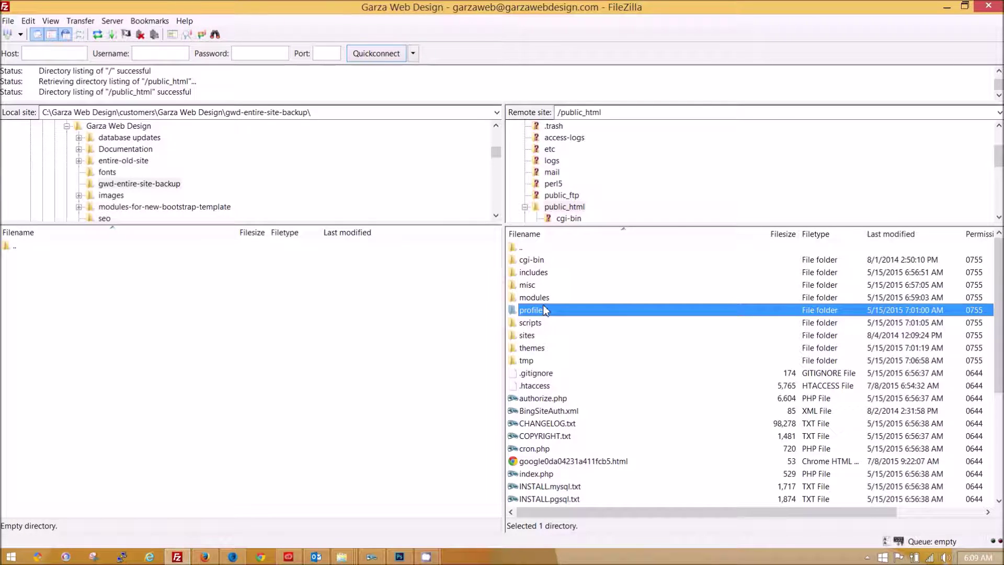
key(ctrl+a)
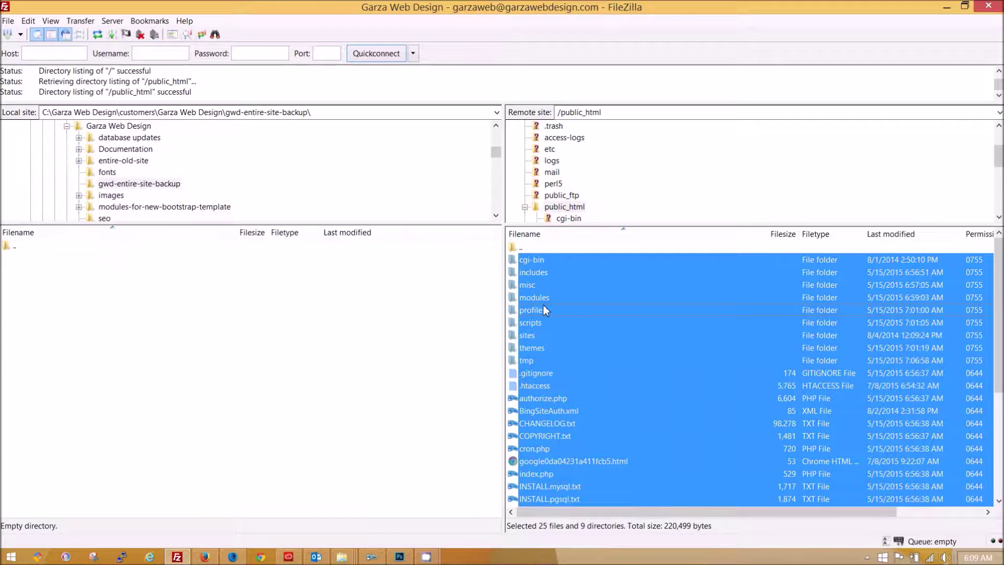
drag(607, 310, 222, 329)
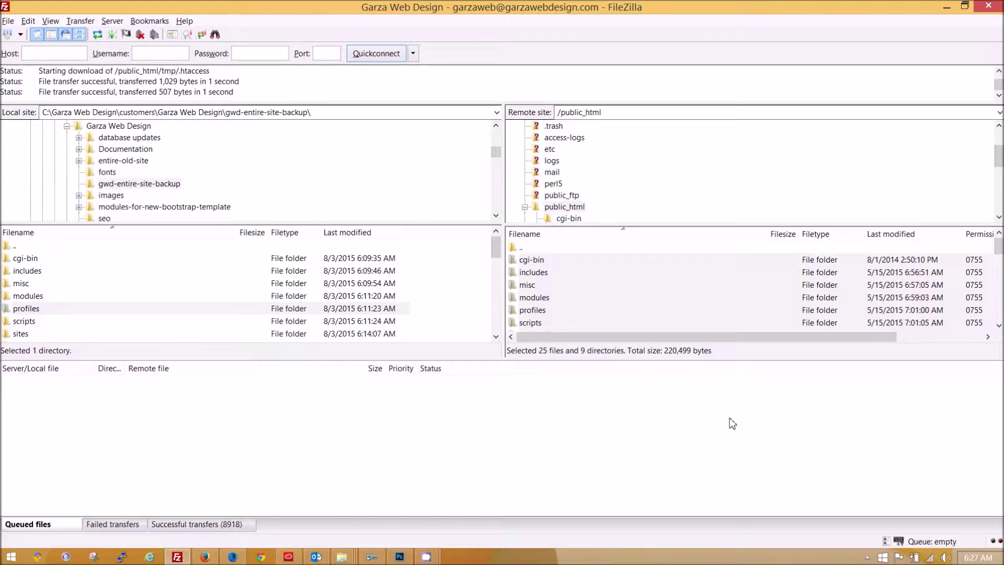
Enlarge the file listings and compare the contents of gwd-entire-site-backup with the remote /public_html folder
drag(671, 359, 679, 478)
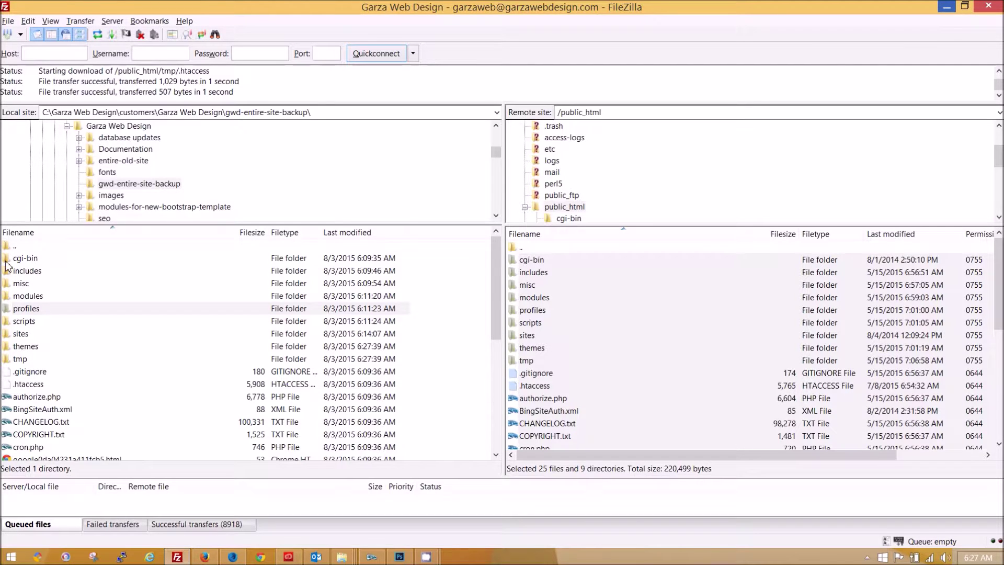
double_click(25, 248)
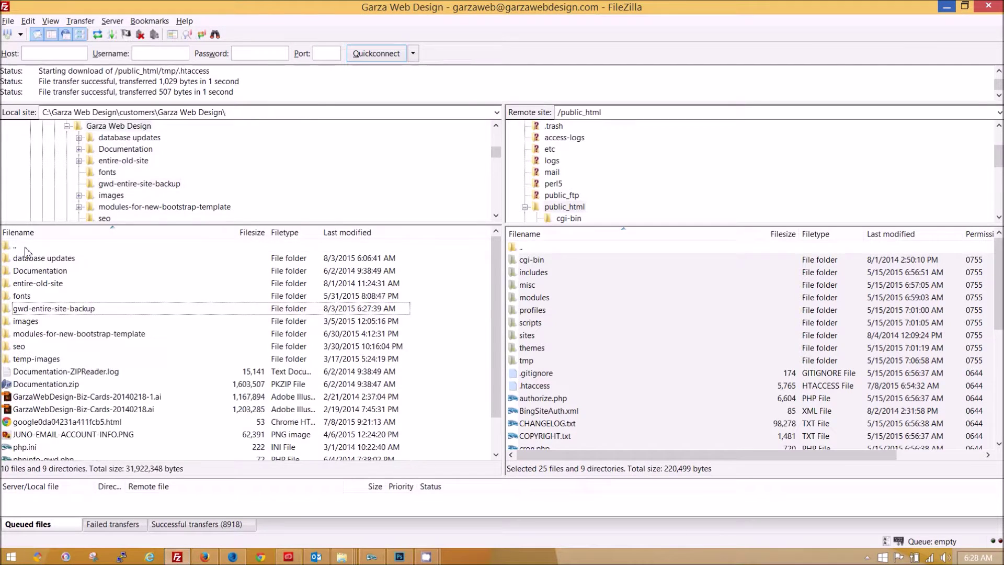
double_click(83, 313)
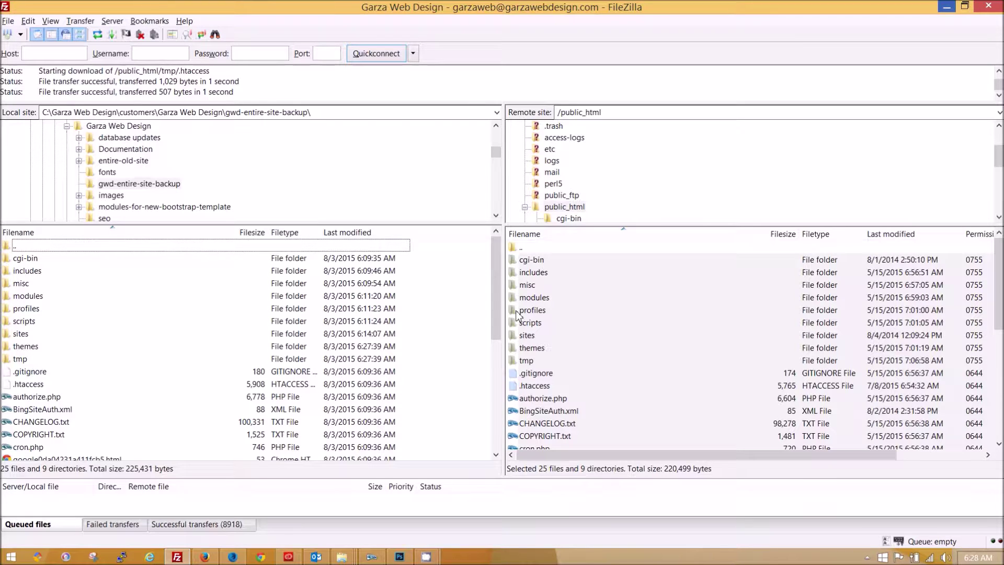
click(531, 337)
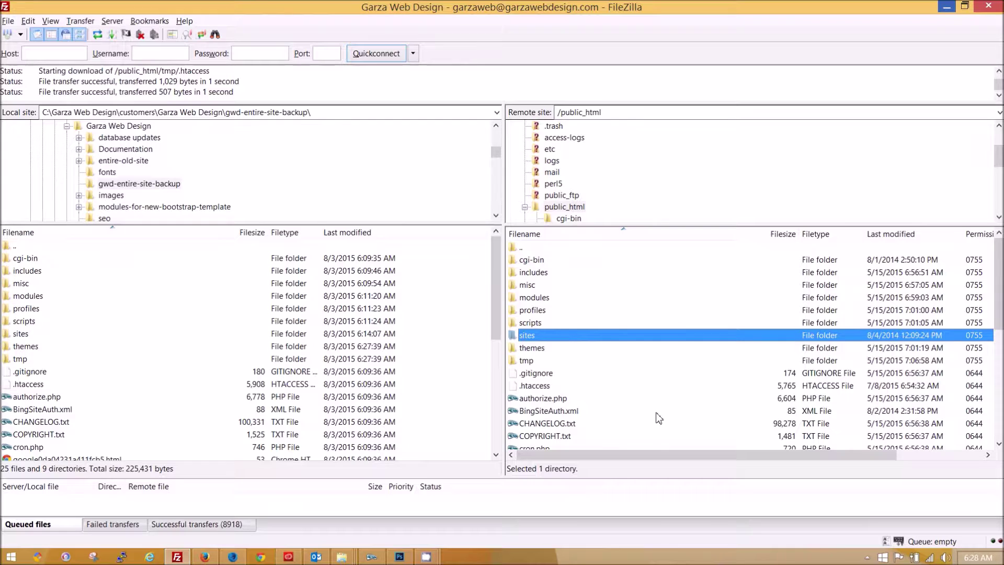
scroll(653, 411, down, 7)
scroll(300, 444, down, 6)
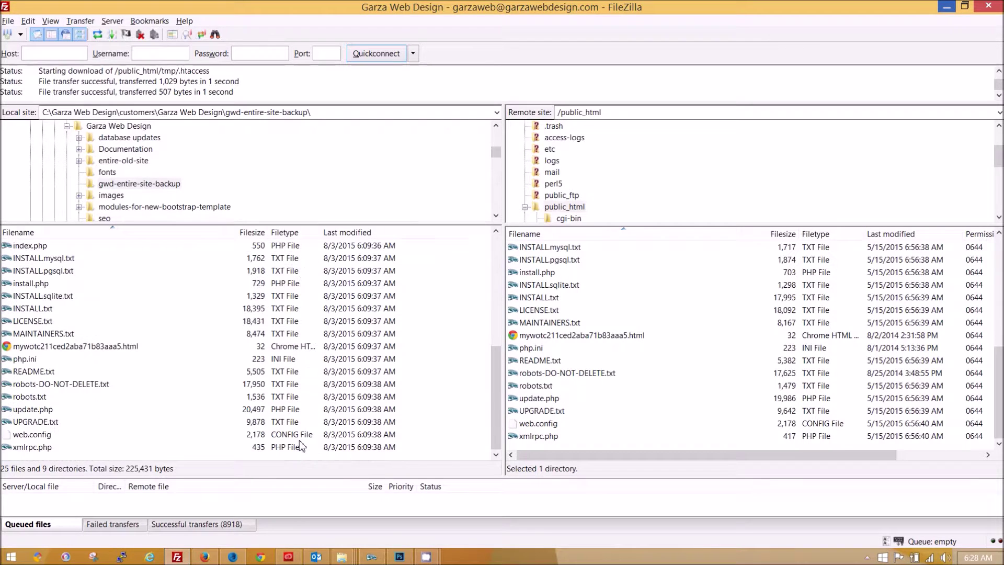
scroll(537, 397, up, 7)
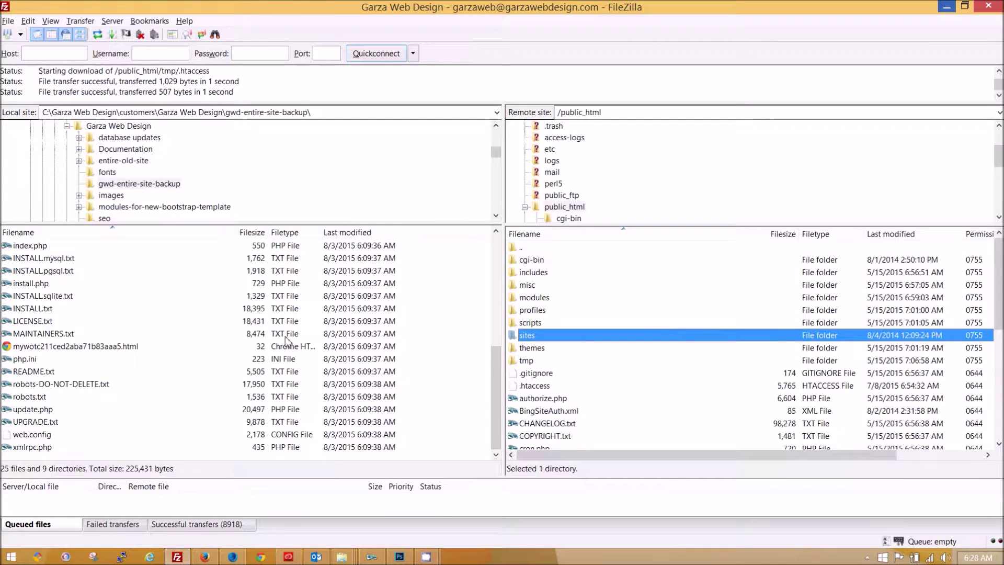
scroll(285, 340, up, 6)
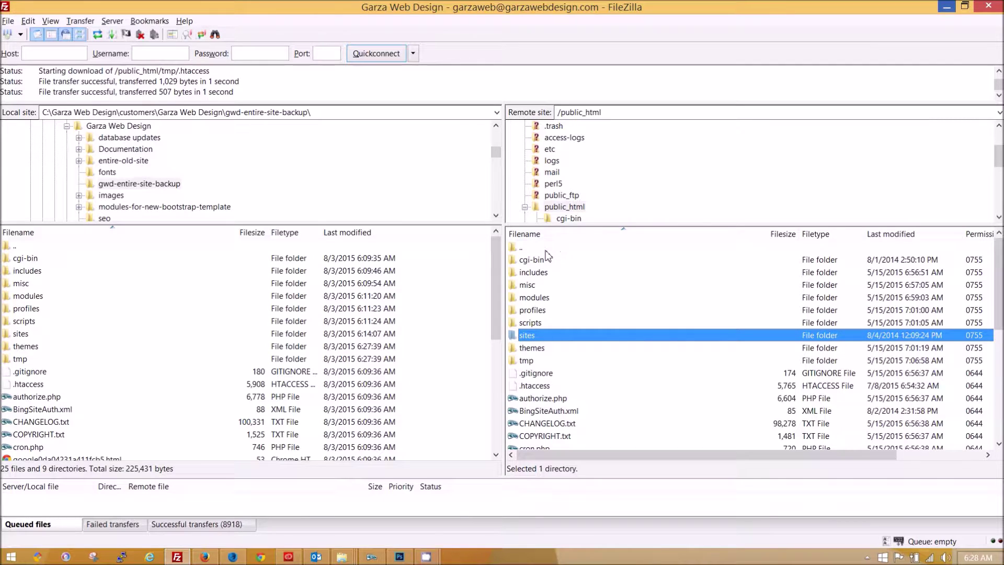
Minimize FileZilla and Outlook, return to the Drupal site in Firefox and open the Available updates report
click(947, 7)
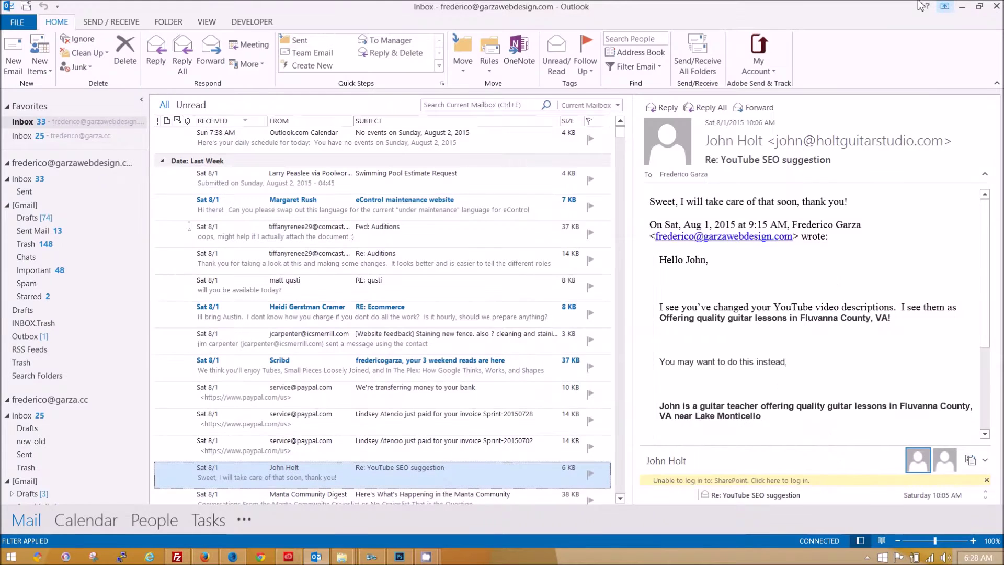
click(963, 8)
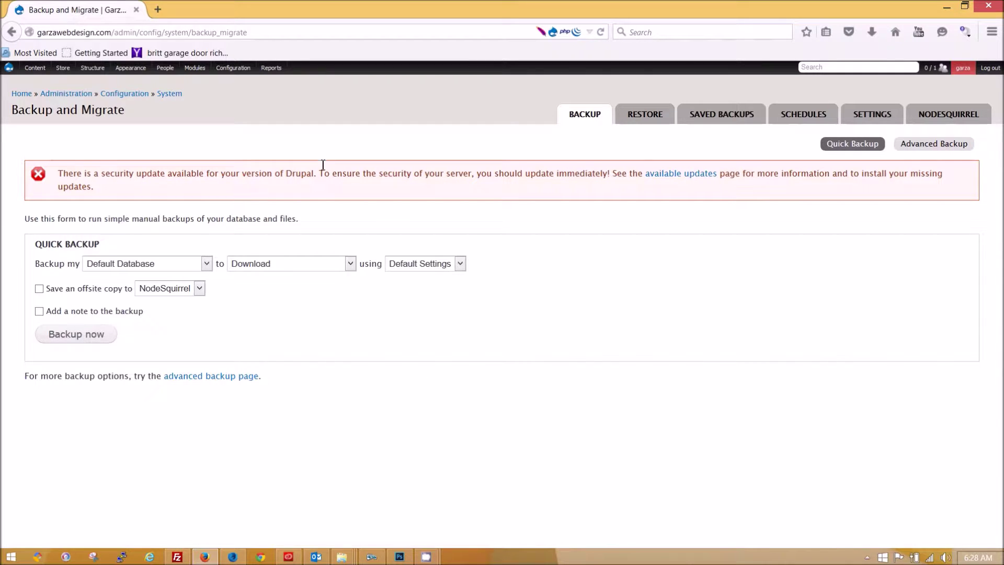
mouse_move(271, 68)
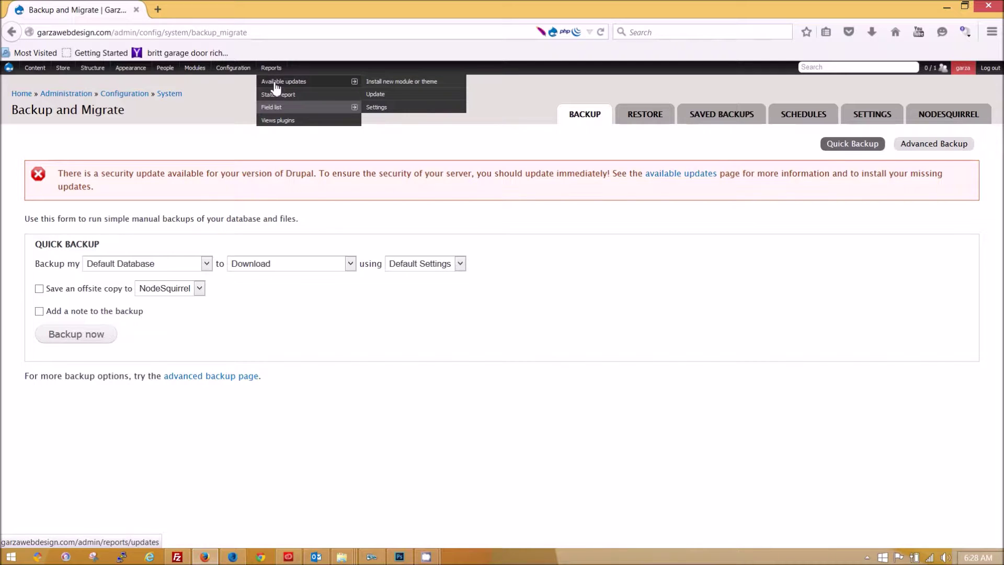
click(275, 82)
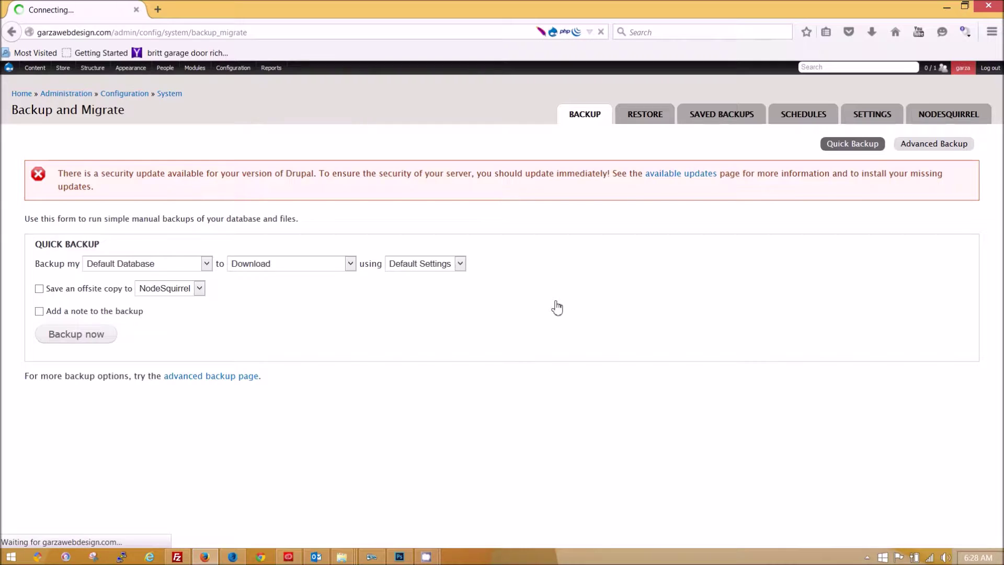
Download the Drupal core 7.38 security update, save drupal-7.38.tar.gz to disk and show the browser's recent downloads
scroll(459, 422, down, 3)
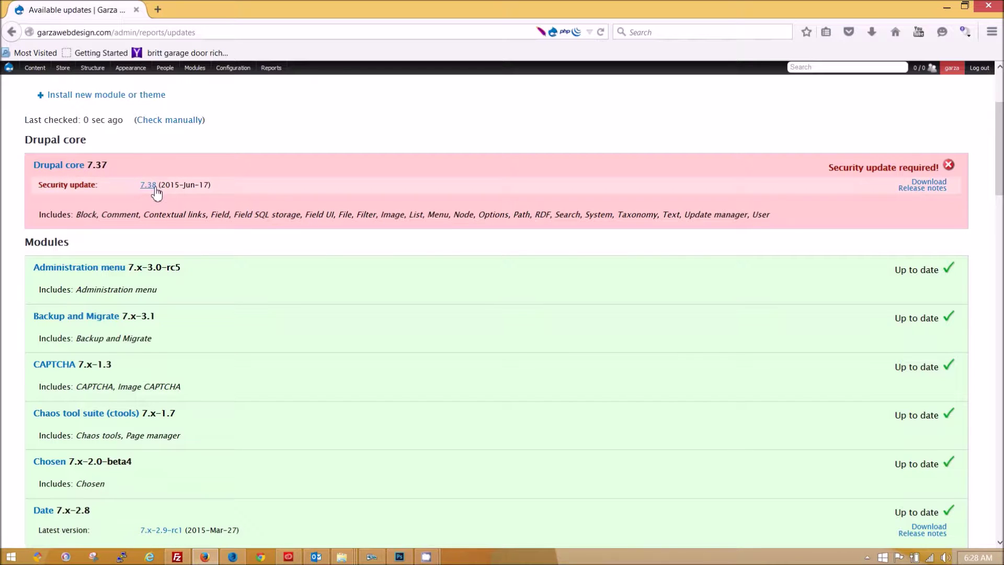
click(930, 183)
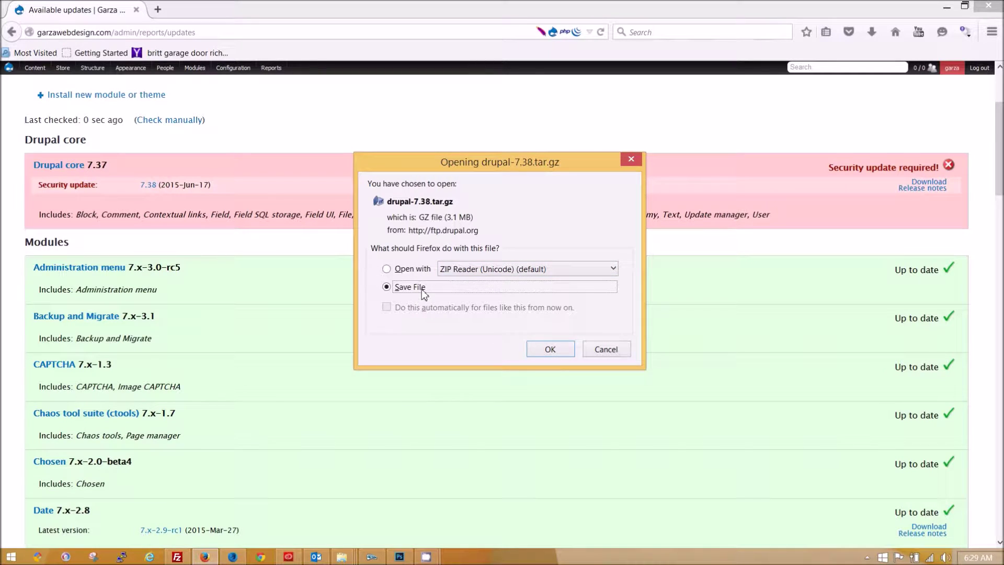
click(550, 350)
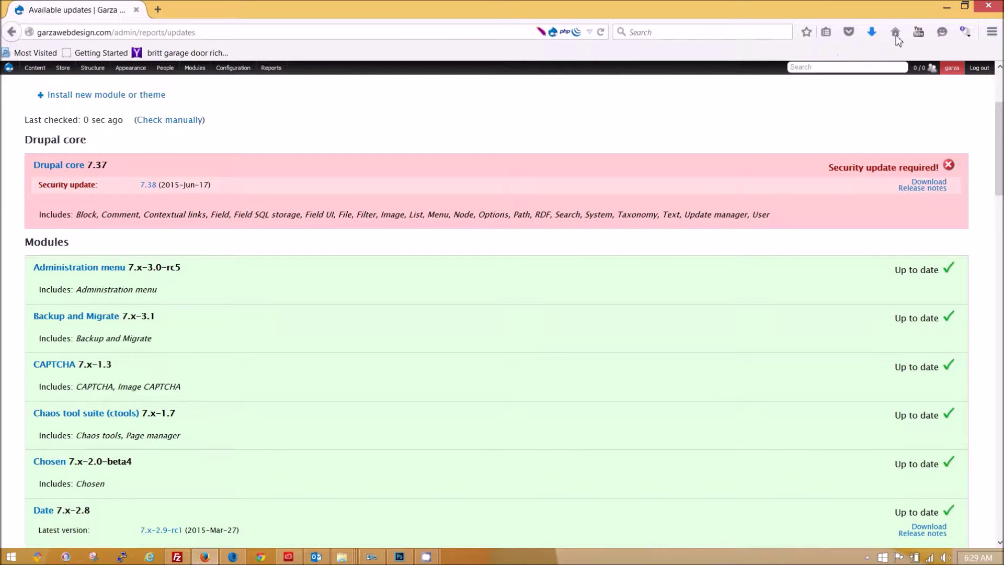
click(879, 34)
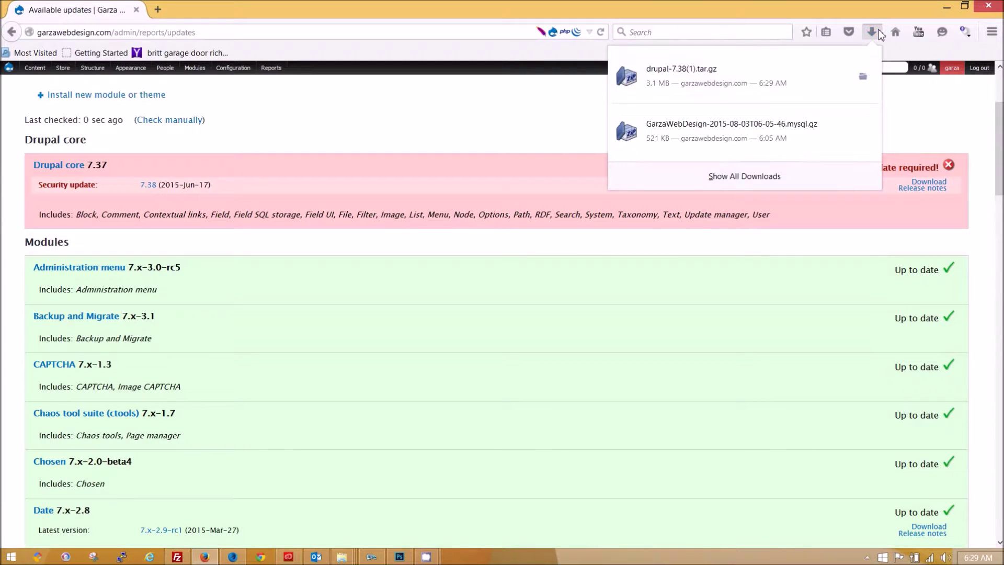
Extract drupal-7.38(1).tar.gz in the Downloads folder with ZIP Reader (Unicode) and open the extracted drupal-7.38 folder
click(863, 77)
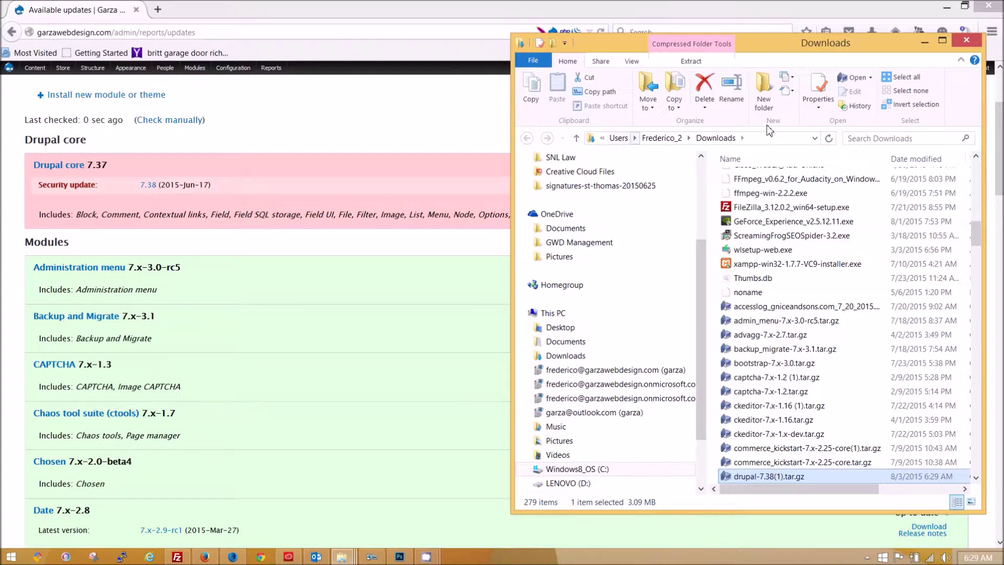
click(942, 40)
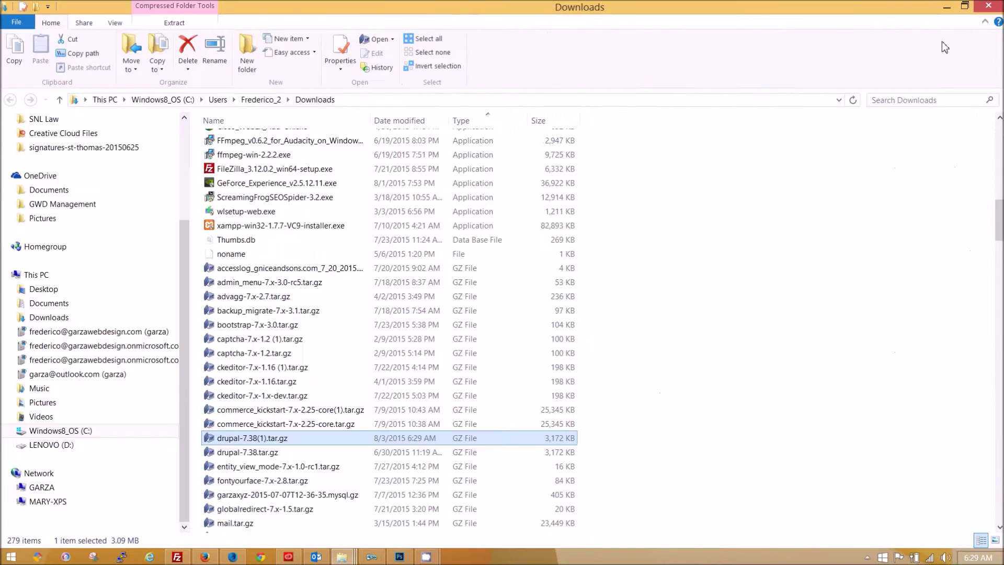
right_click(266, 442)
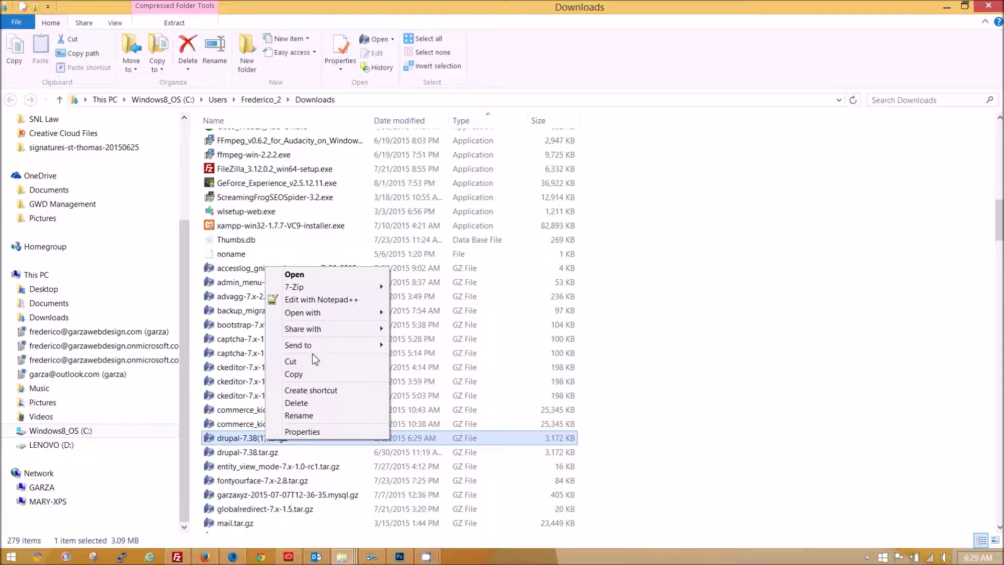
mouse_move(312, 312)
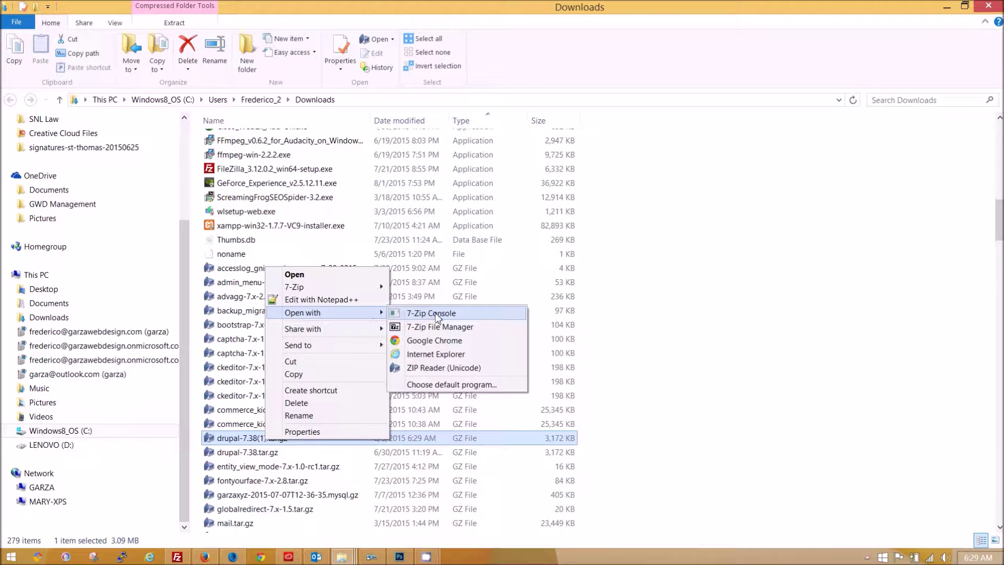
click(467, 367)
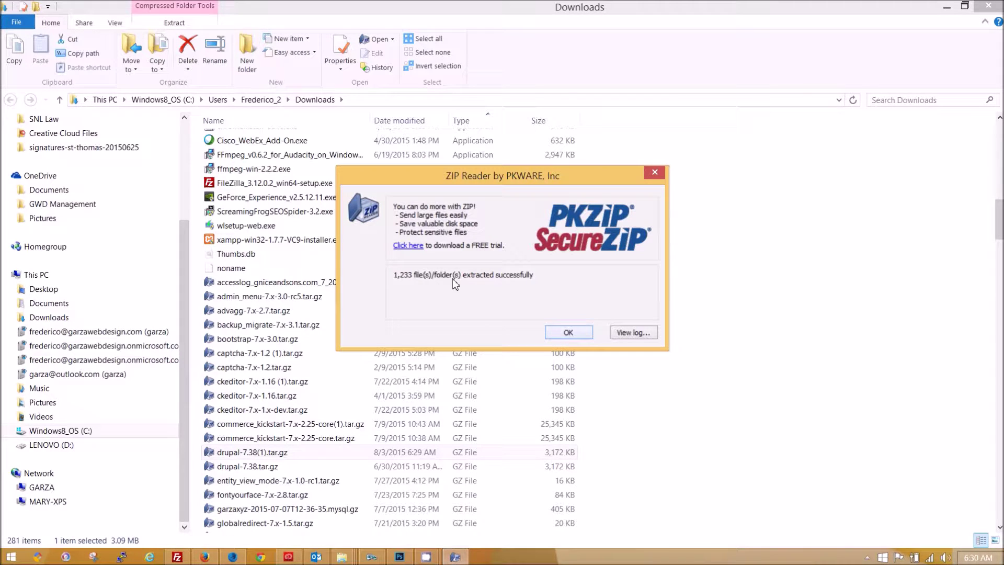
click(569, 333)
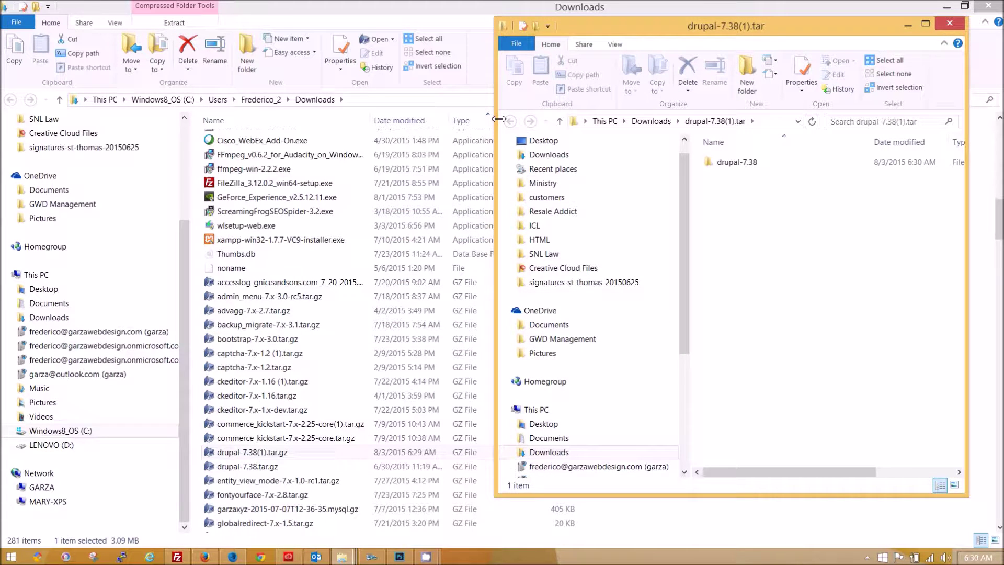
drag(499, 119, 276, 125)
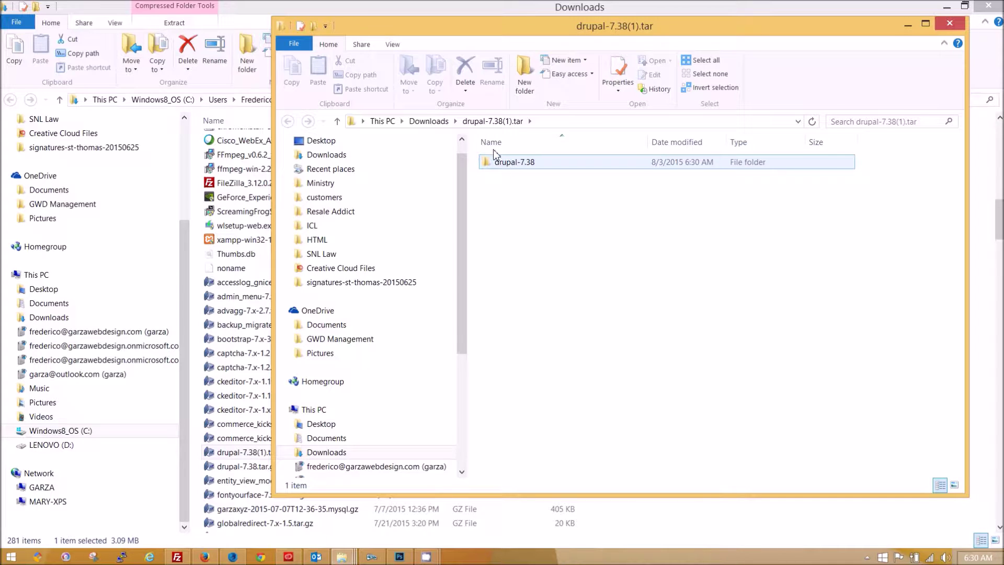
double_click(529, 165)
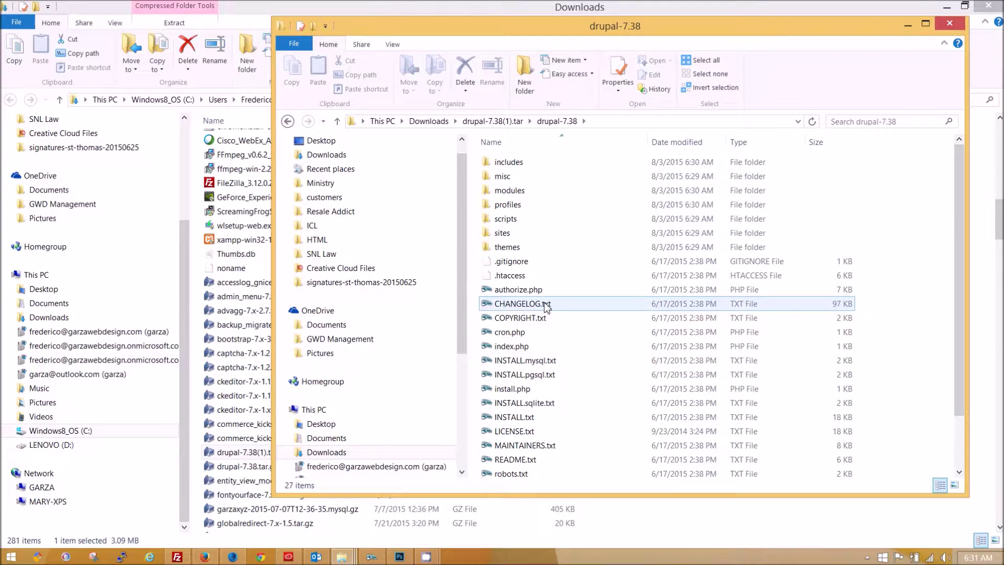
Switch between FileZilla and File Explorer to compare the remote /public_html contents with the extracted drupal-7.38 folder
key(alt+Tab)
key(alt+Tab)
key(alt+Tab)
key(alt+Tab)
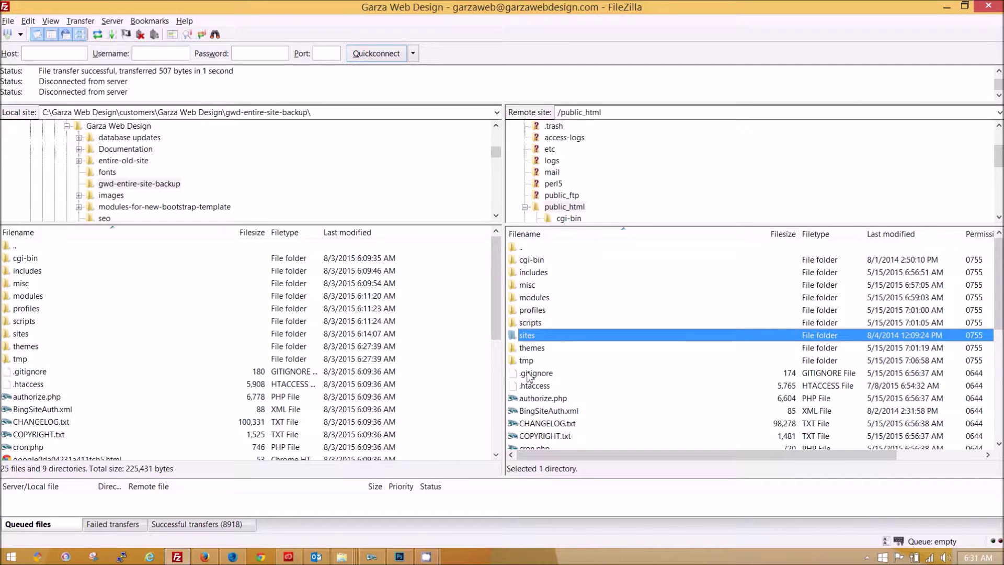
click(547, 348)
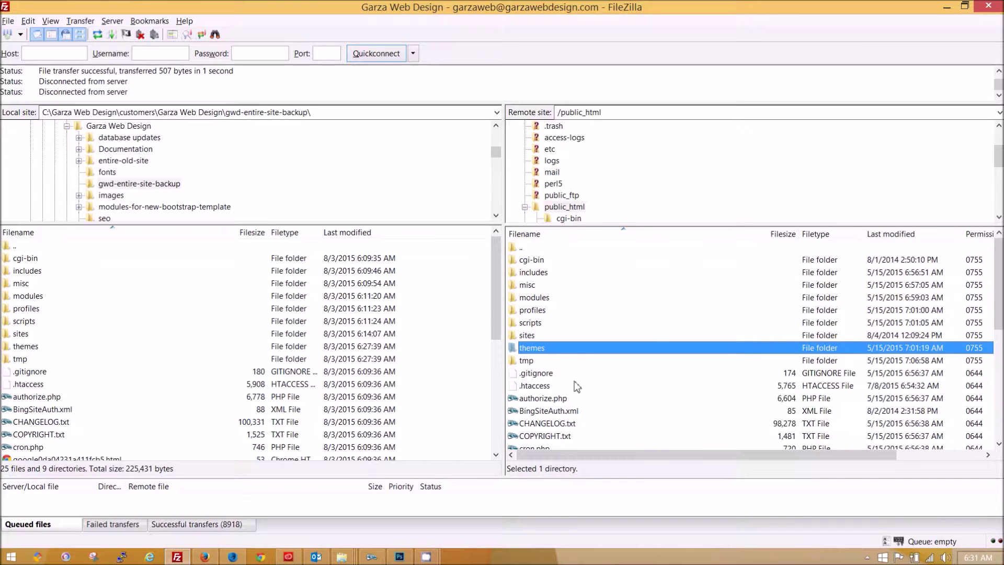
key(alt+Tab)
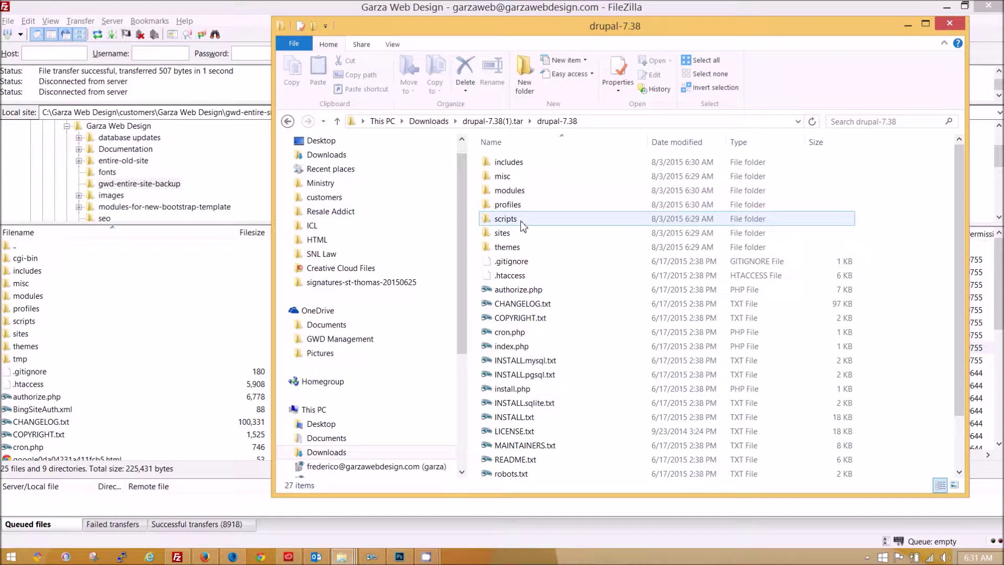
key(alt+Tab)
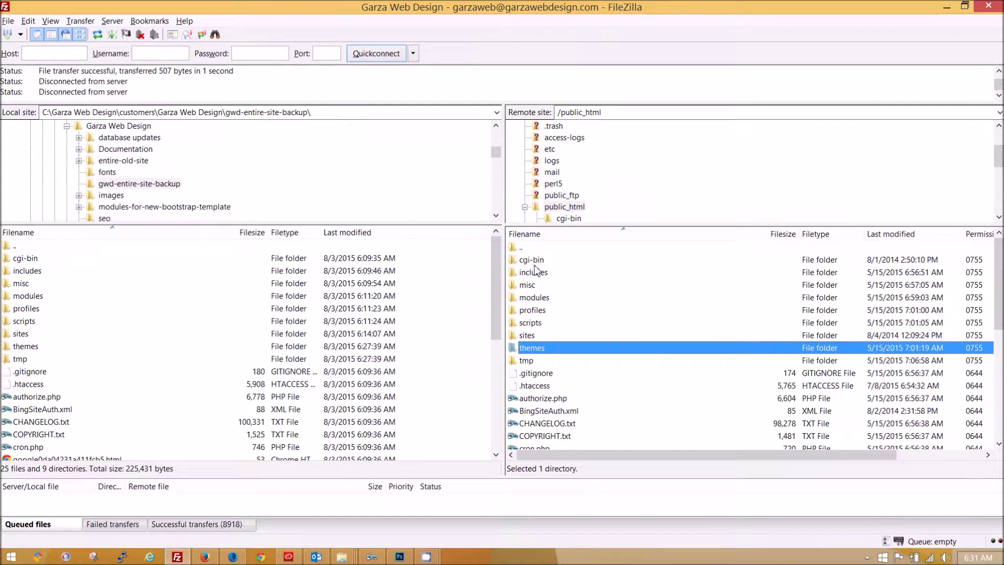
click(533, 261)
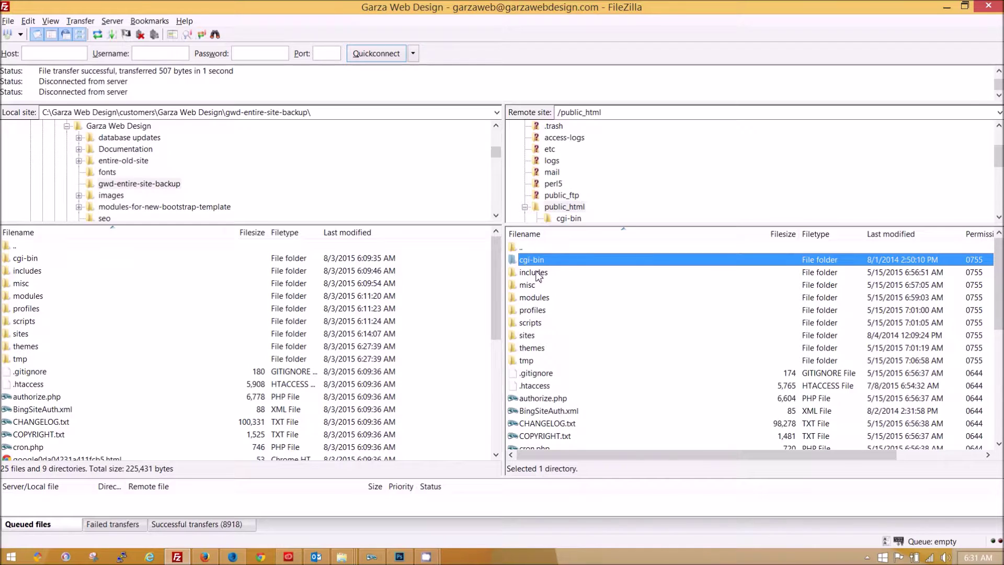
click(538, 273)
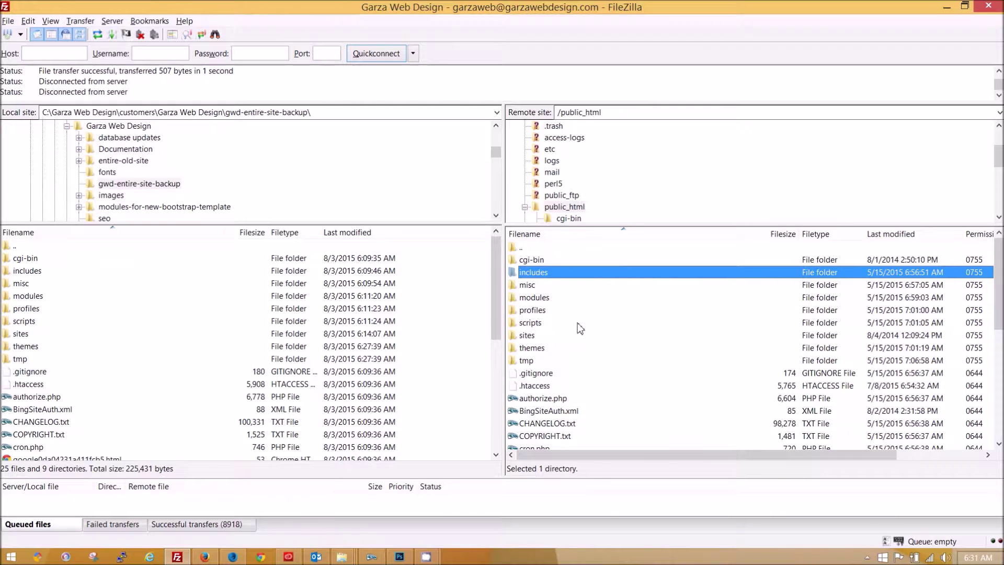
key(alt+Tab)
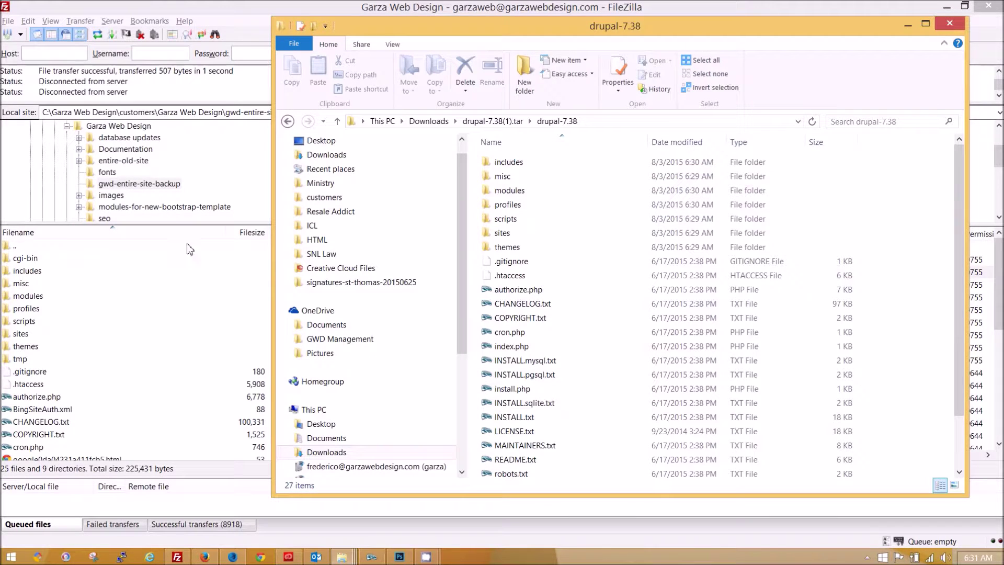
click(240, 7)
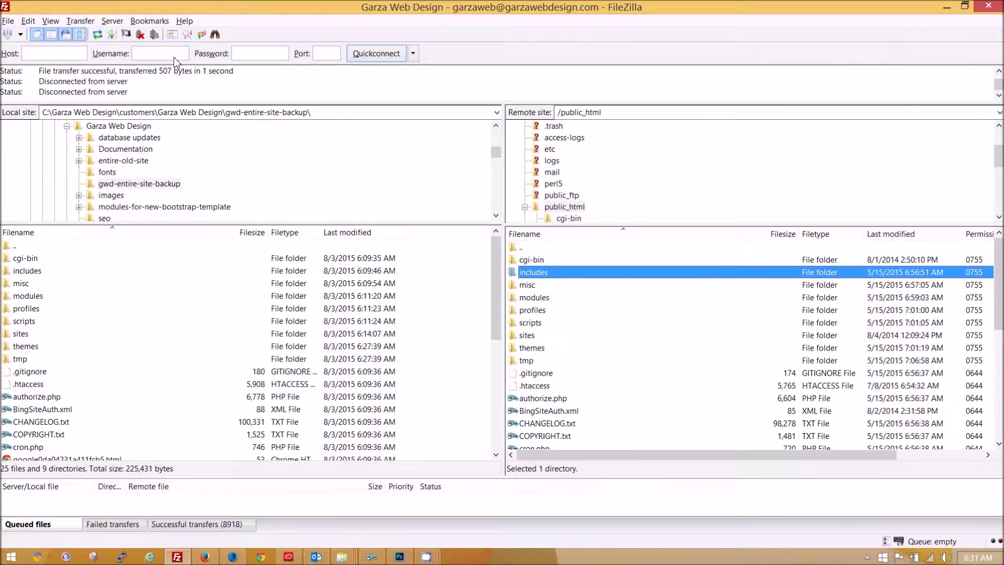
key(alt+Tab)
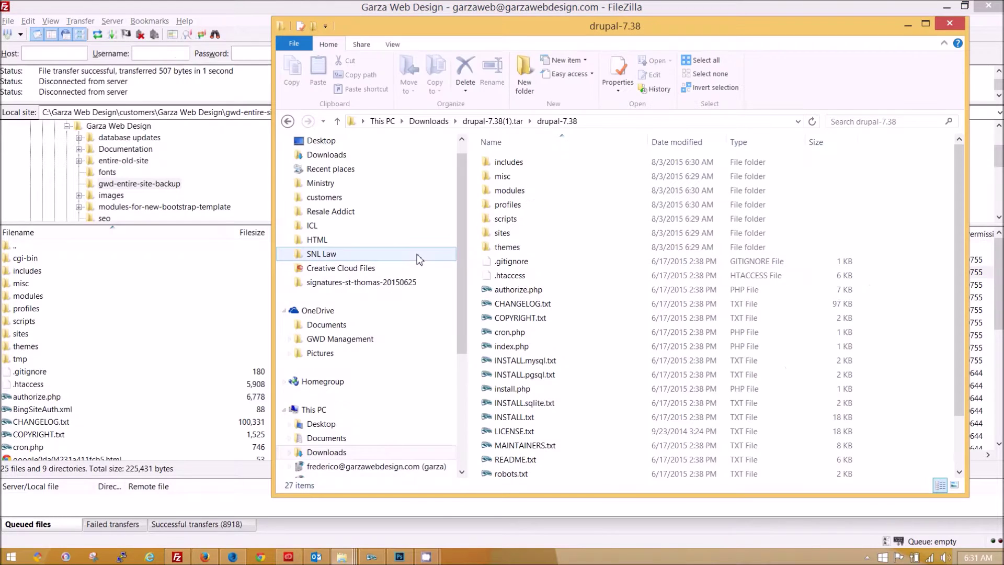
Copy the full path of the extracted drupal-7.38 folder
click(599, 124)
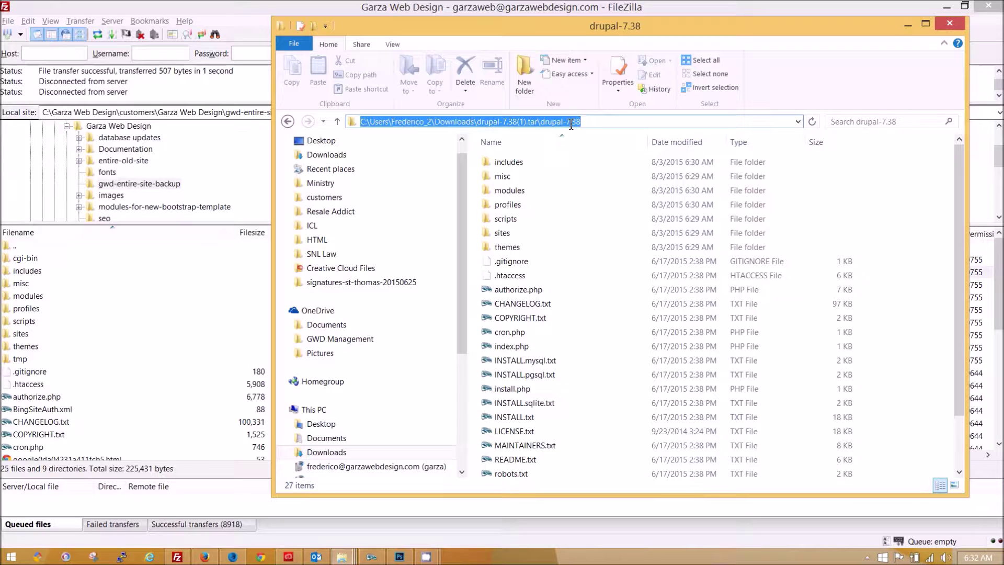
click(612, 125)
drag(612, 124, 346, 121)
key(ctrl+c)
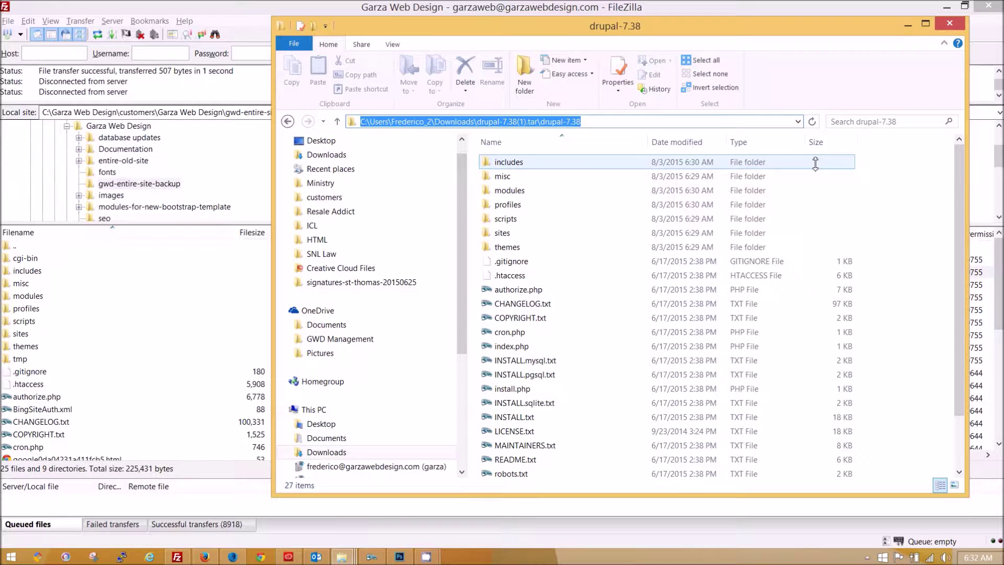
Switch to FileZilla and set the local site to the copied path of the drupal-7.38 folder
click(235, 7)
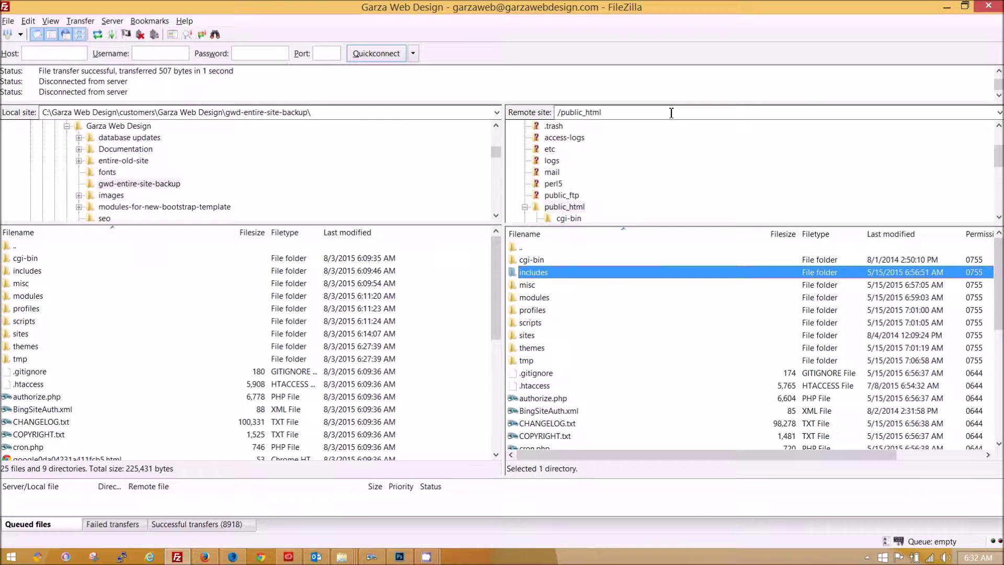
click(328, 113)
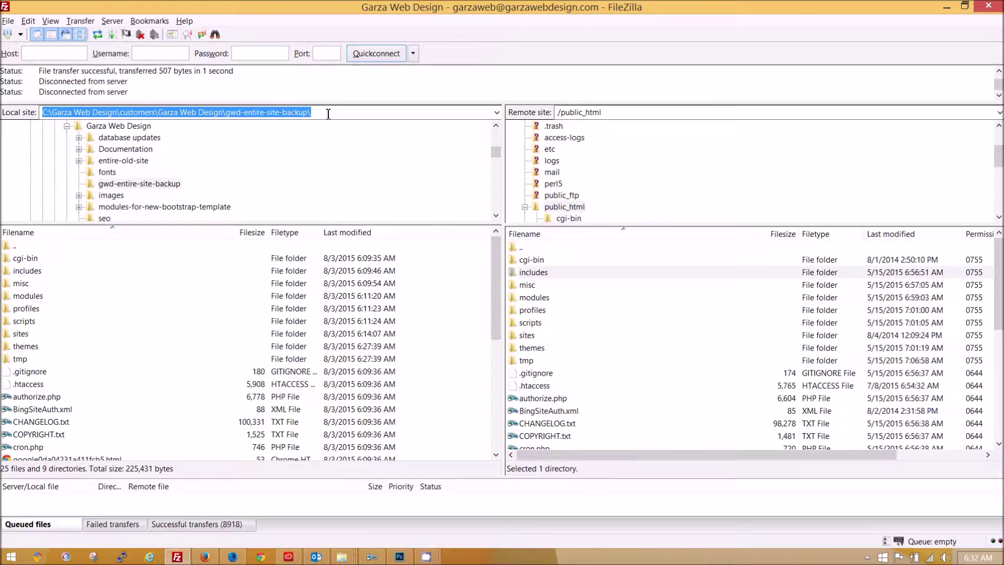
click(328, 113)
drag(328, 113, 13, 102)
key(BackSpace)
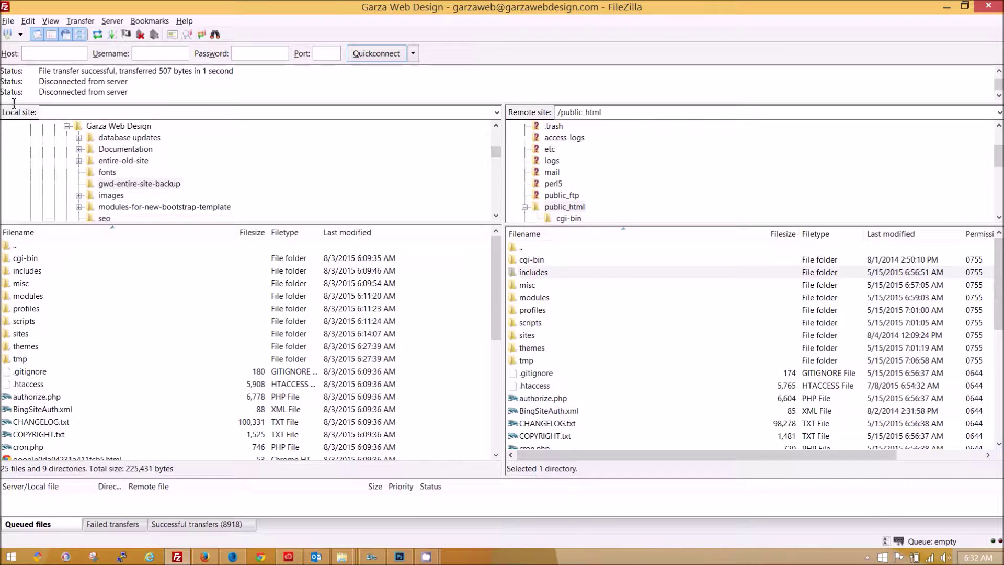
key(ctrl+v)
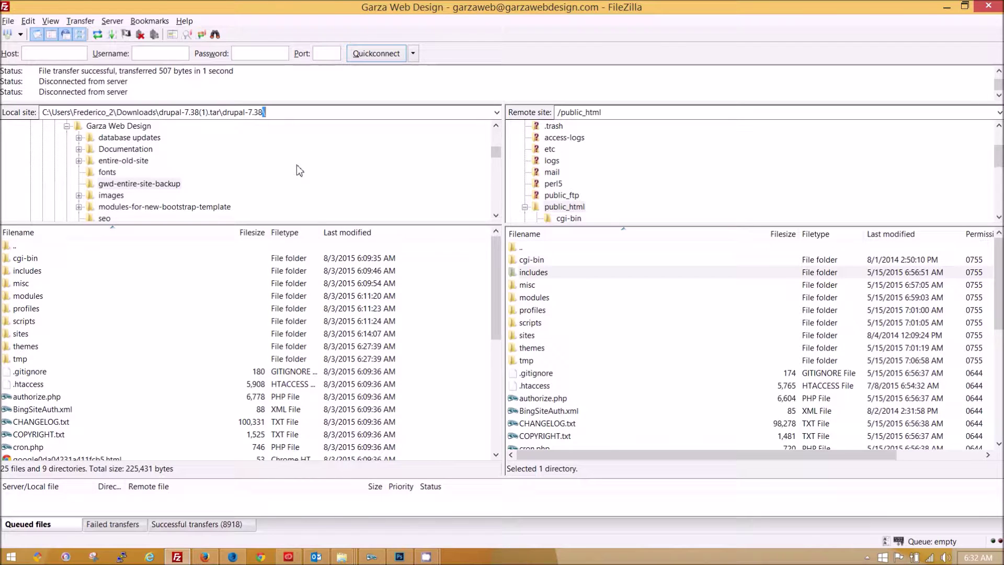
key(Return)
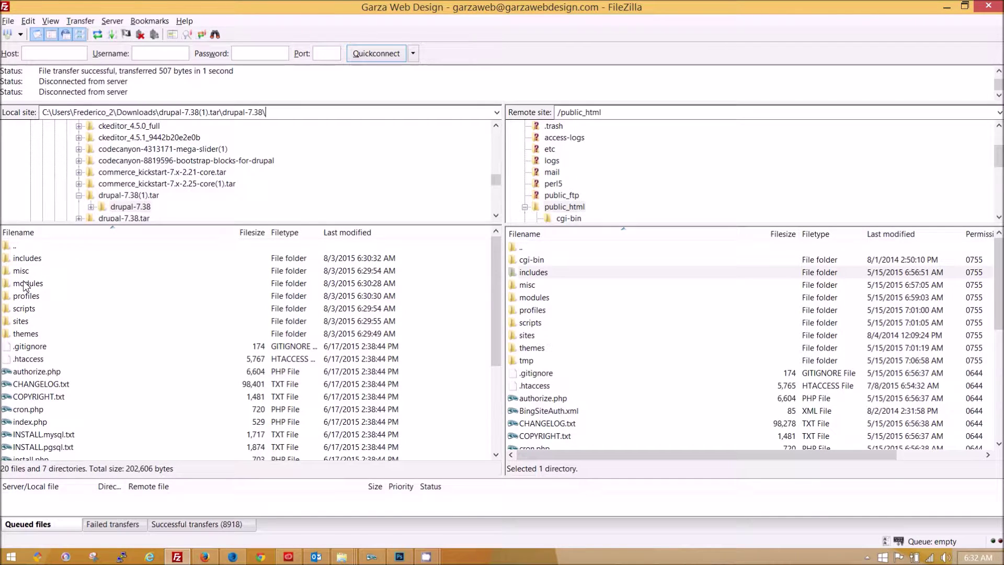
Check the local drupal-7.38 listing against the folder in File Explorer, and compare its includes folder with the remote one
key(alt+Tab)
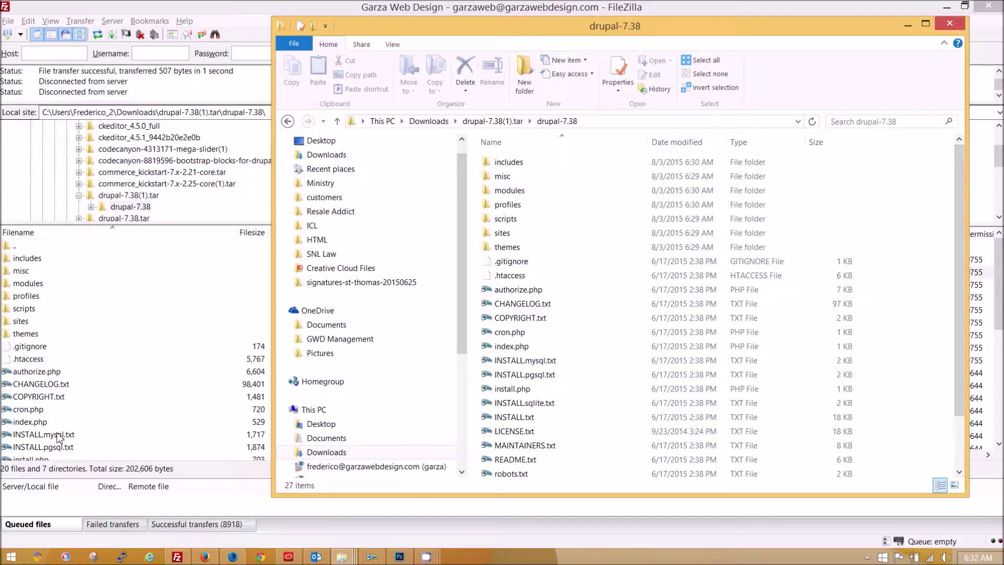
click(508, 190)
click(514, 176)
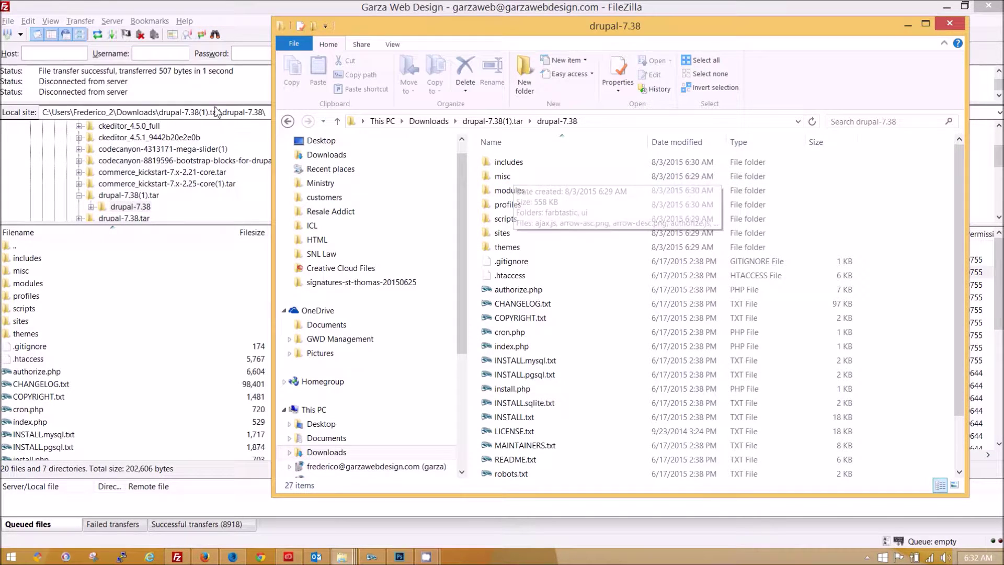
click(191, 10)
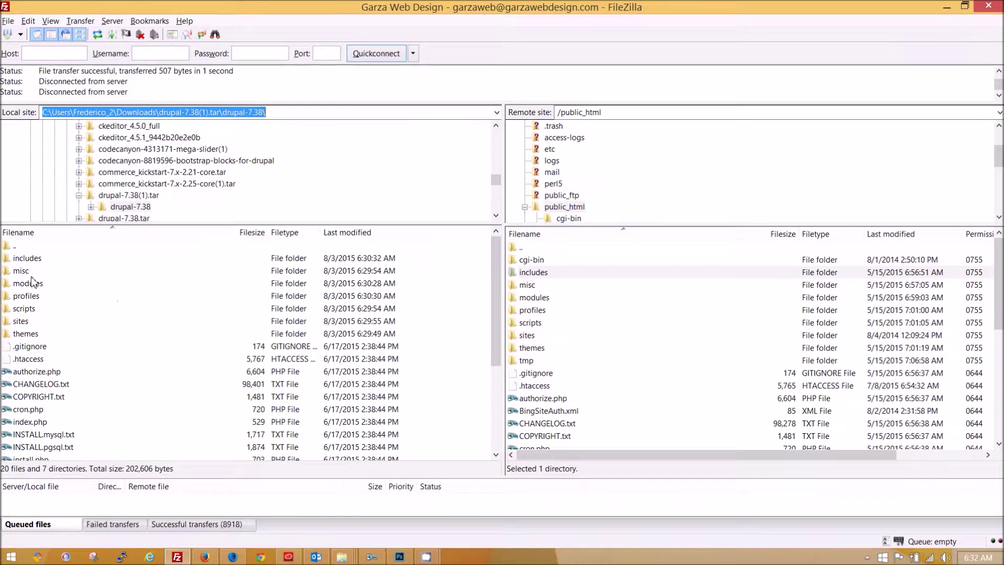
scroll(199, 216, down, 10)
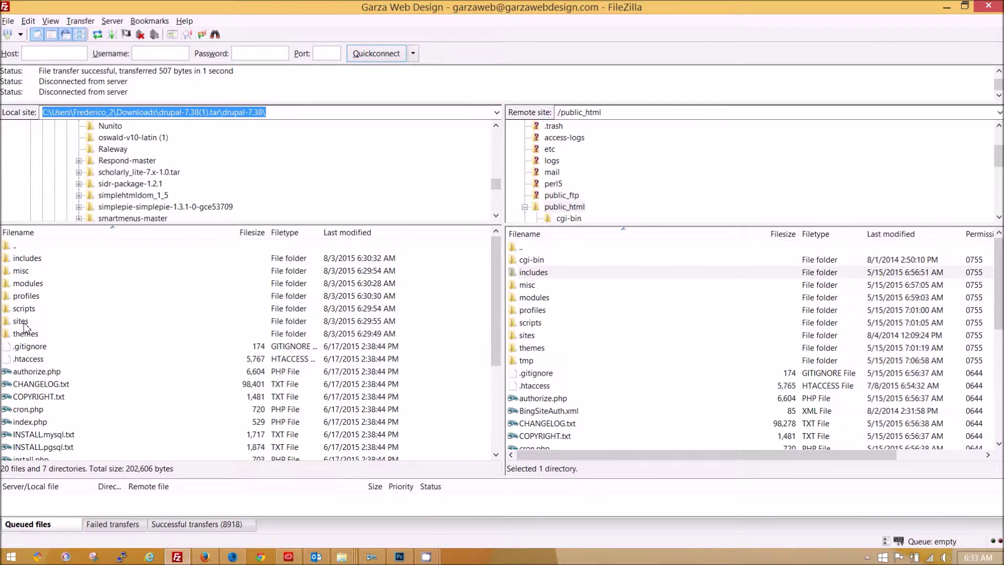
click(30, 259)
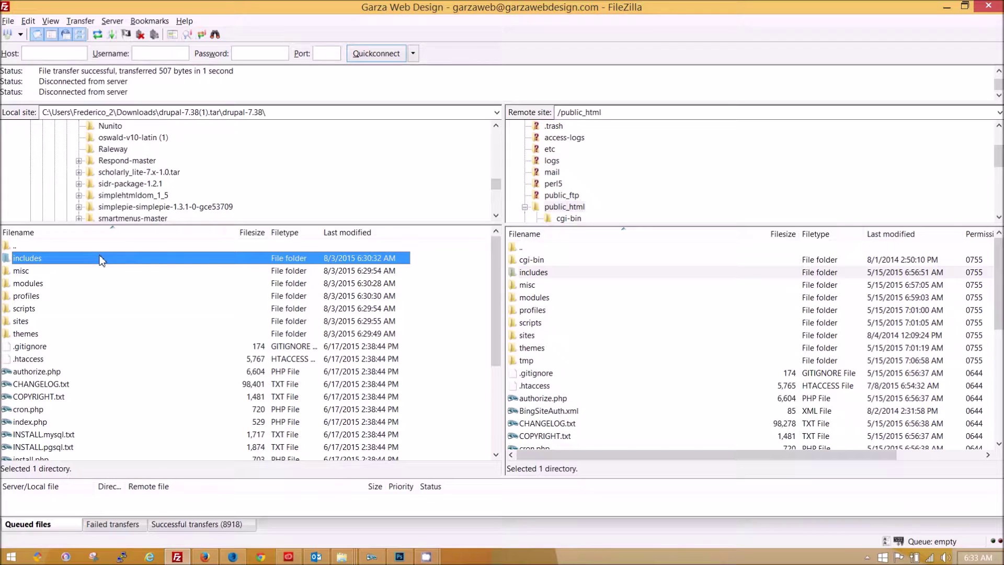
click(544, 273)
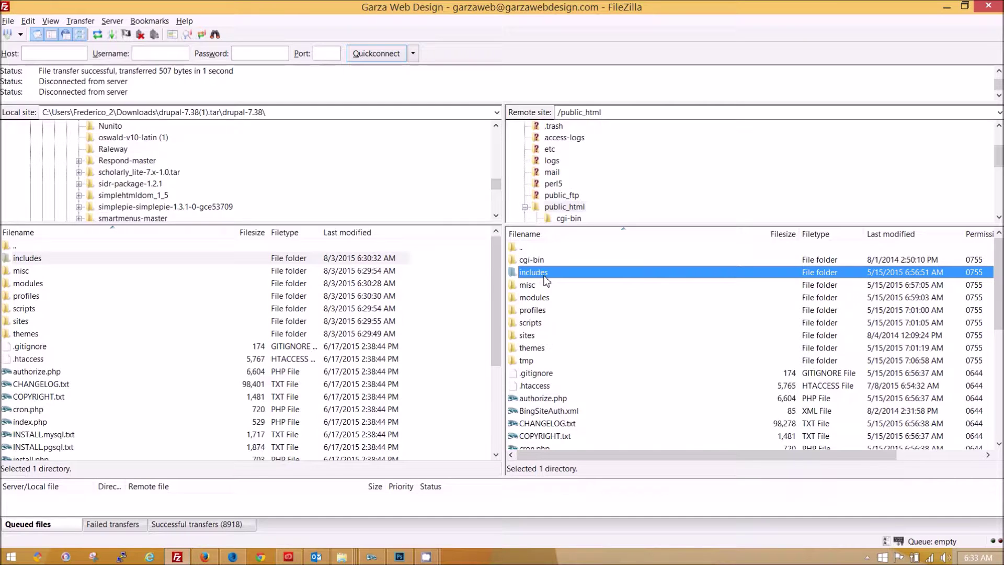
Switch to Firefox and load the garzawebdesign.com home page in place of the available updates report
key(alt+Tab)
key(alt+Tab)
key(alt+Tab)
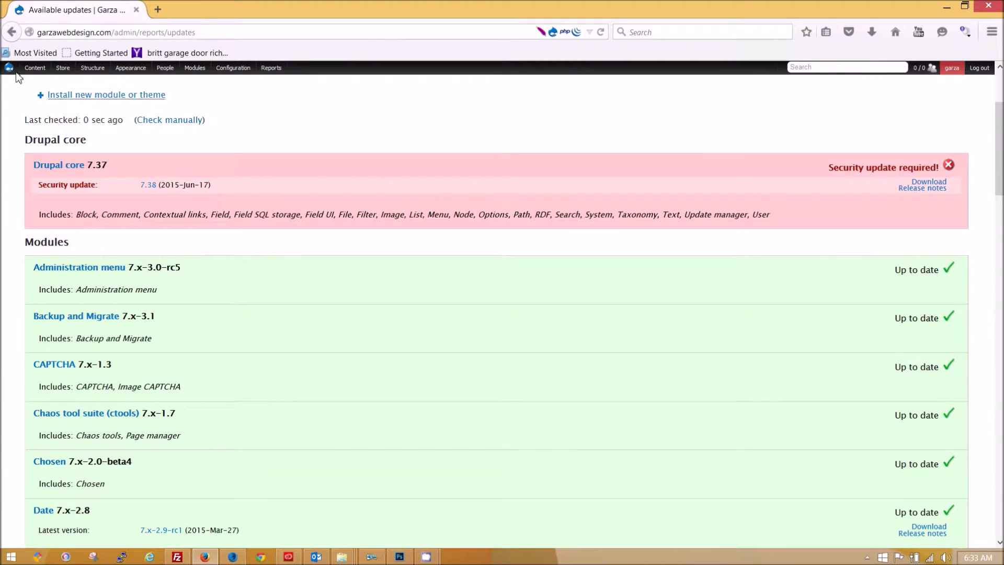
mouse_move(9, 71)
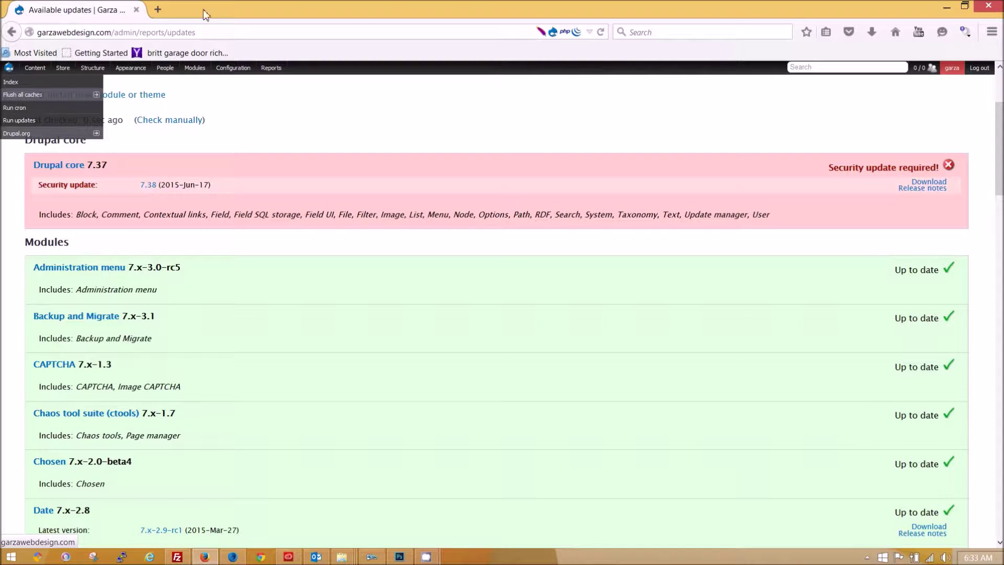
click(222, 36)
click(222, 36)
drag(207, 32, 116, 32)
key(BackSpace)
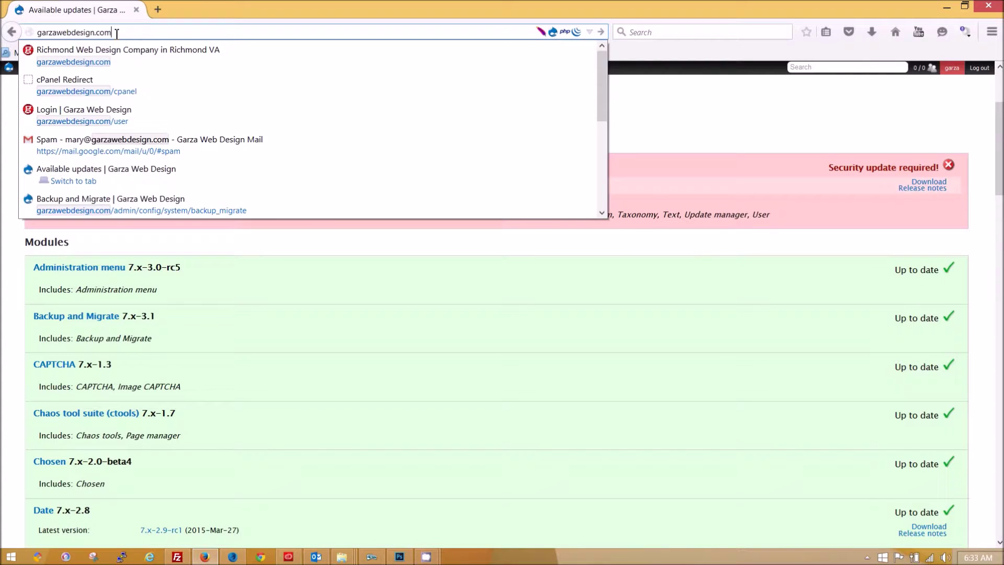
key(Return)
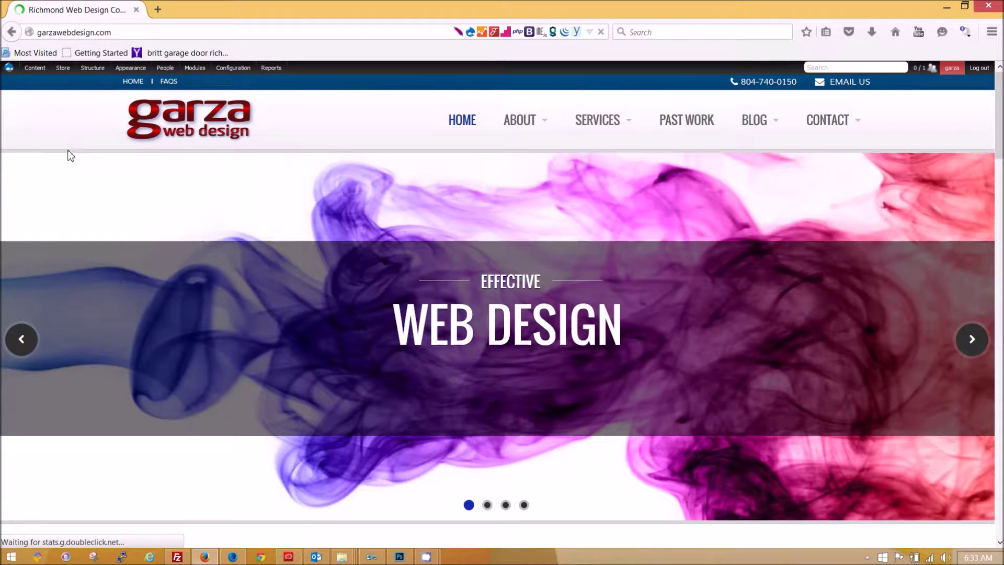
Open the site's Maintenance mode settings from the development configuration
mouse_move(229, 70)
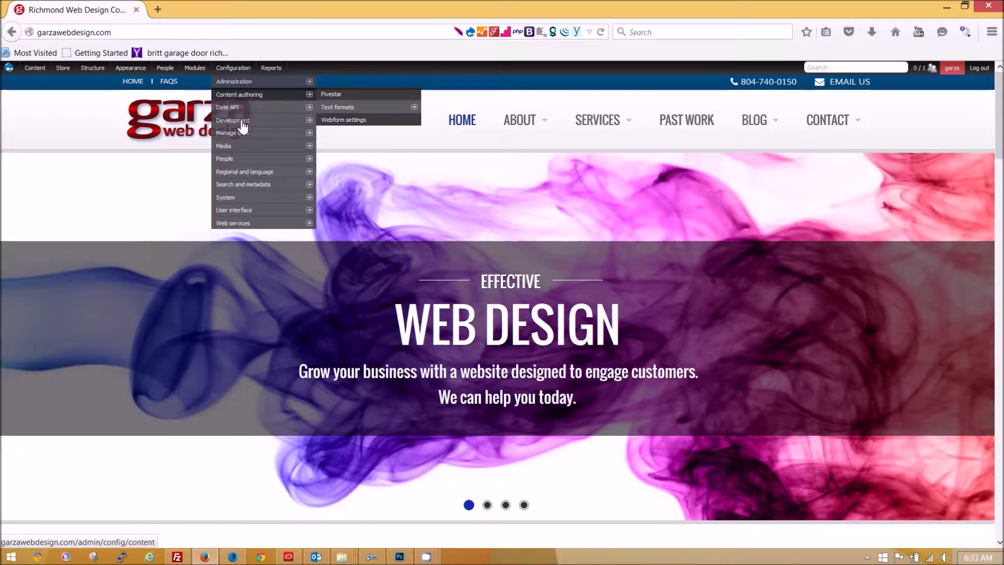
mouse_move(242, 124)
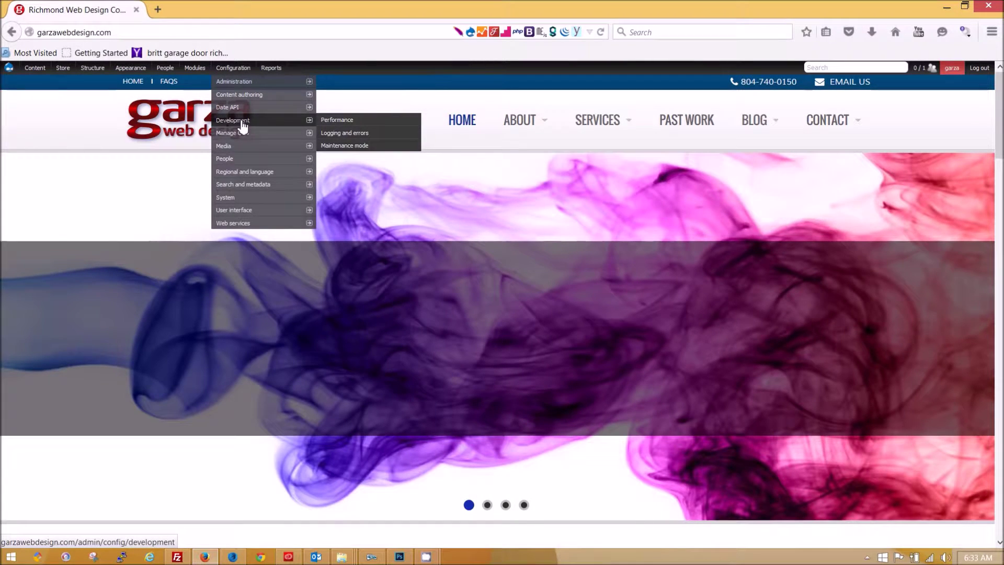
click(344, 147)
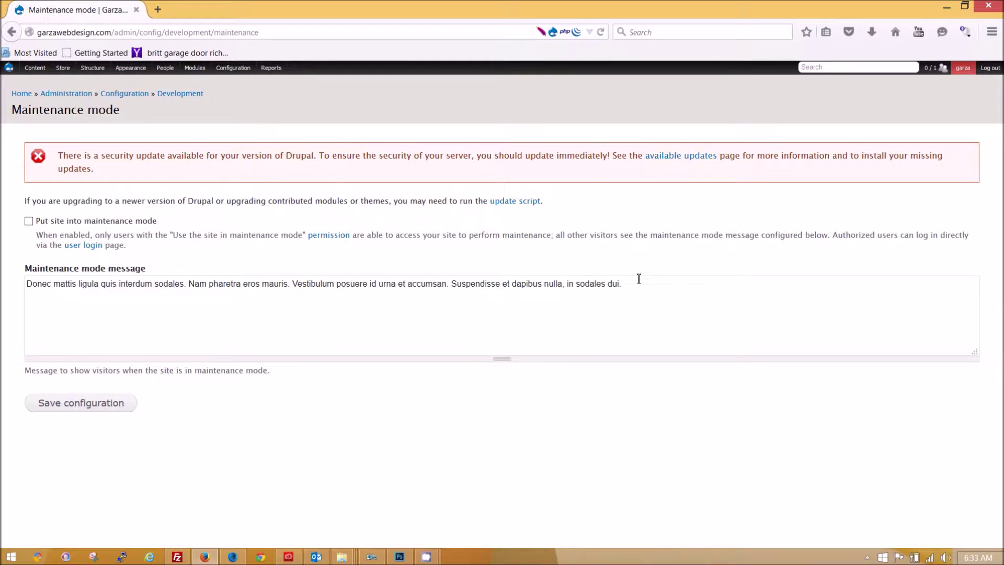
Replace the placeholder maintenance mode message with "We are performing security updates."
drag(638, 285, 18, 280)
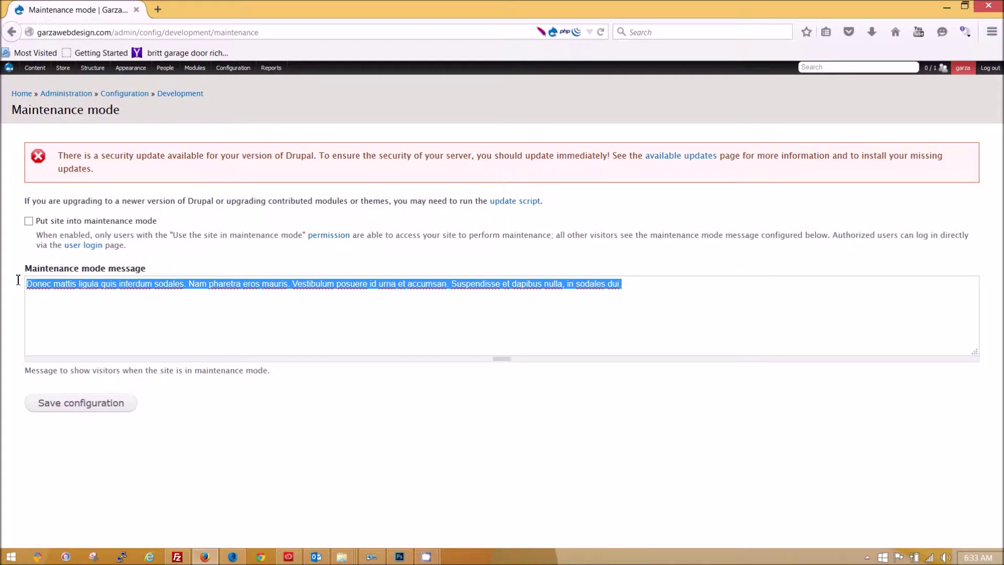
key(BackSpace)
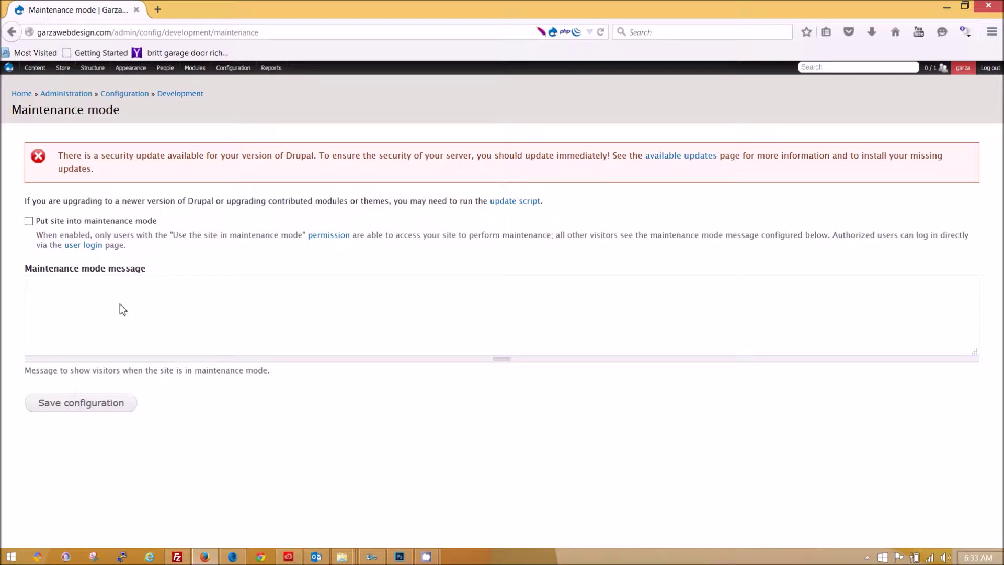
text(We are doing m)
key(BackSpace)
key(BackSpace)
key(BackSpace)
key(BackSpace)
key(BackSpace)
key(BackSpace)
key(BackSpace)
text(performing security updates.)
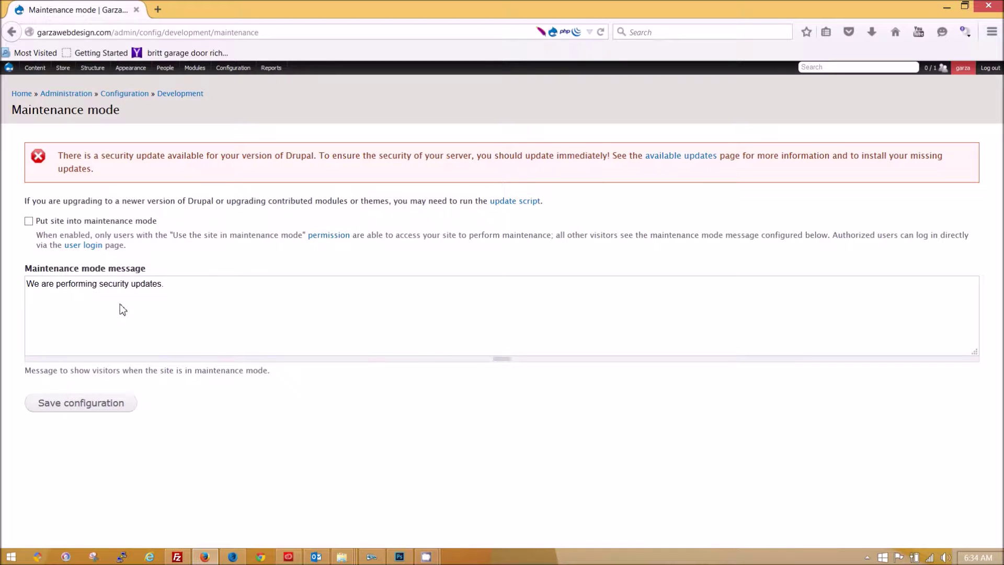
Extend the message's sentence to end with "and will be back up in about 20 minutes."
key(BackSpace)
key(BackSpace)
key(BackSpace)
text(s an)
text(d will be back )
text(up momen)
text(tarily)
key(BackSpace)
key(BackSpace)
key(BackSpace)
key(BackSpace)
key(BackSpace)
key(BackSpace)
key(BackSpace)
key(BackSpace)
key(BackSpace)
key(BackSpace)
key(BackSpace)
text(in about 20 minutes.)
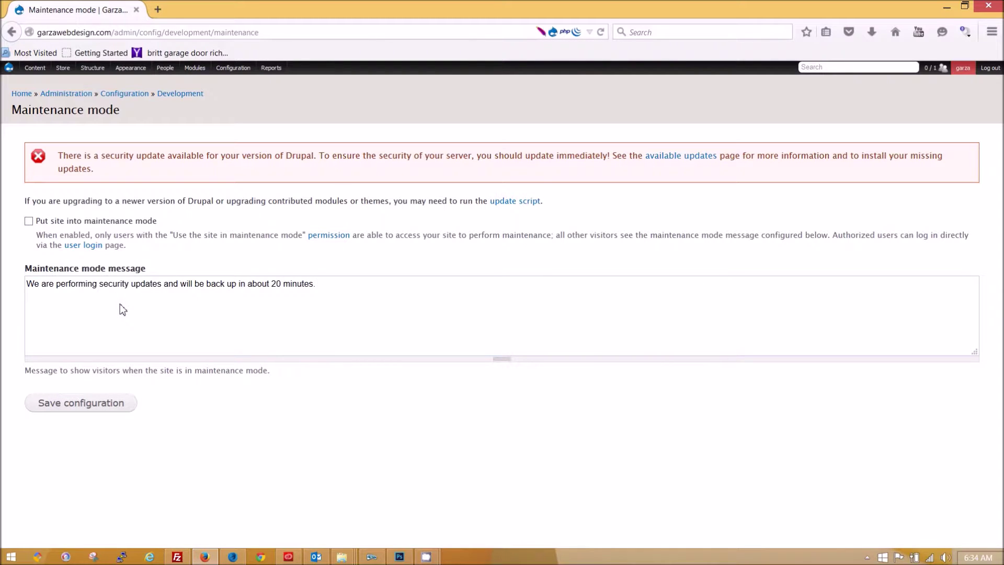
Sign the message below a blank line with the site owner's full name and the date line "August 3 2015 06:34 EST"
key(Return)
key(Return)
text(-Frederico Garza)
key(Return)
text(August 2 2015)
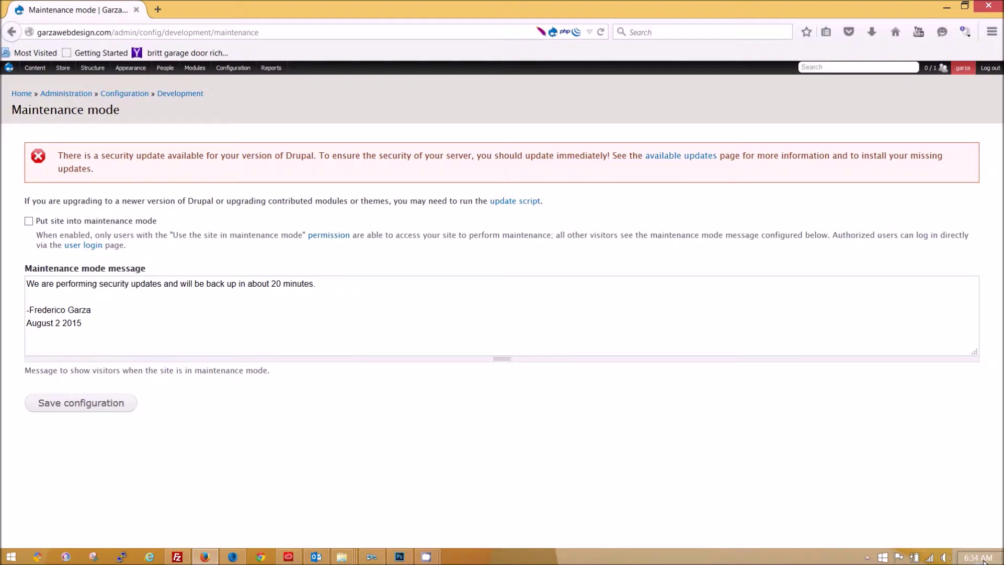
mouse_move(984, 561)
text(34EST)
click(104, 322)
Put the site into maintenance mode and save the configuration
click(29, 221)
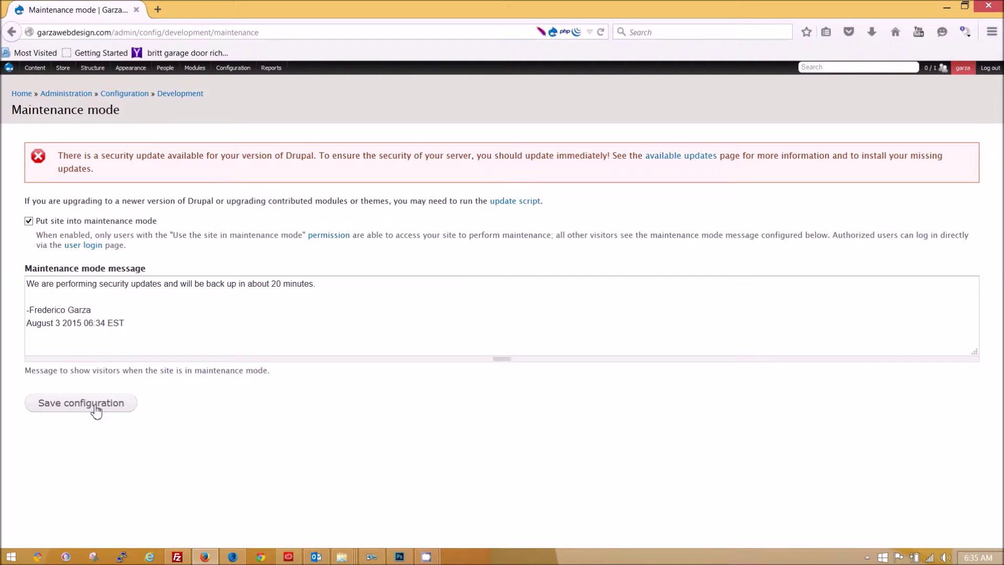
drag(148, 324, 3, 273)
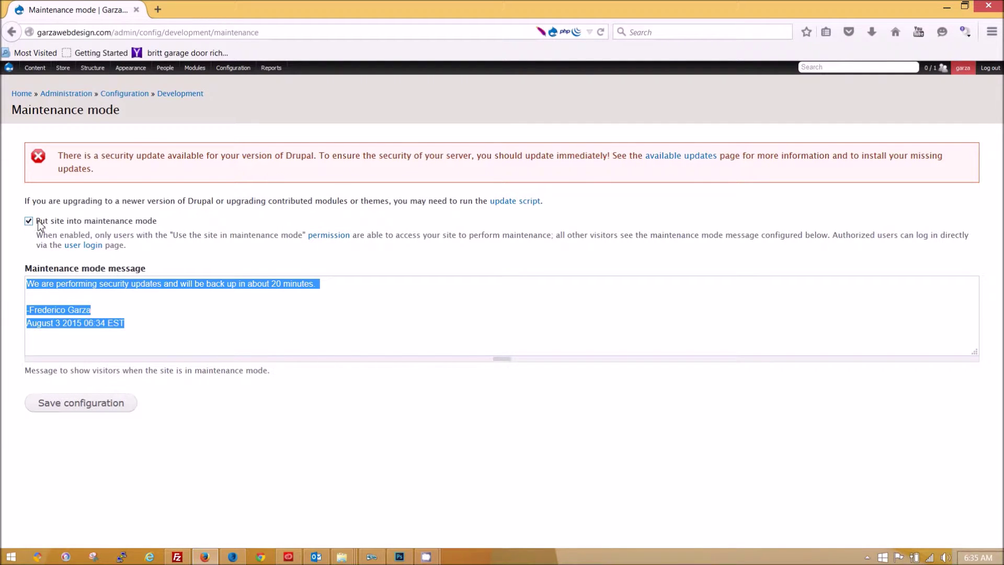
click(82, 407)
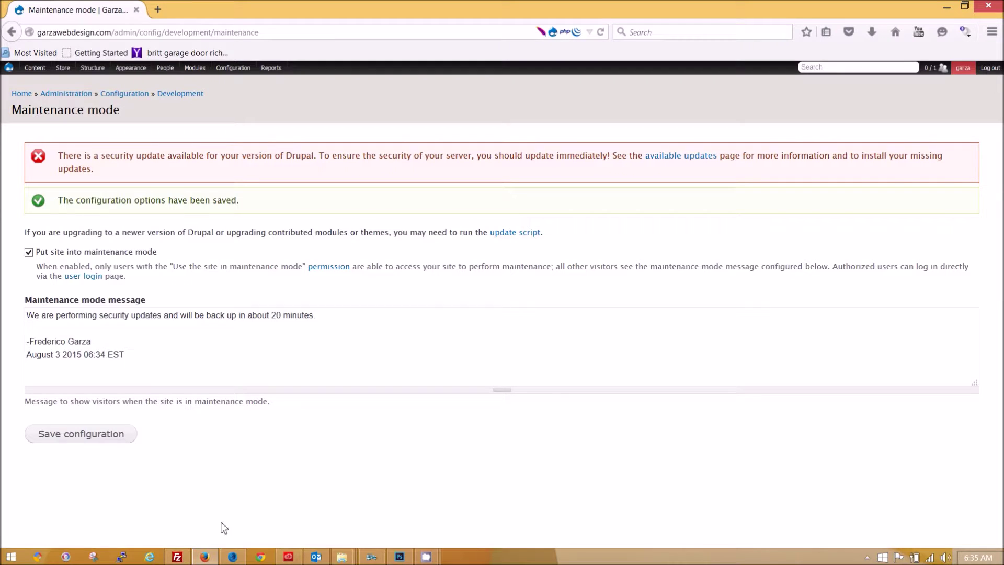
Open Internet Explorer and load garzawebdesign.com to check what visitors see
click(150, 556)
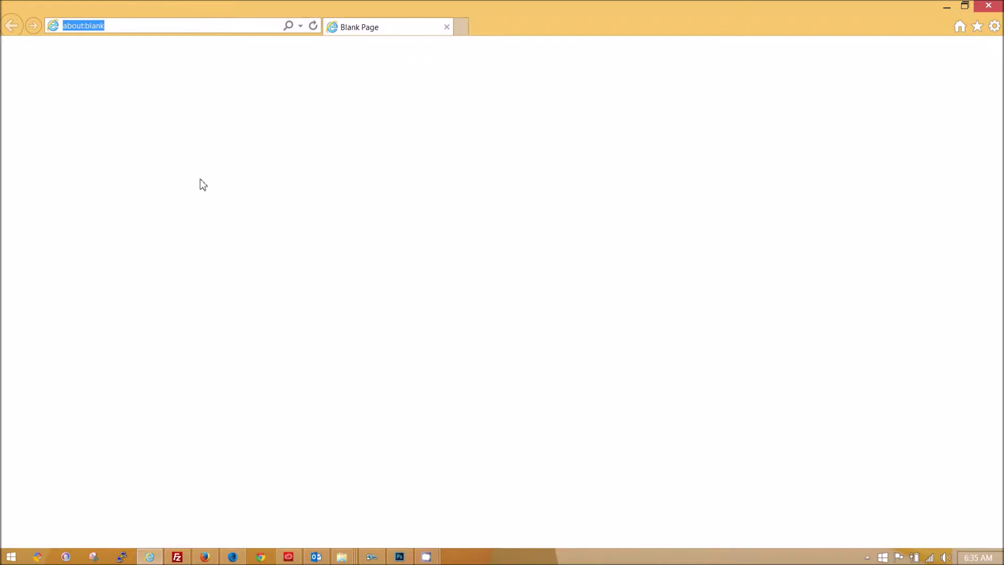
text(garzawebdesign.com)
key(Return)
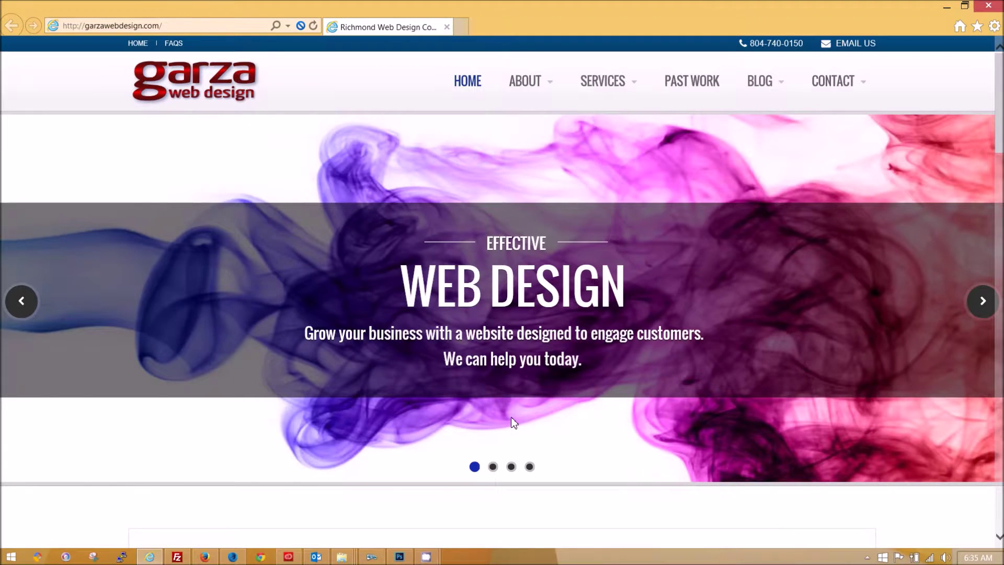
Switch back to Firefox and flush all of the Drupal site's caches
key(alt+Tab)
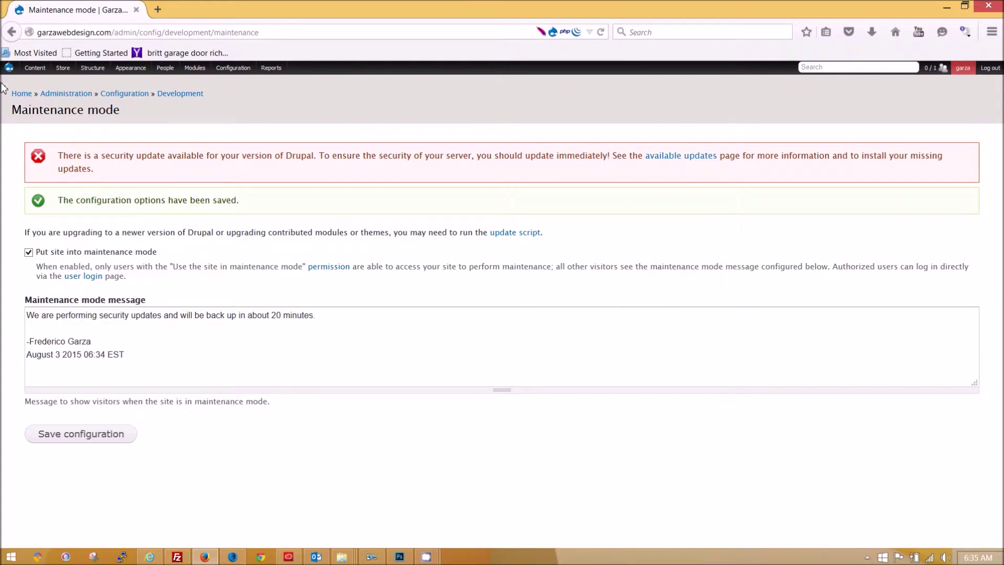
mouse_move(9, 68)
mouse_move(14, 95)
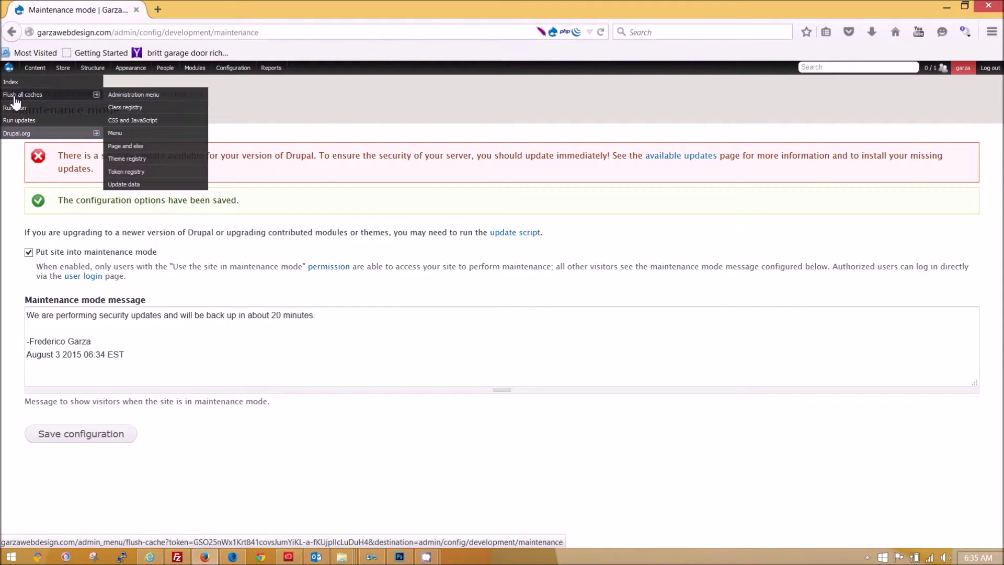
click(15, 96)
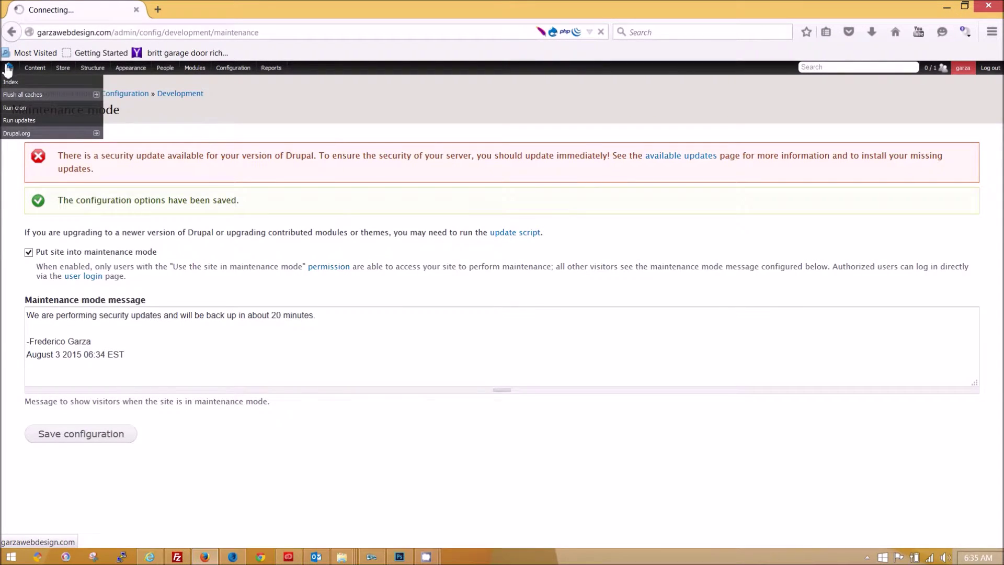
mouse_move(16, 100)
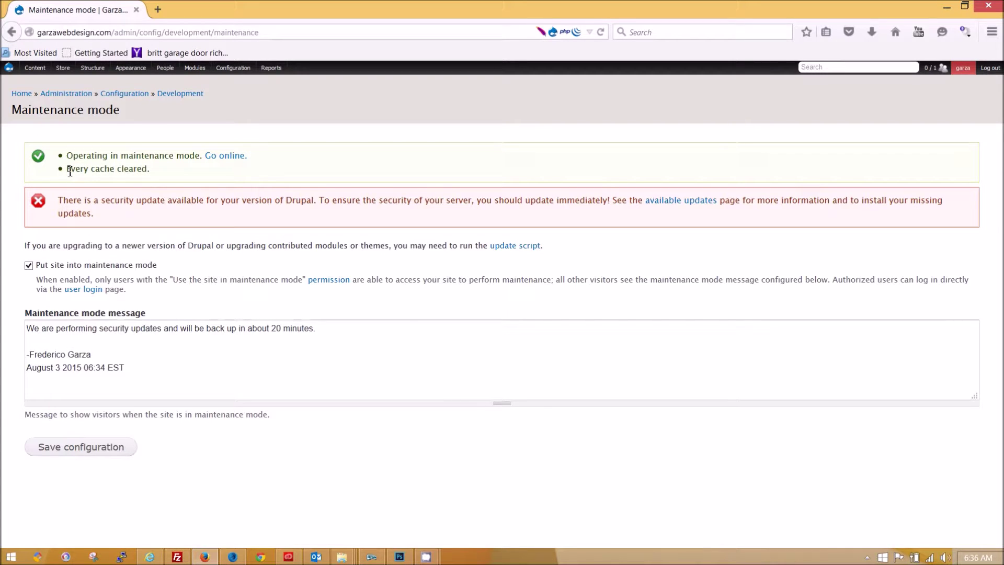
drag(70, 171, 145, 169)
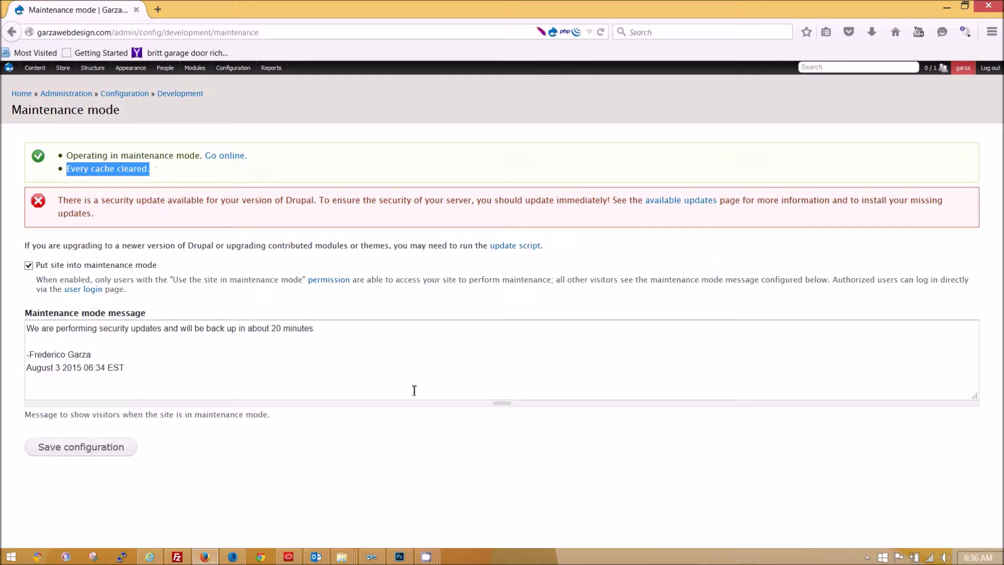
Switch to Internet Explorer, reload garzawebdesign.com to check the maintenance message, and minimize the browser
key(alt+Tab)
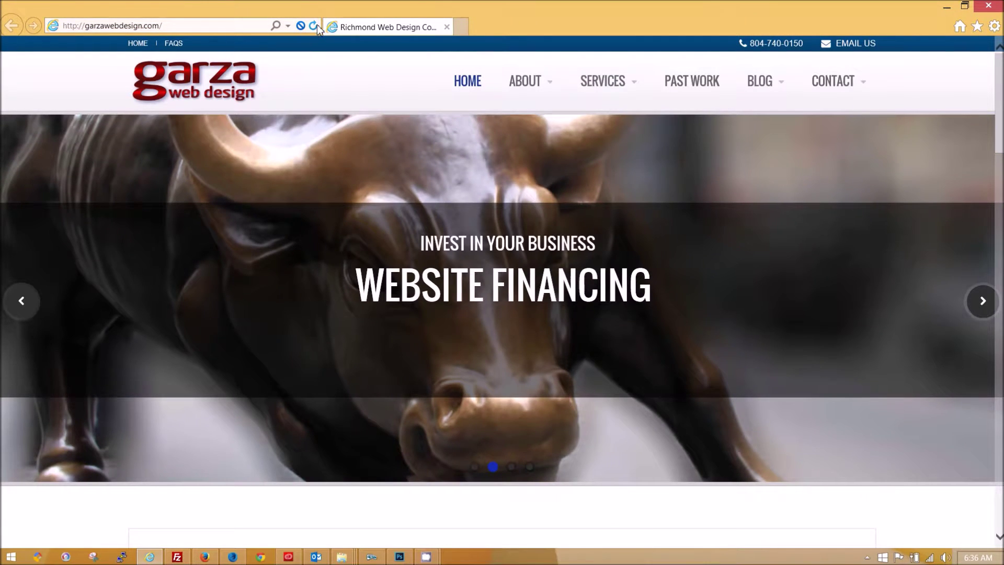
click(315, 27)
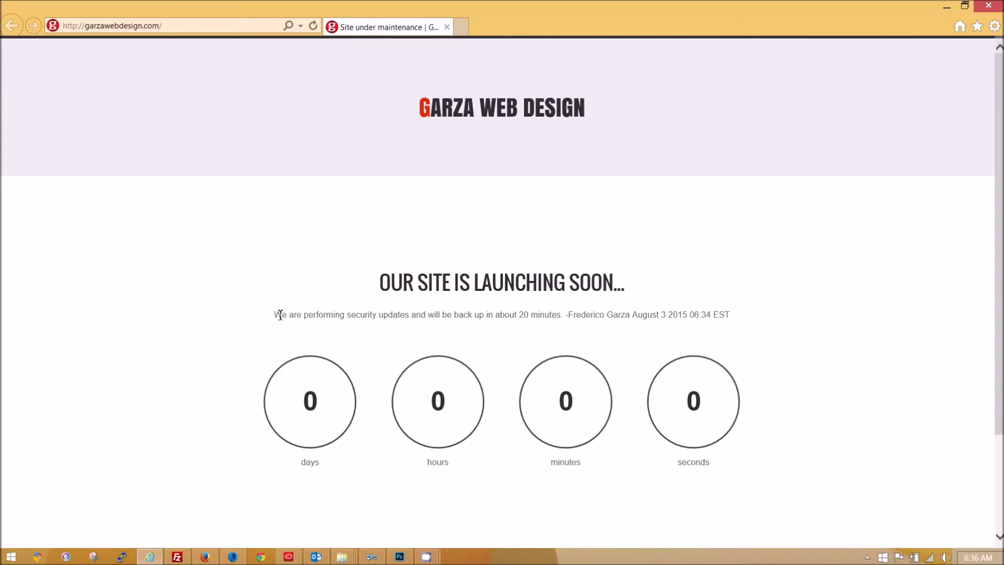
triple_click(667, 298)
triple_click(718, 314)
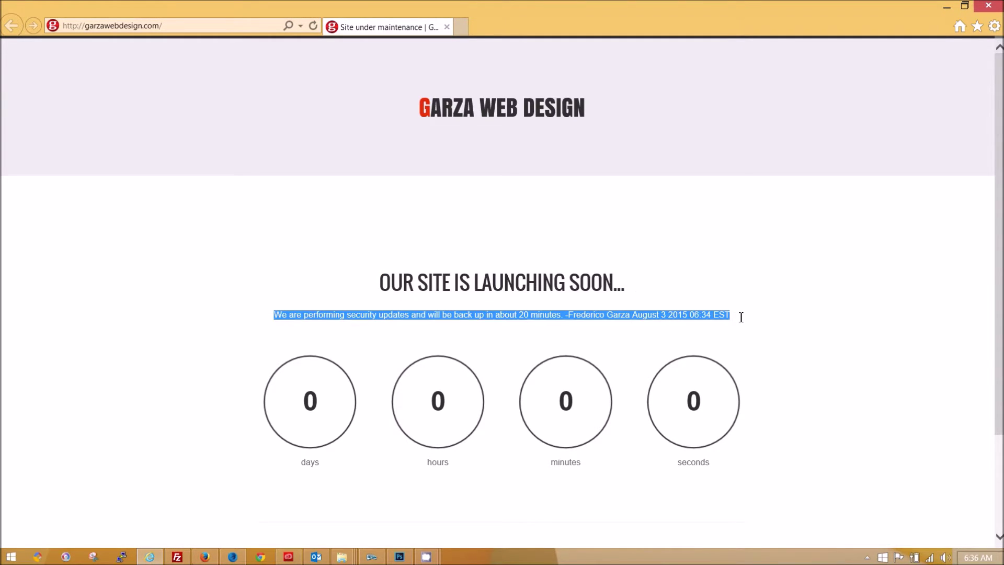
click(754, 362)
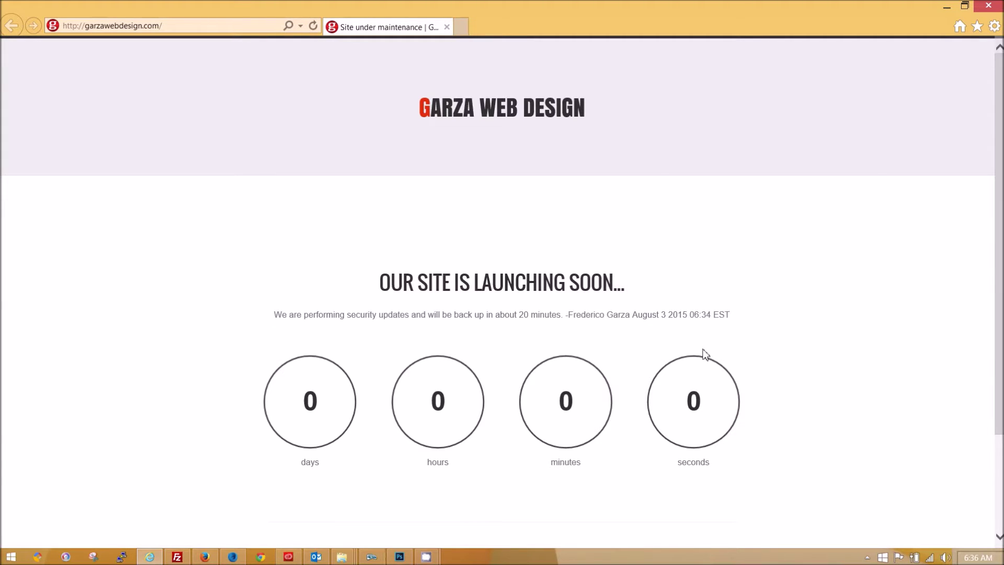
click(950, 11)
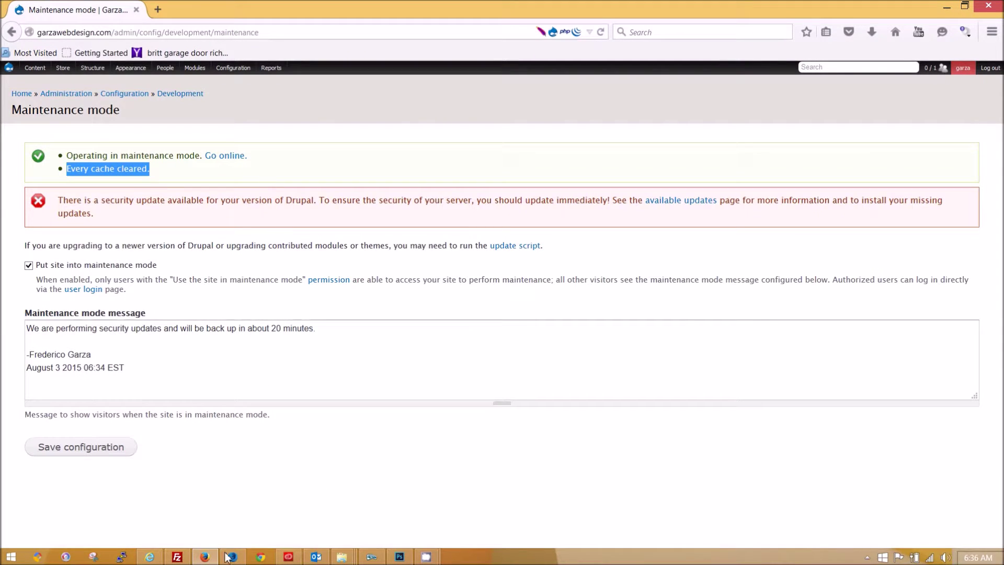
Switch to FileZilla and review the themes, sites and tmp folders in the remote /public_html directory
click(177, 556)
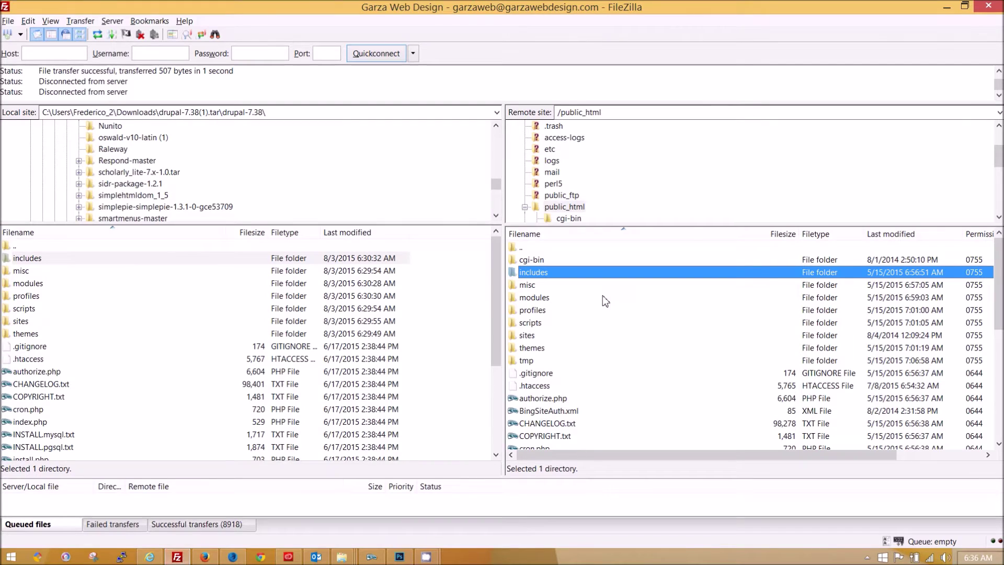
click(582, 348)
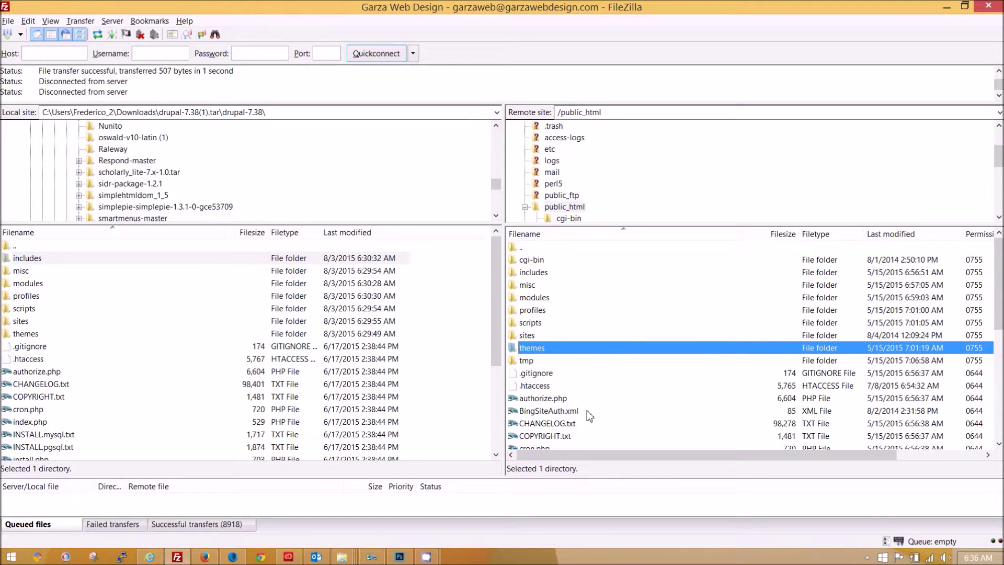
click(526, 336)
click(524, 361)
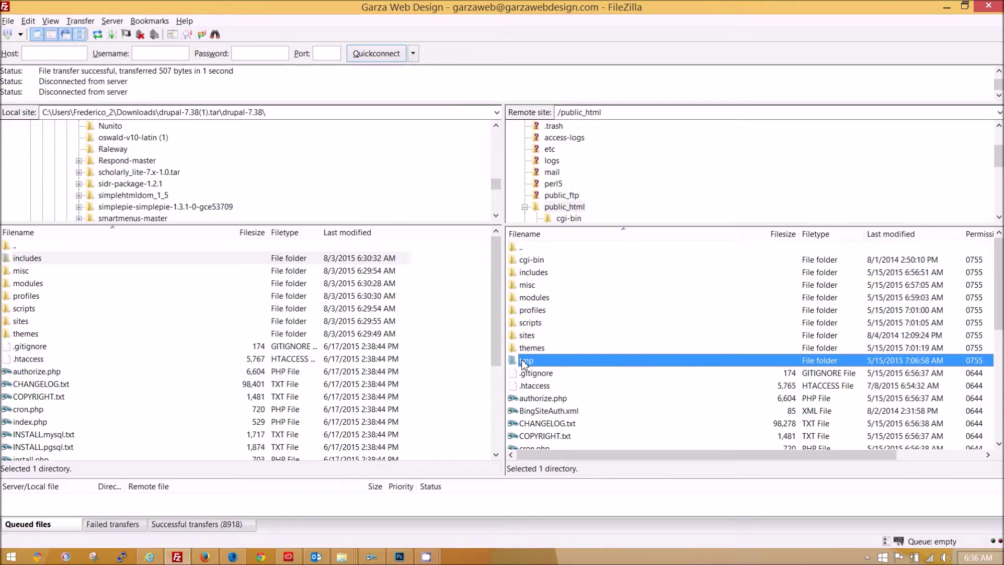
click(539, 273)
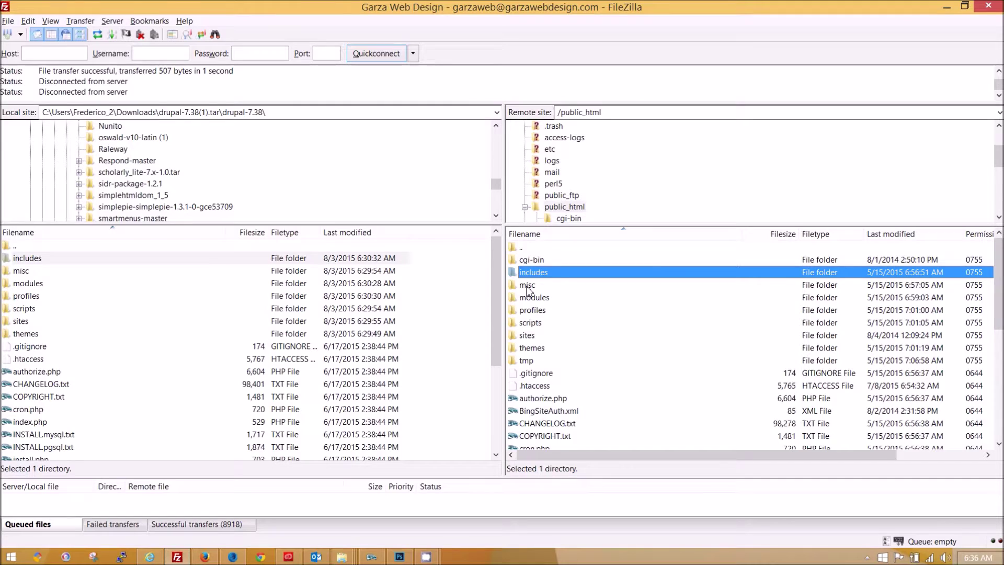
ctrl+click(527, 285)
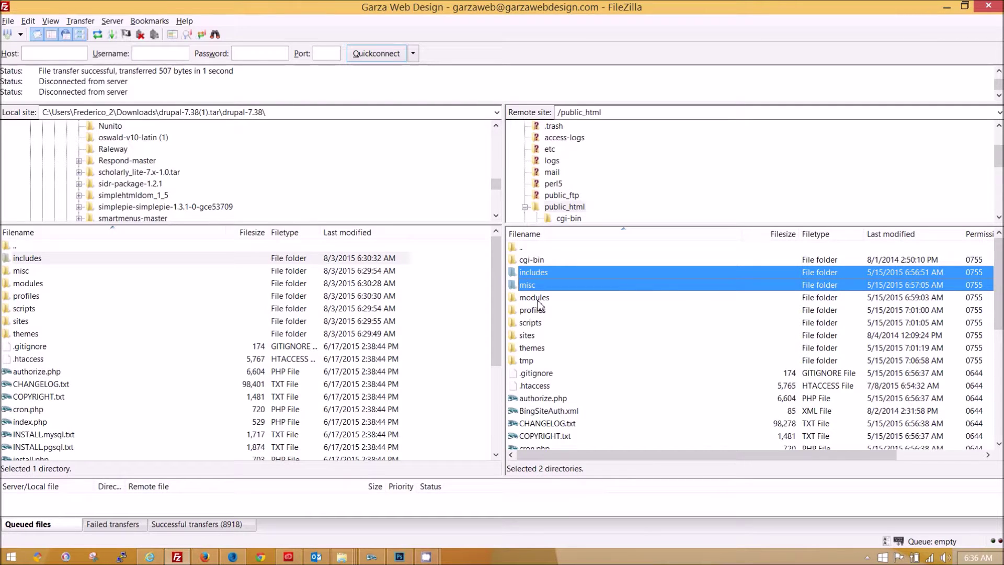
ctrl+click(538, 300)
ctrl+click(539, 312)
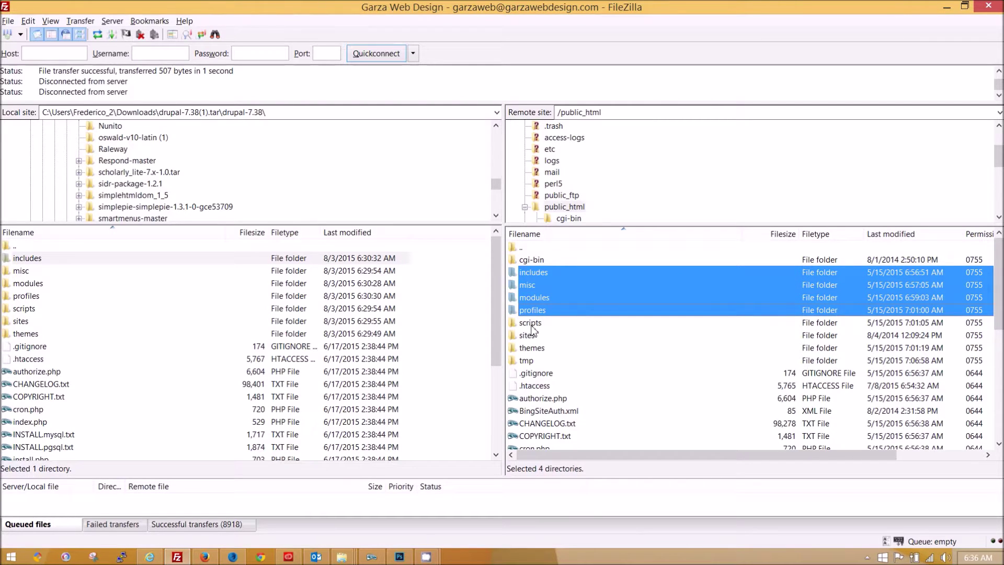
ctrl+click(531, 324)
ctrl+click(534, 350)
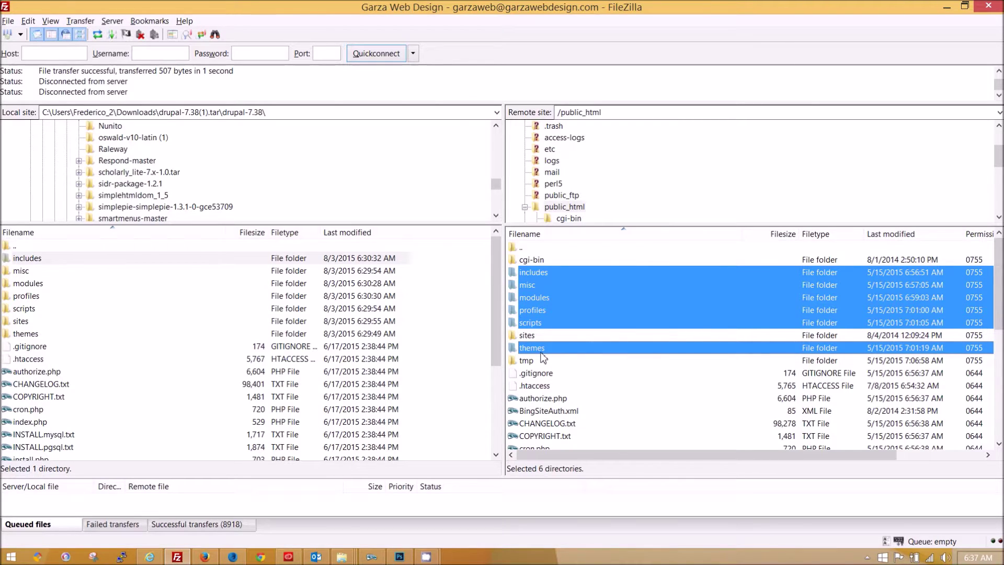
scroll(543, 357, down, 2)
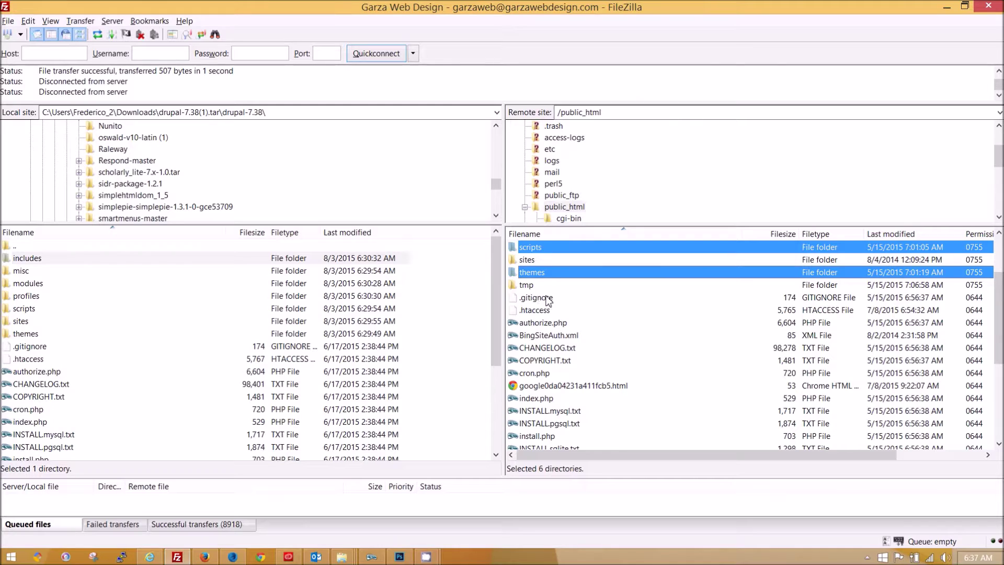
scroll(566, 302, up, 2)
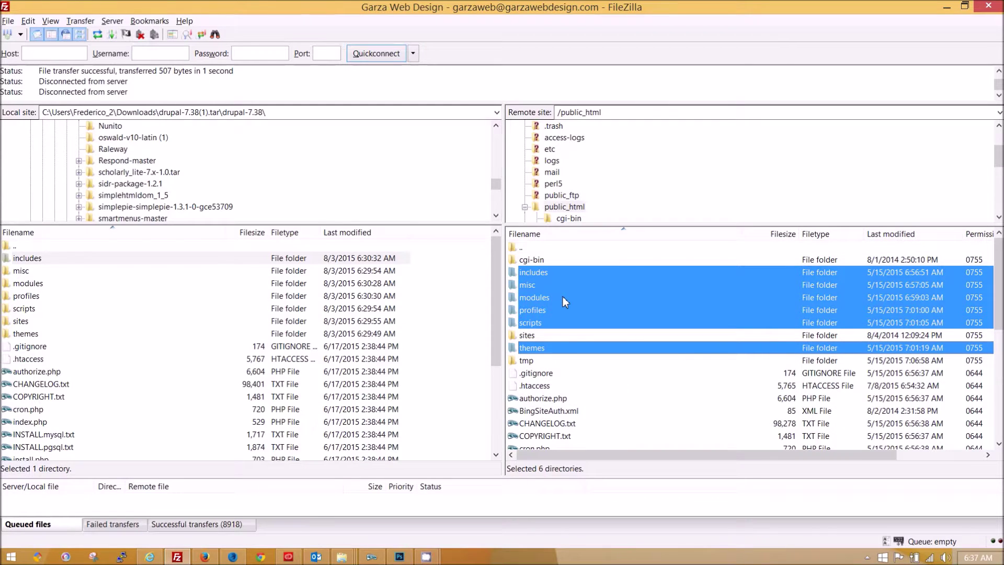
click(544, 260)
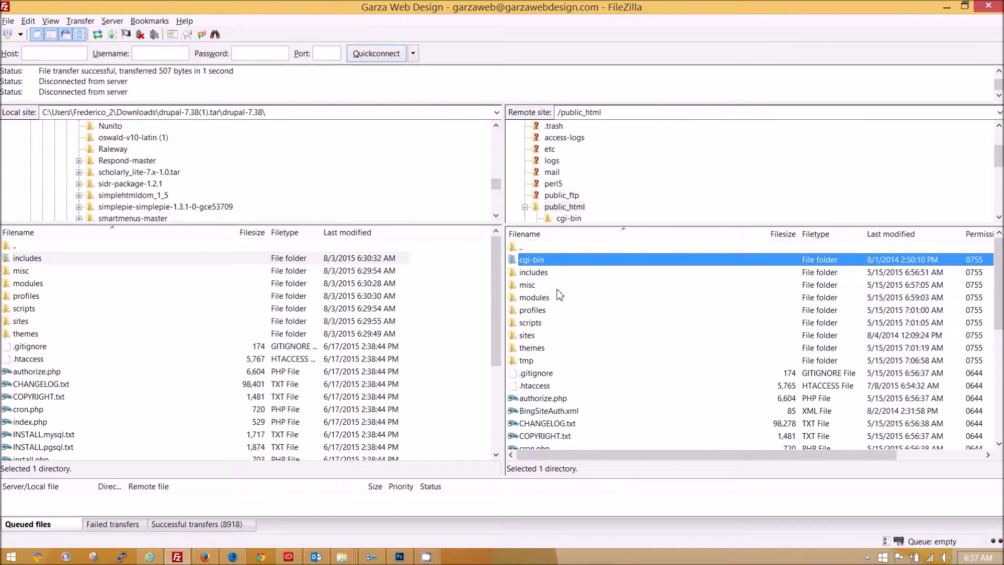
Select the remote core folders includes, misc, modules, profiles, scripts and themes in /public_html, leaving out cgi-bin, sites and tmp
click(552, 277)
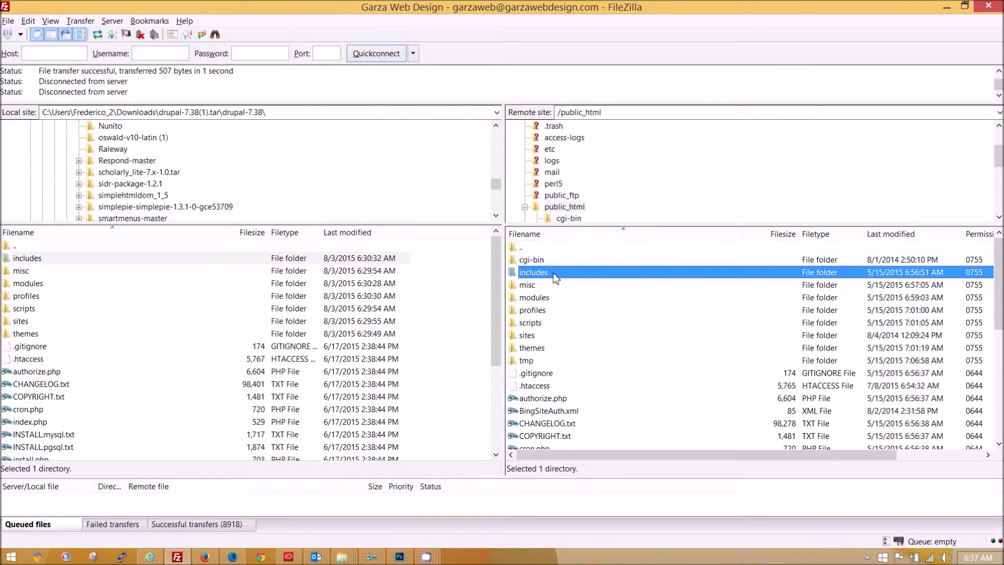
shift+click(535, 289)
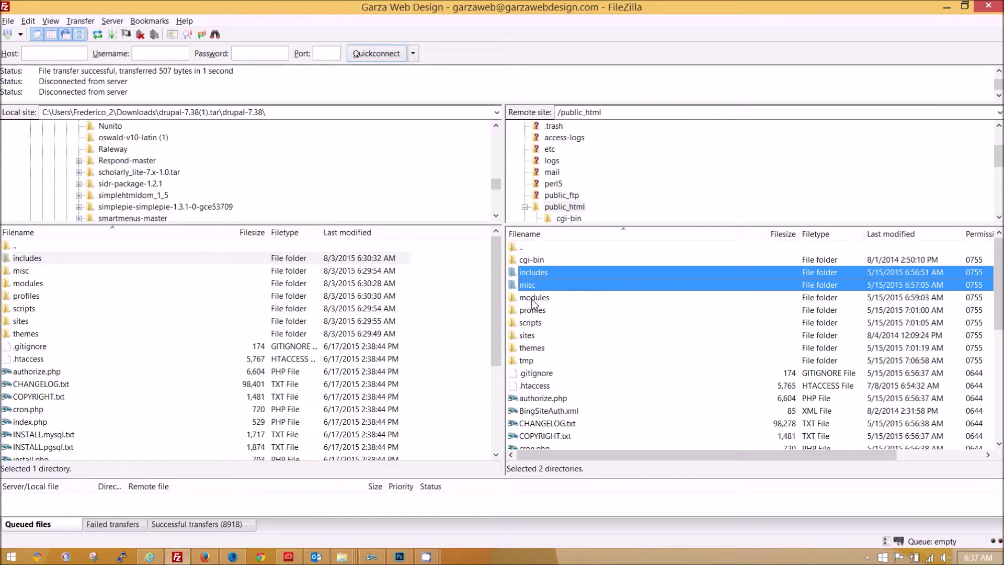
shift+click(532, 299)
shift+click(532, 312)
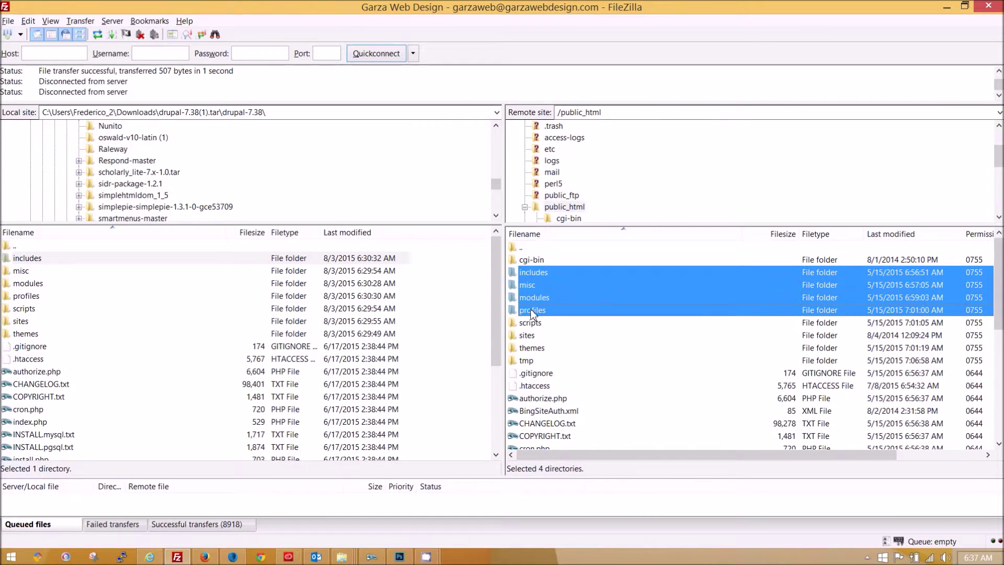
shift+click(531, 326)
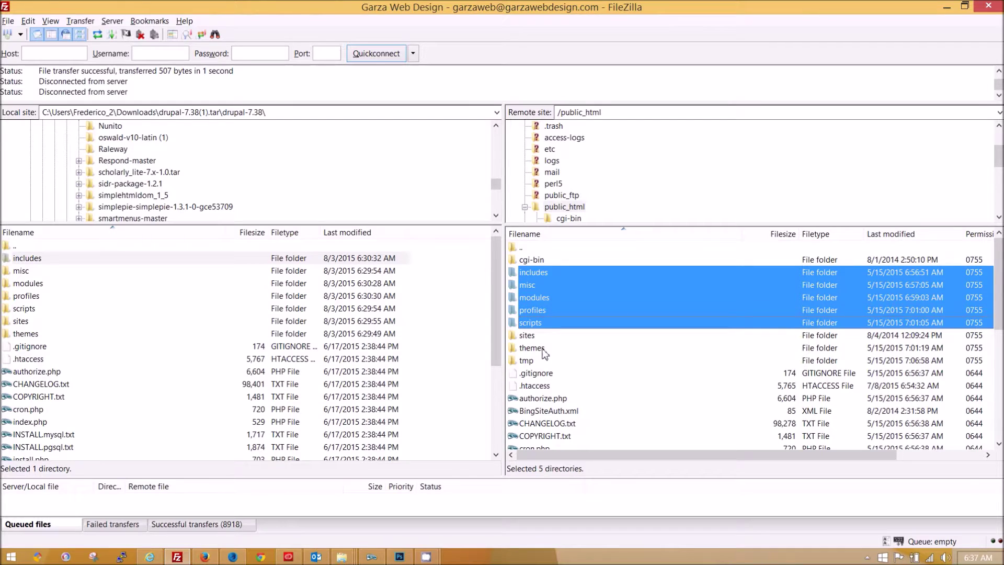
ctrl+click(544, 349)
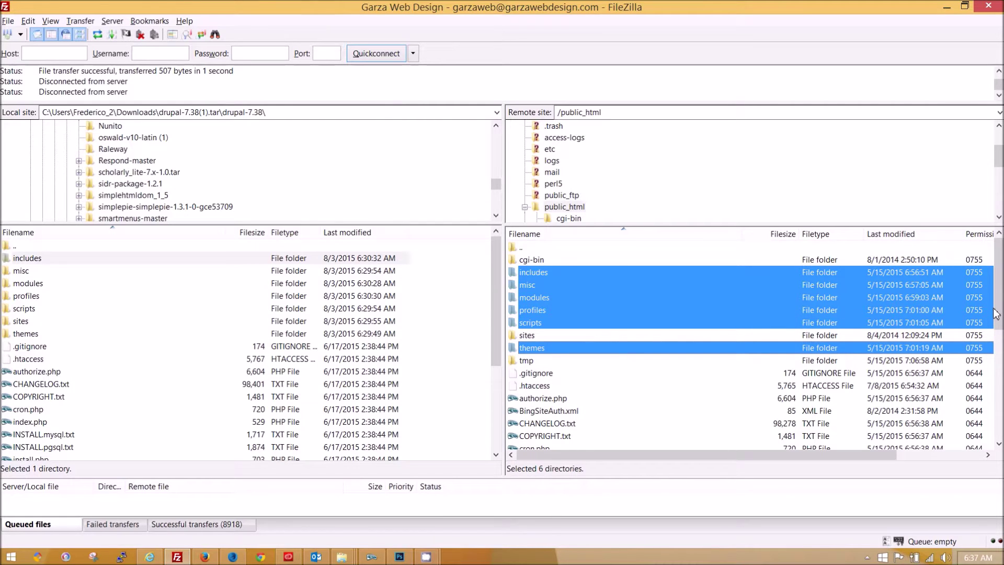
Add the remote files .gitignore, .htaccess, authorize.php, CHANGELOG.txt, COPYRIGHT.txt and cron.php to the selection, skipping BingSiteAuth.xml
drag(995, 314, 995, 367)
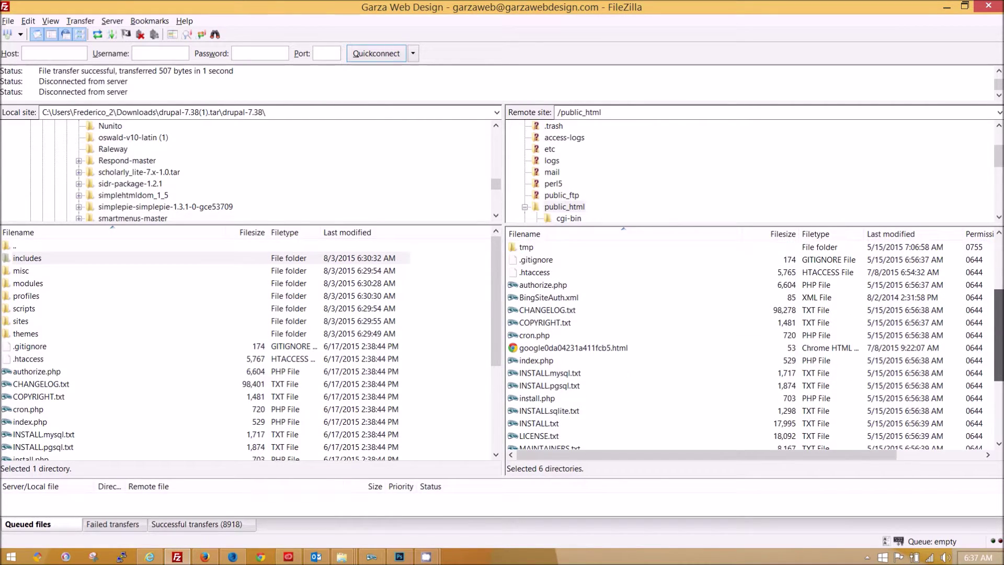
ctrl+click(542, 261)
ctrl+click(537, 274)
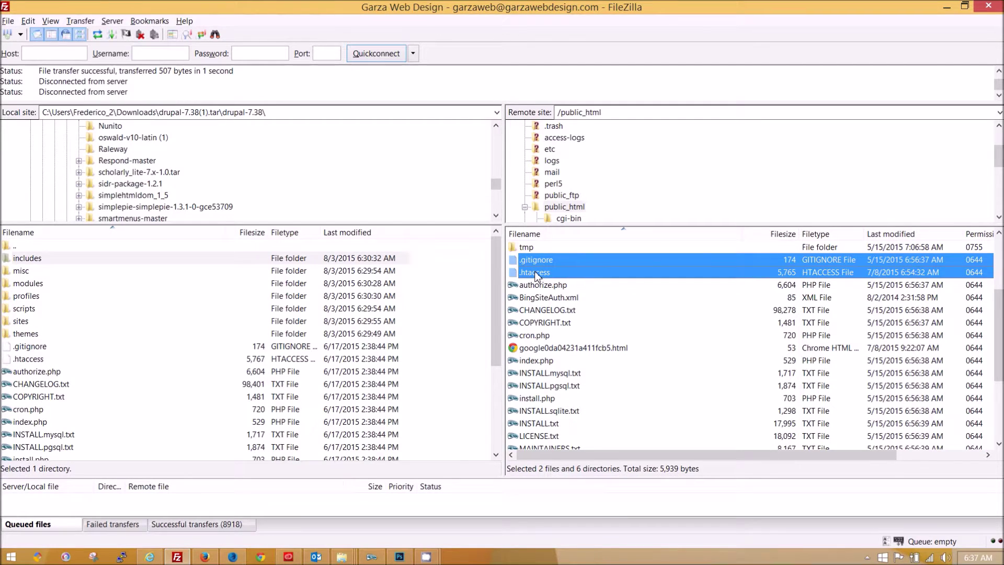
ctrl+click(539, 287)
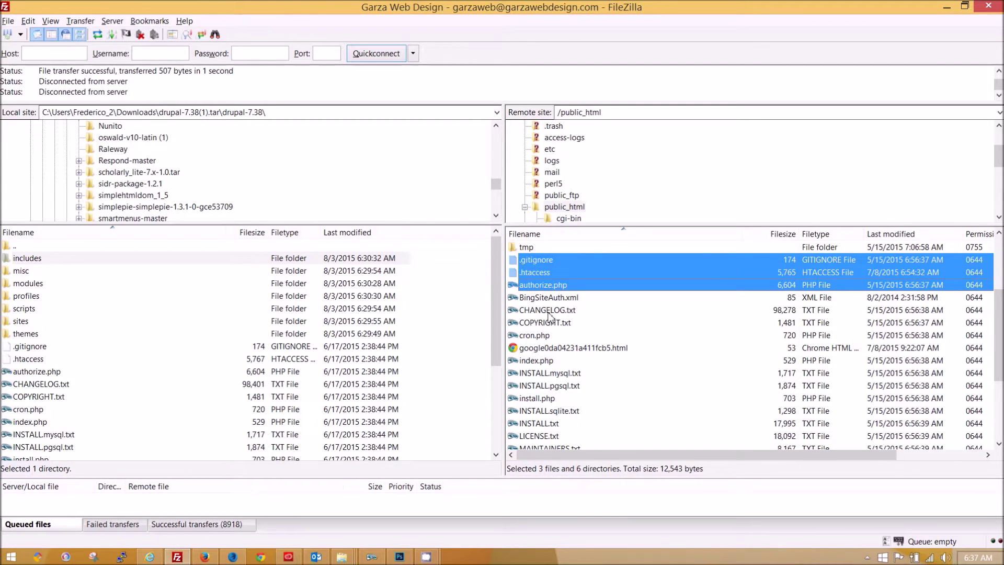
ctrl+click(549, 312)
ctrl+click(542, 324)
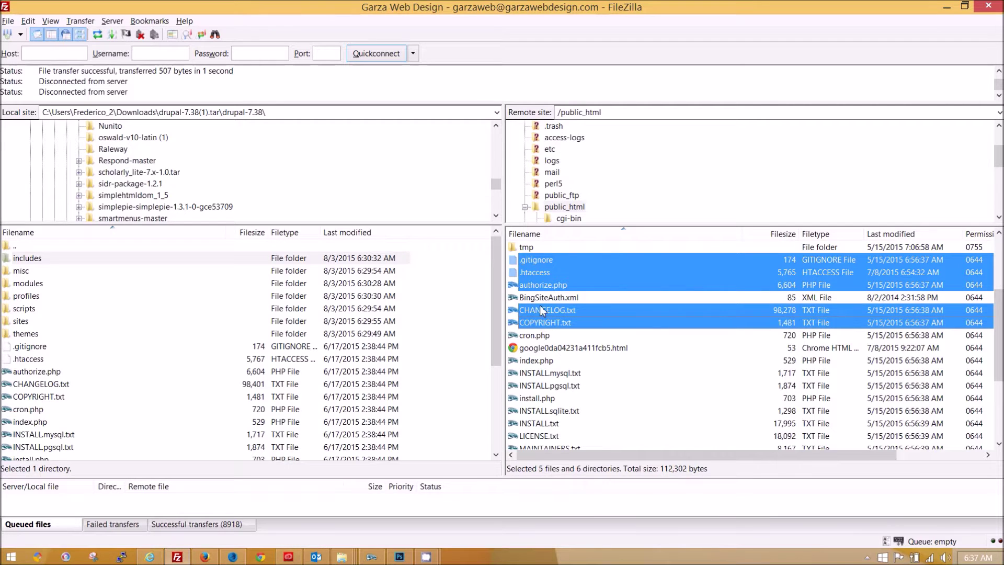
ctrl+click(534, 337)
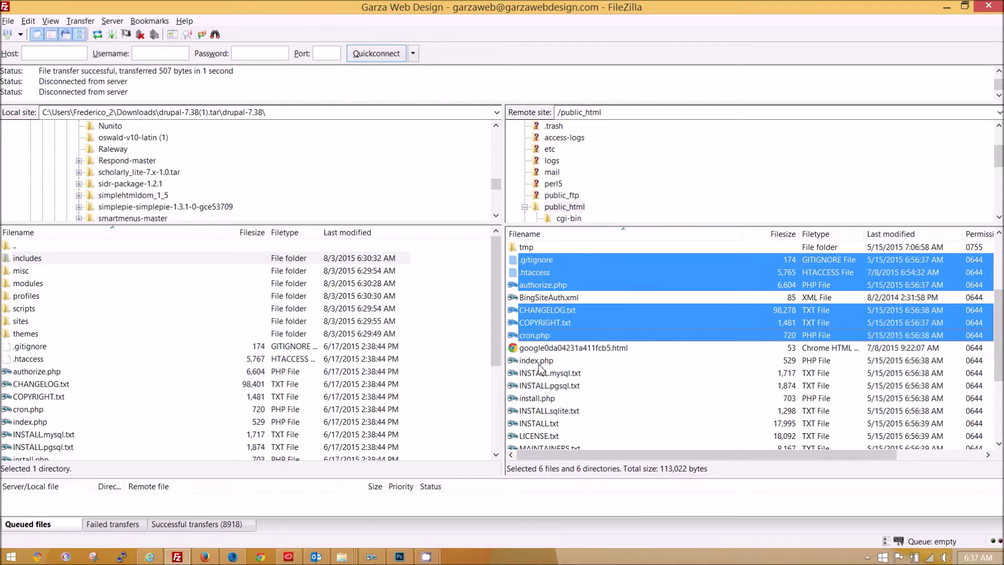
Add the remote files index.php, INSTALL.mysql.txt, INSTALL.pgsql.txt, install.php, INSTALL.sqlite.txt and INSTALL.txt to the selection, skipping the Google verification HTML file
ctrl+click(541, 360)
ctrl+click(541, 372)
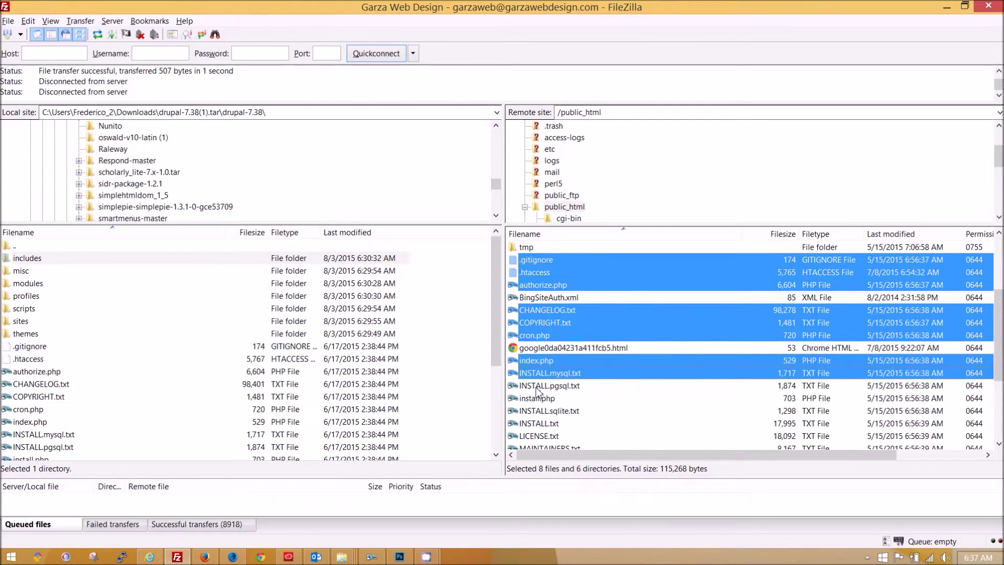
ctrl+click(539, 387)
ctrl+click(539, 399)
ctrl+click(538, 411)
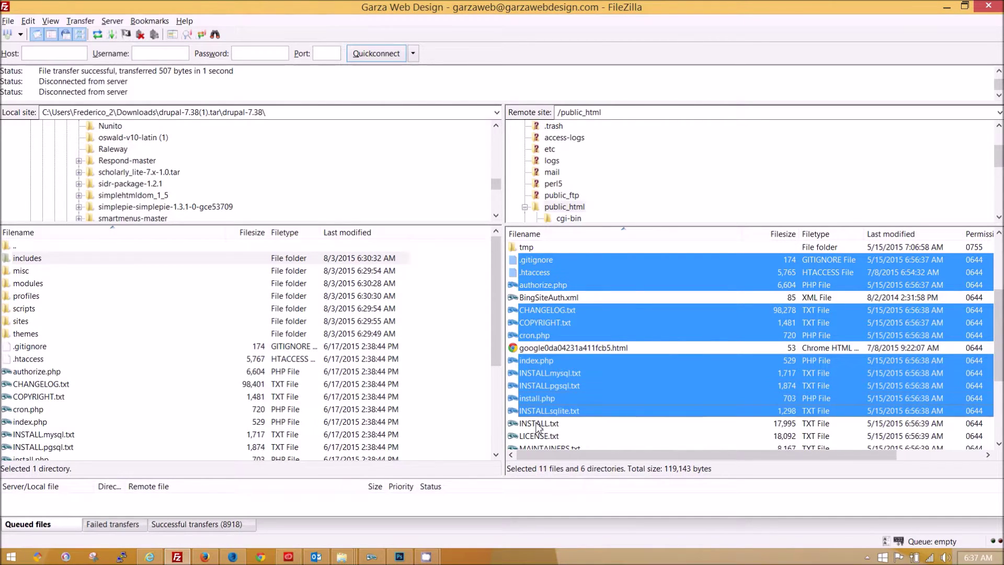
ctrl+click(538, 424)
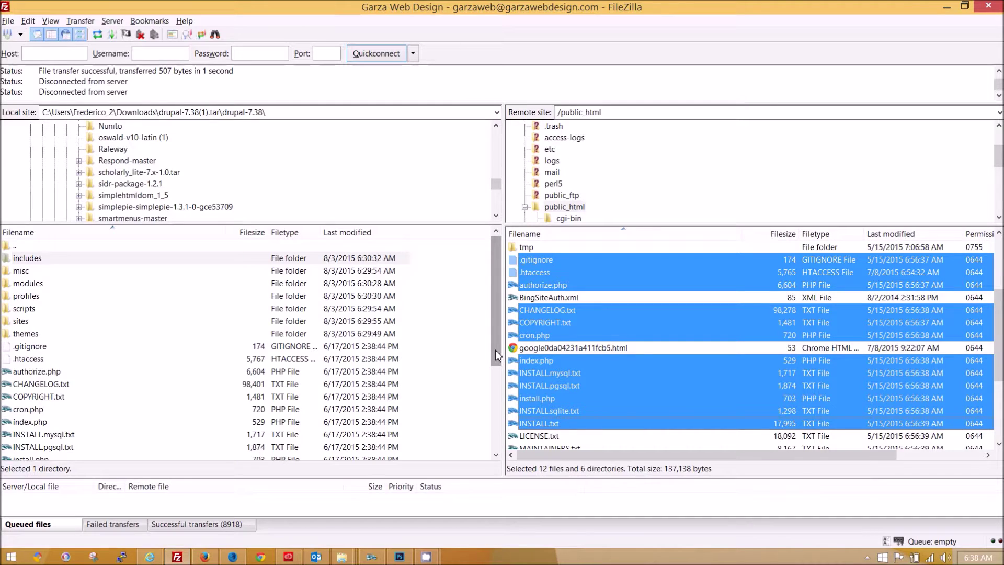
Add the remote LICENSE.txt, MAINTAINERS.txt and README.txt to the selection, skipping the mywot HTML file and php.ini, which are not in the local Drupal 7.38 folder
drag(496, 358, 495, 443)
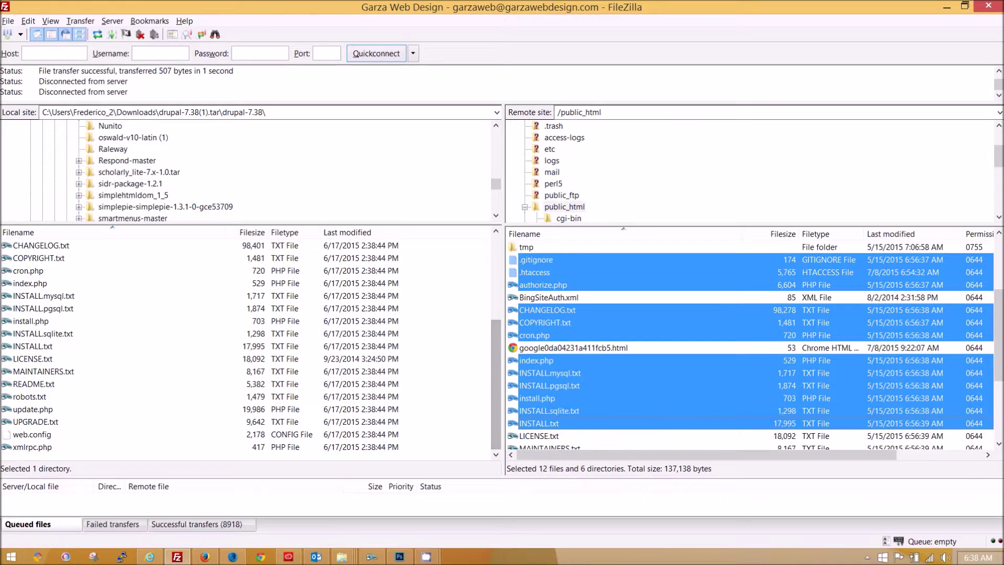
drag(1000, 347, 999, 418)
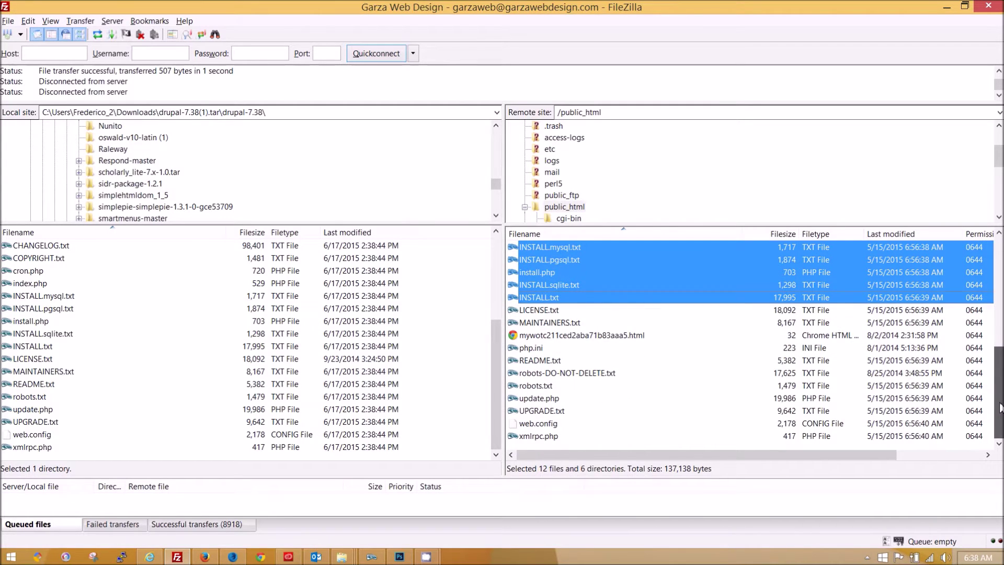
ctrl+click(563, 312)
ctrl+click(545, 325)
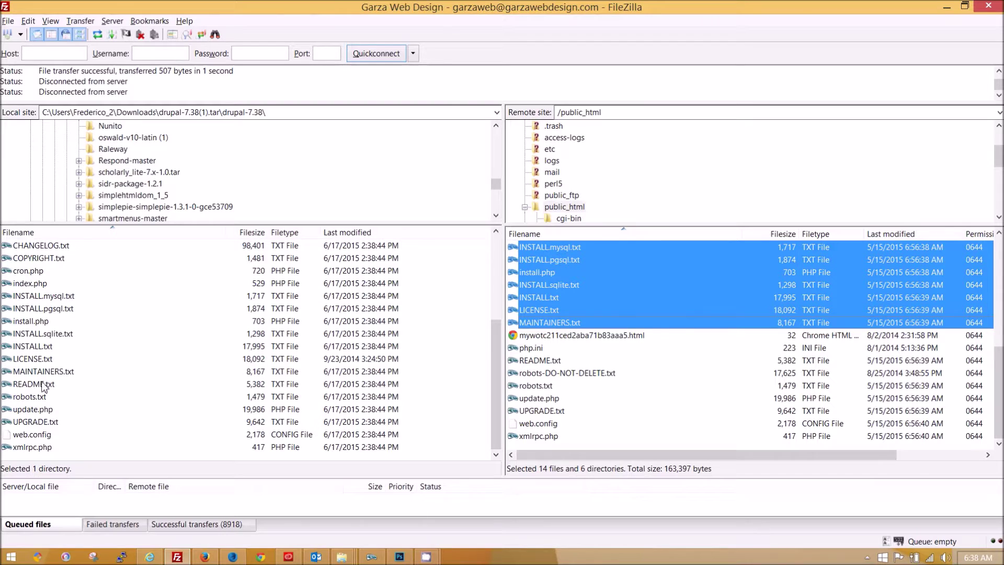
ctrl+click(552, 361)
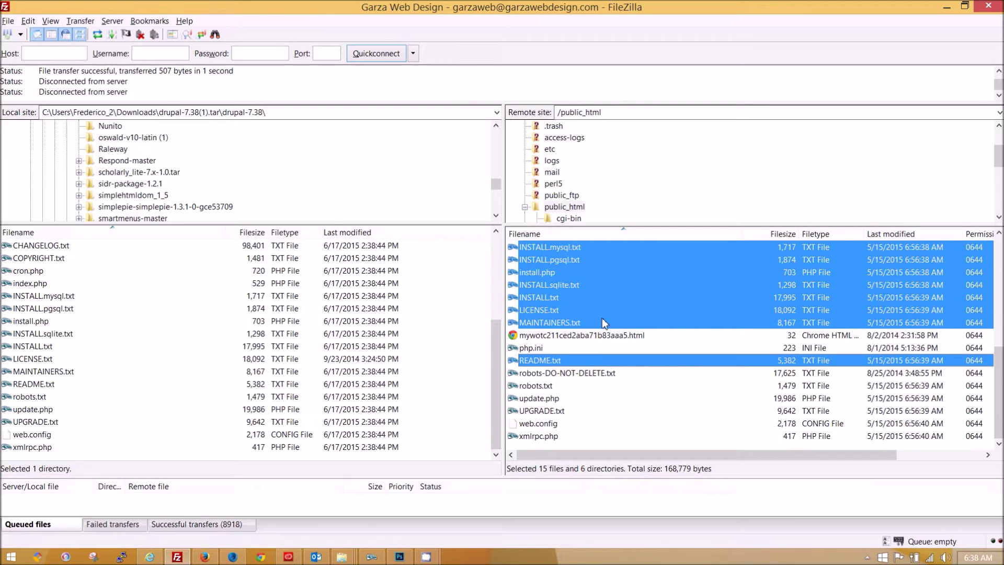
Add the remote robots.txt, update.php, UPGRADE.txt, web.config and xmlrpc.php to the selection, leaving out robots-DO-NOT-DELETE.txt
ctrl+click(538, 386)
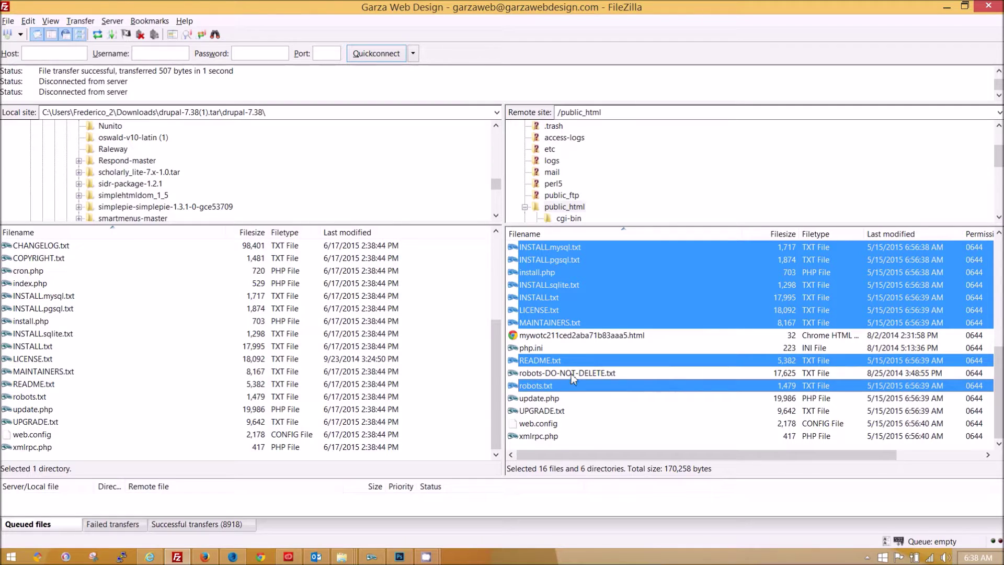
ctrl+click(541, 399)
ctrl+click(539, 411)
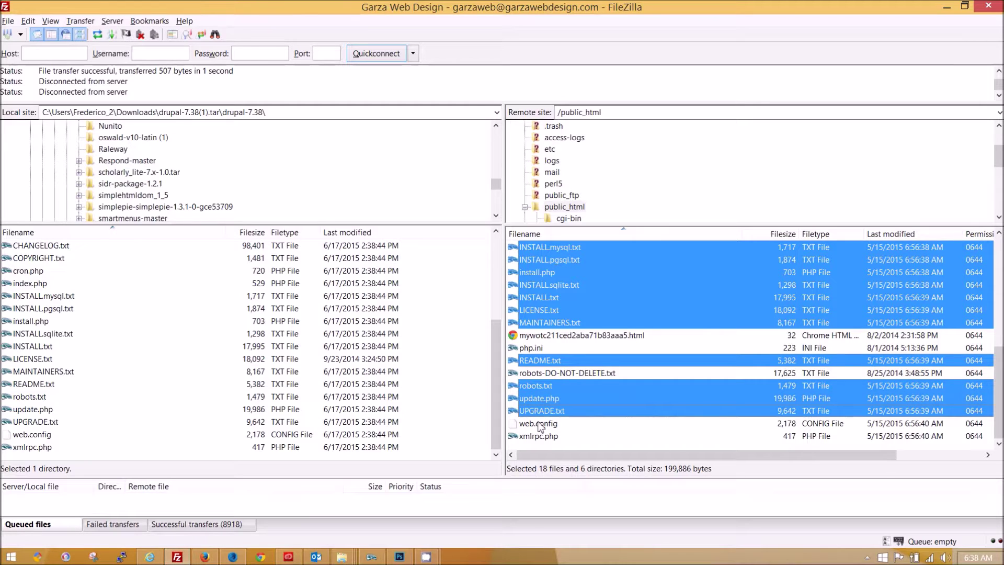
ctrl+click(540, 426)
ctrl+click(541, 437)
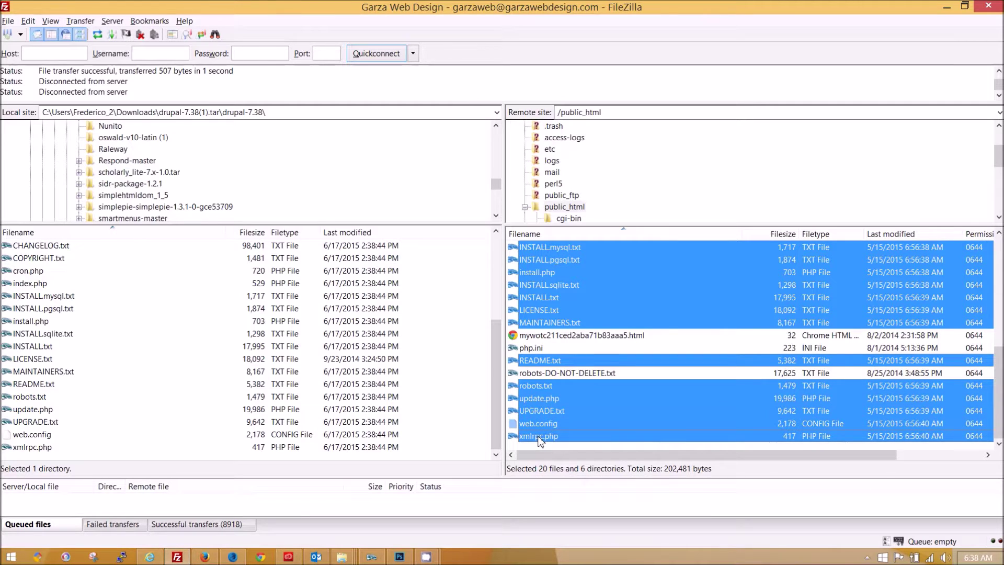
Compare the selected remote files and folders in /public_html with the contents of the local drupal-7.38 folder
scroll(996, 377, up, 7)
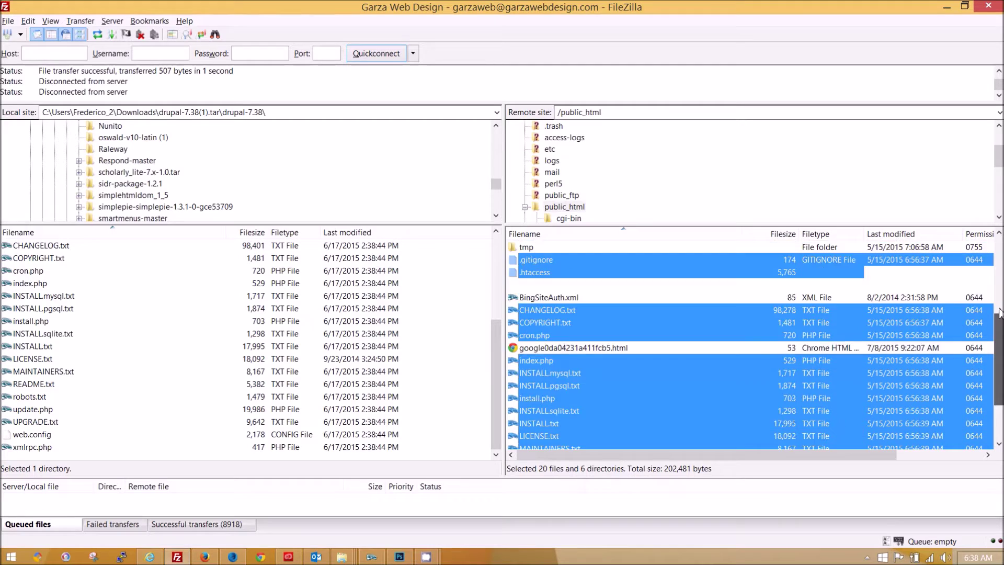
drag(493, 343, 497, 239)
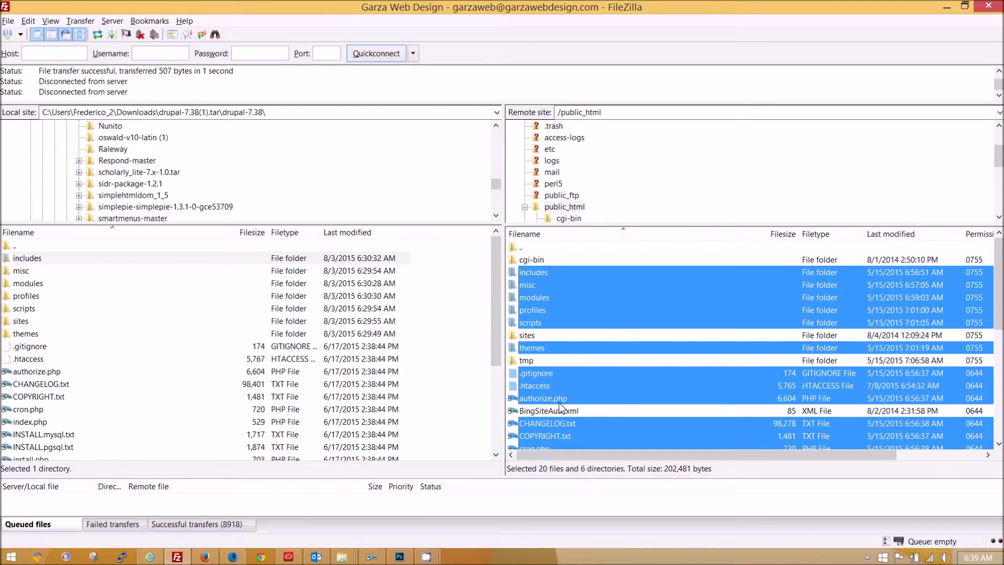
drag(494, 265, 496, 329)
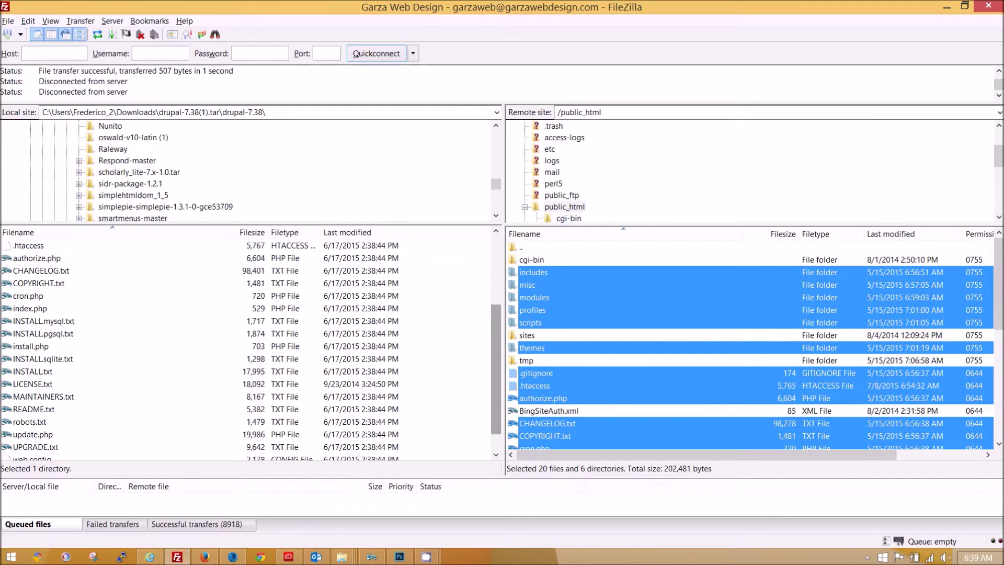
drag(1001, 257, 999, 304)
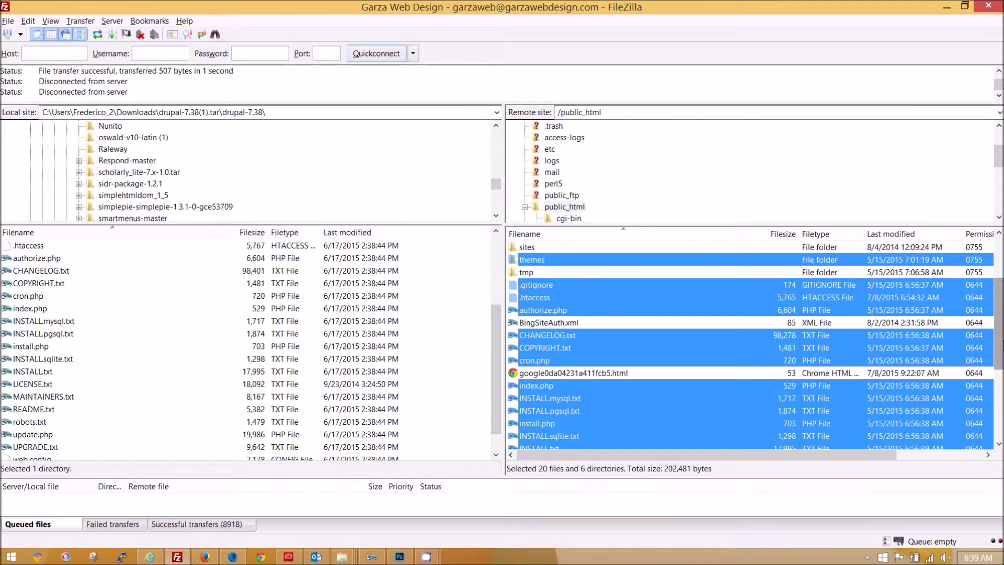
scroll(642, 269, down, 4)
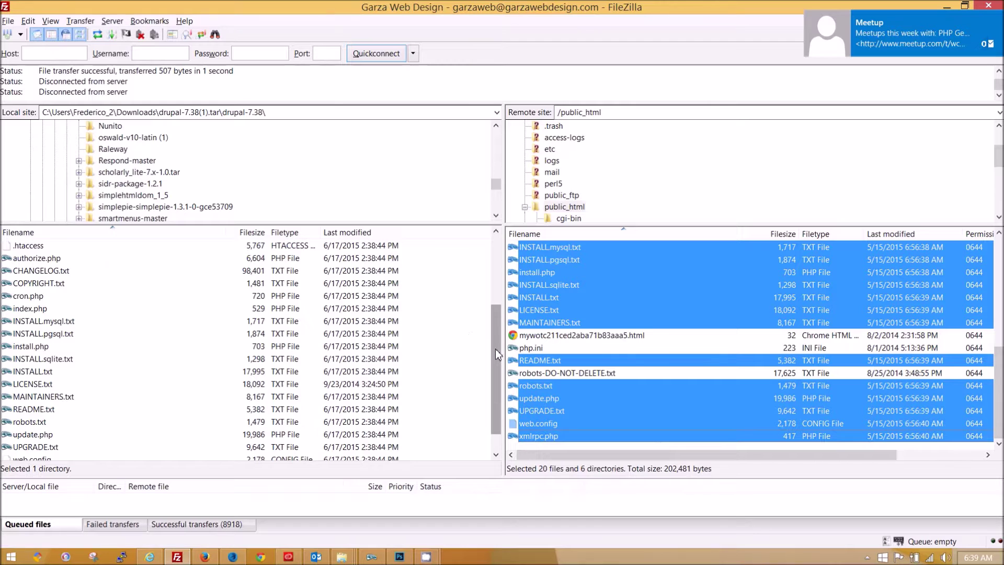
drag(495, 349, 497, 369)
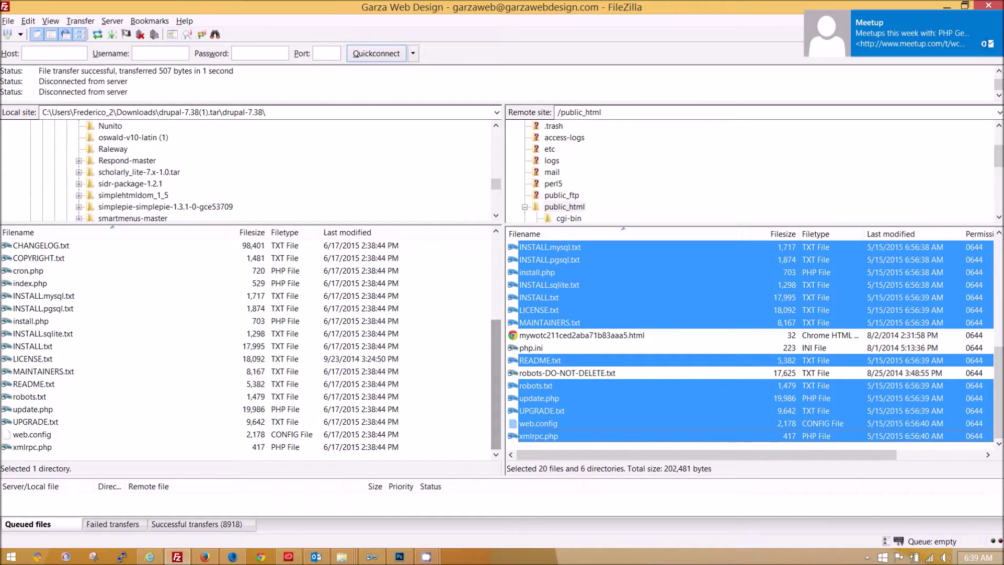
drag(1000, 404, 999, 296)
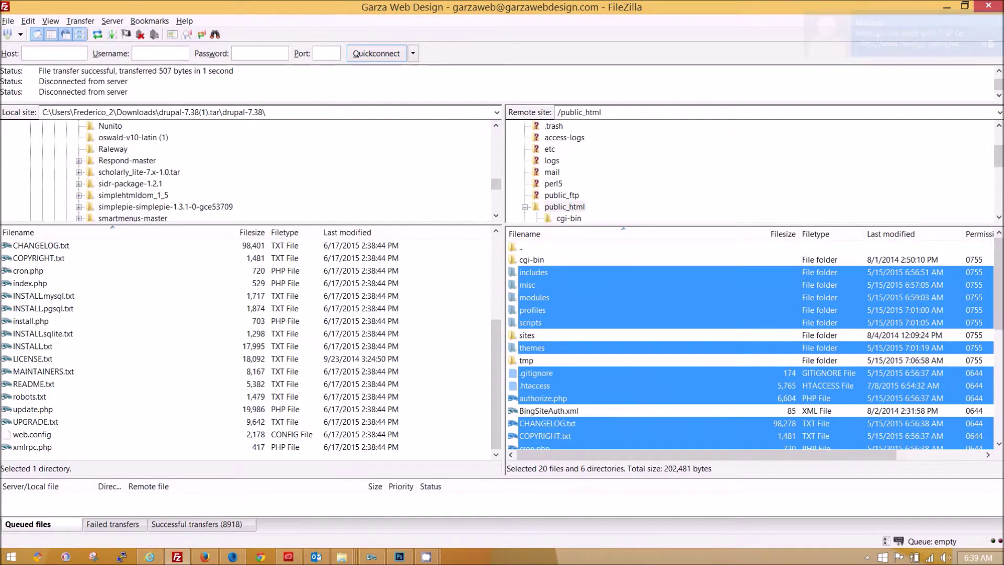
drag(497, 382, 497, 267)
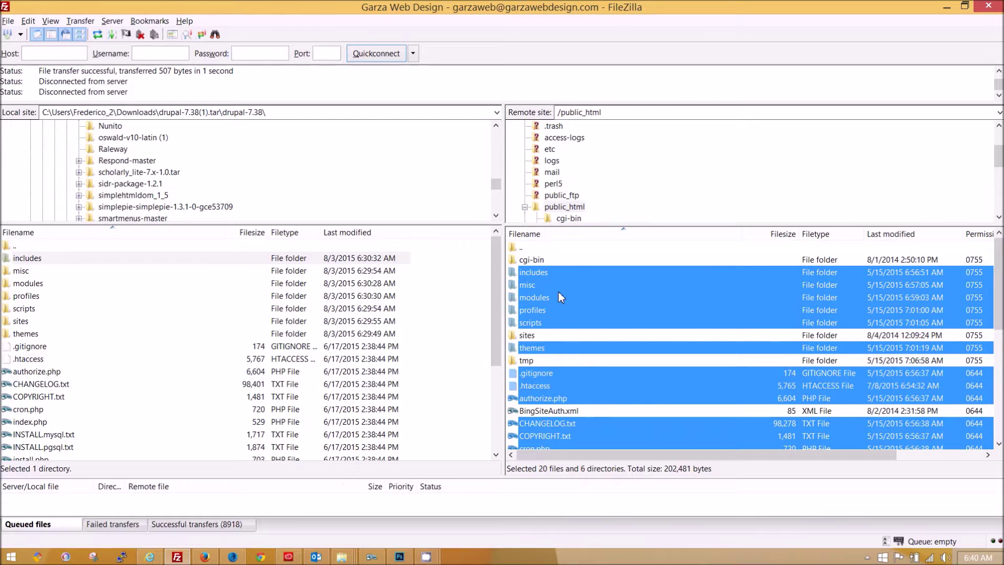
Delete the selected old Drupal core files and folders from the server's /public_html folder
key(Delete)
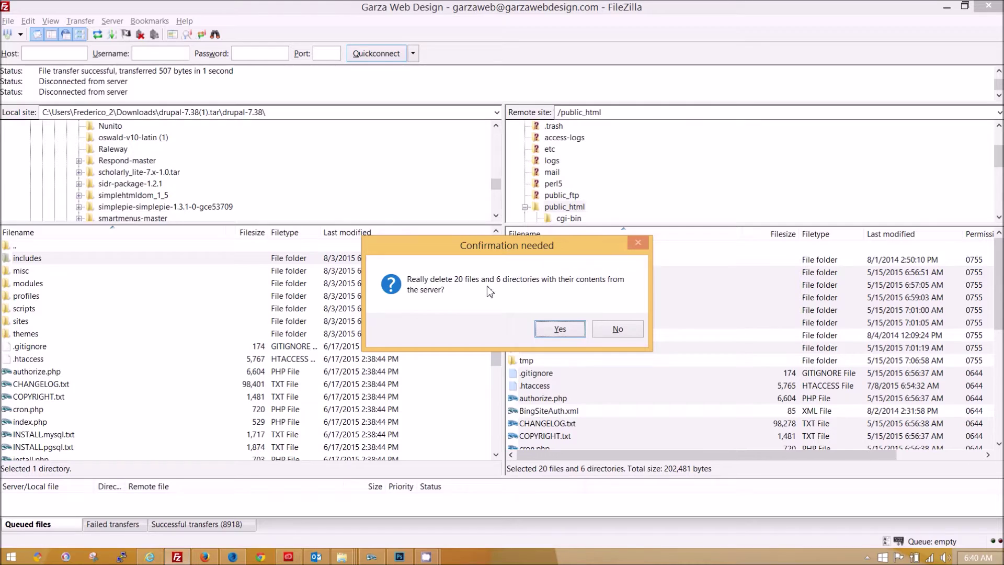
click(560, 329)
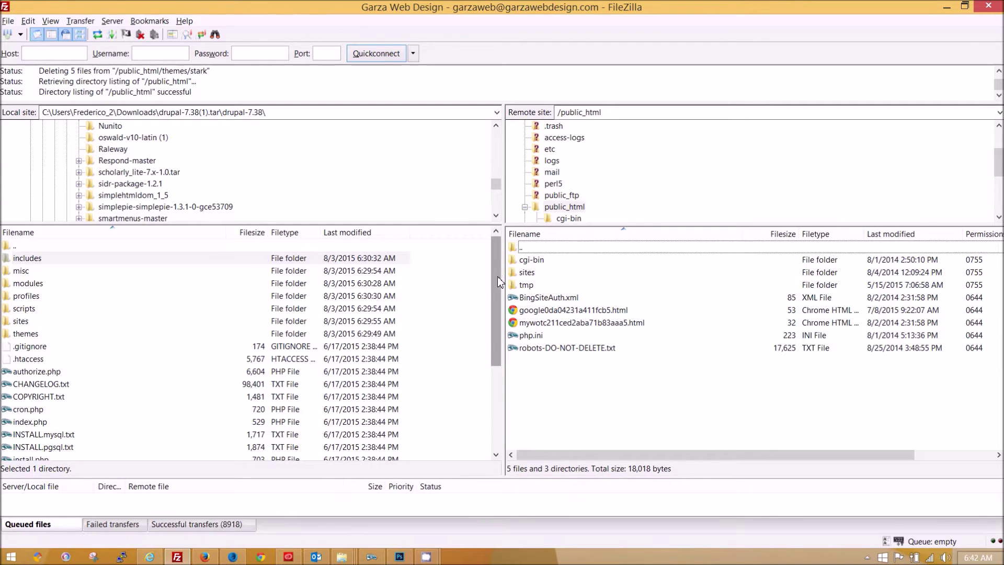
Upload everything in the local drupal-7.38 folder except the sites folder to /public_html on the server
click(72, 258)
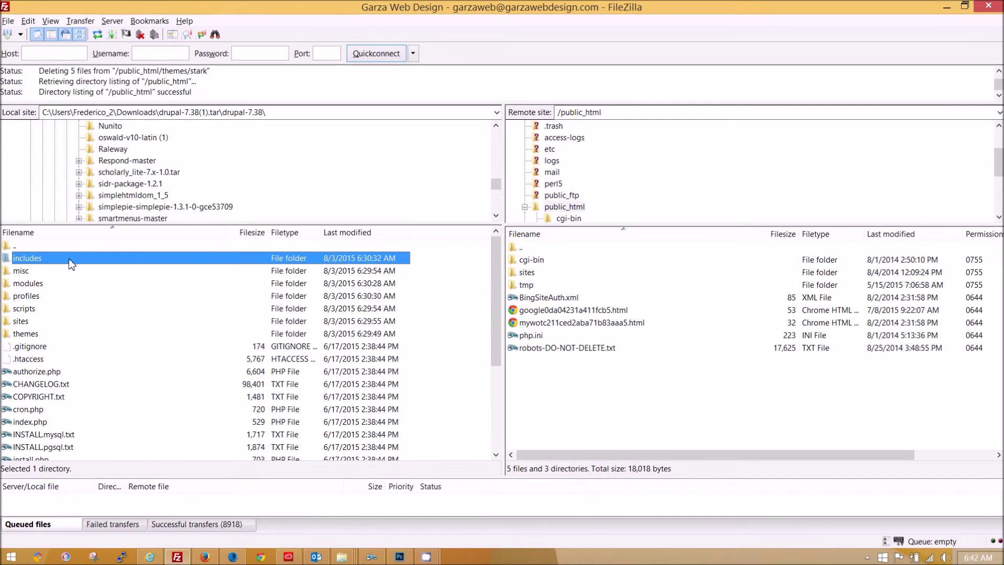
key(ctrl+a)
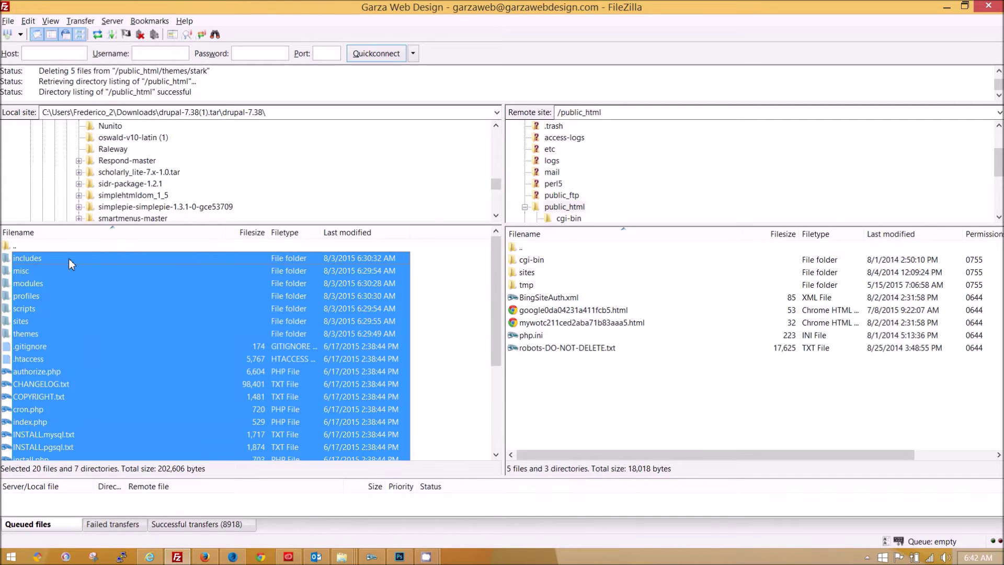
ctrl+click(23, 325)
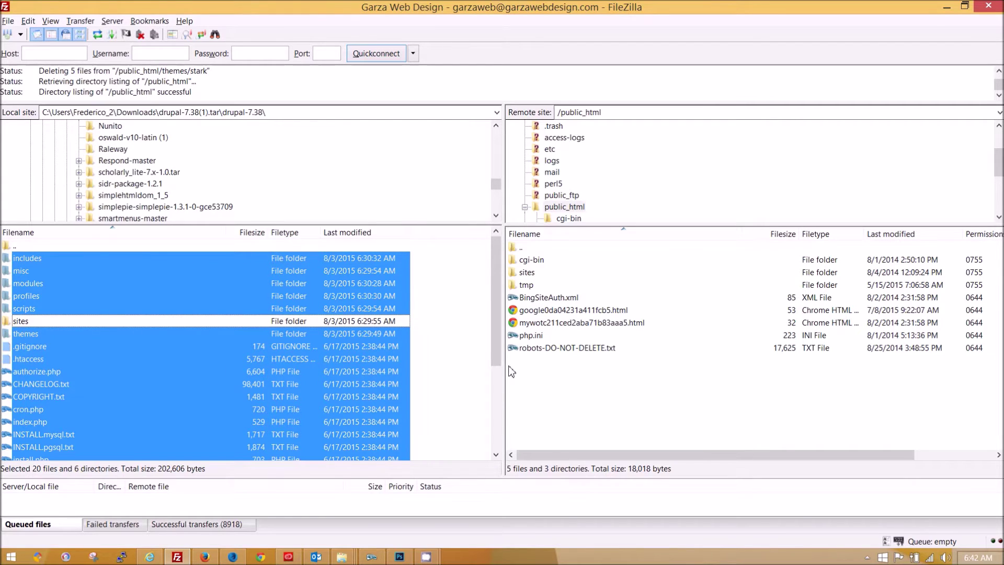
drag(497, 329, 493, 403)
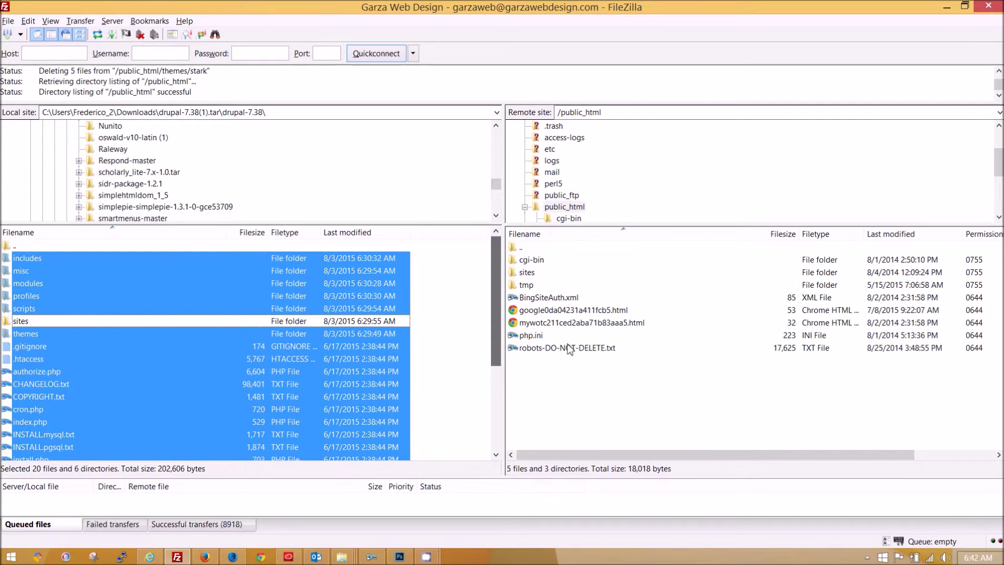
right_click(198, 274)
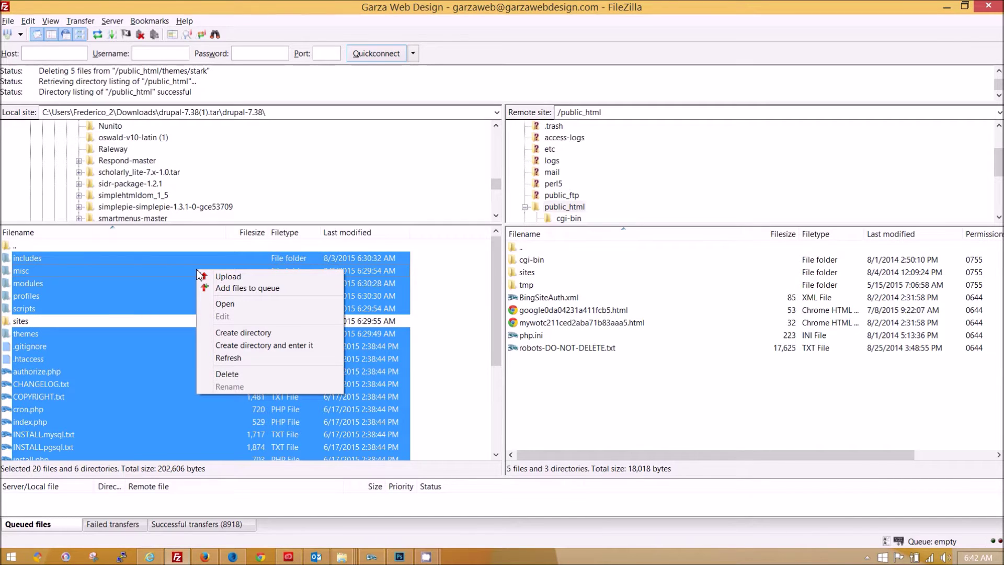
click(229, 277)
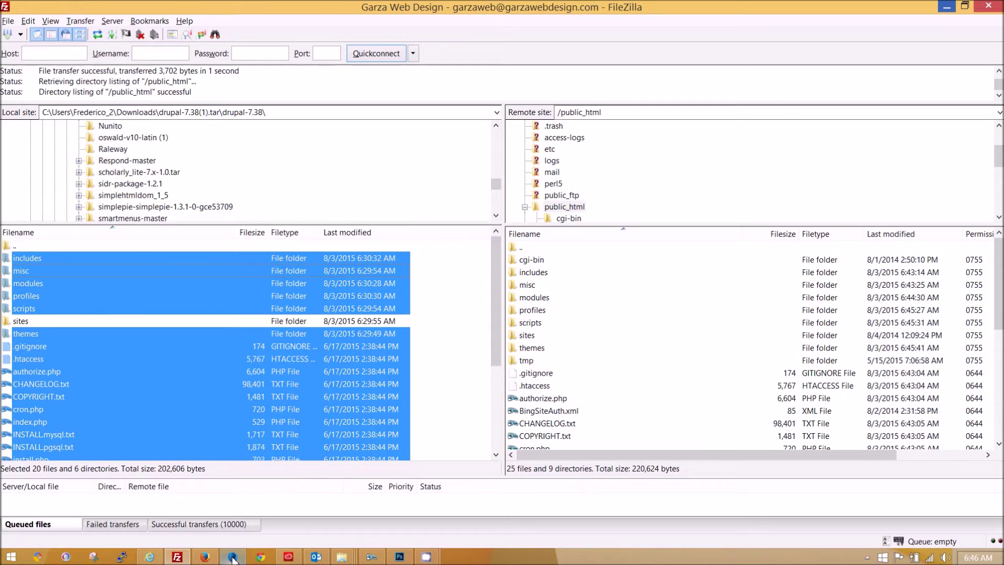
Switch to the Drupal site in Firefox and open its database update utility
mouse_move(233, 559)
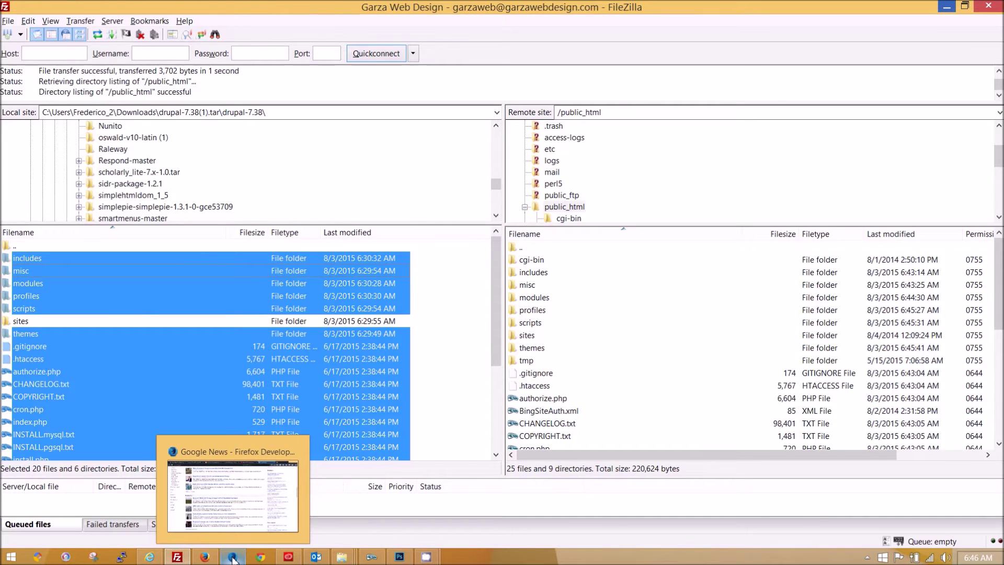
click(233, 497)
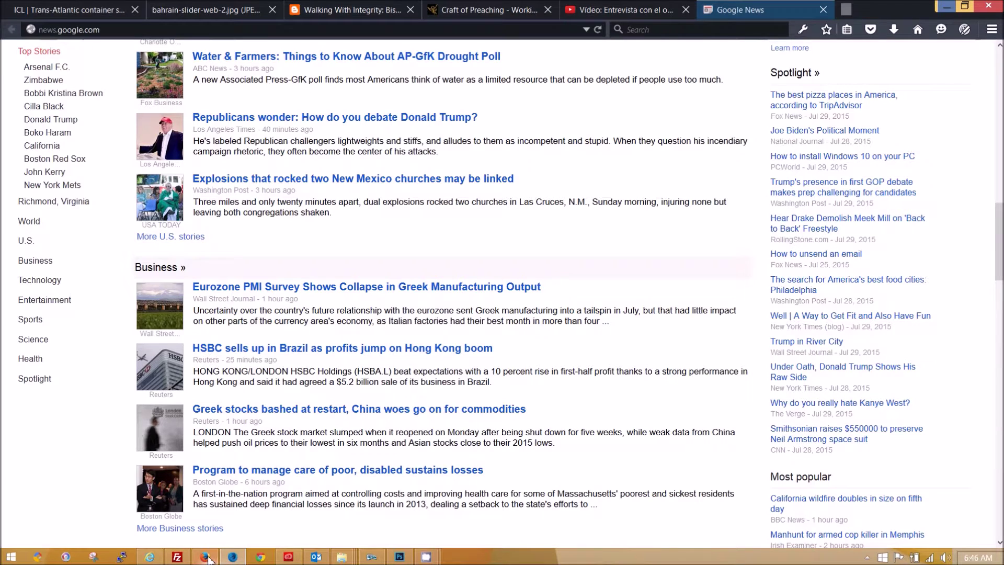
click(232, 556)
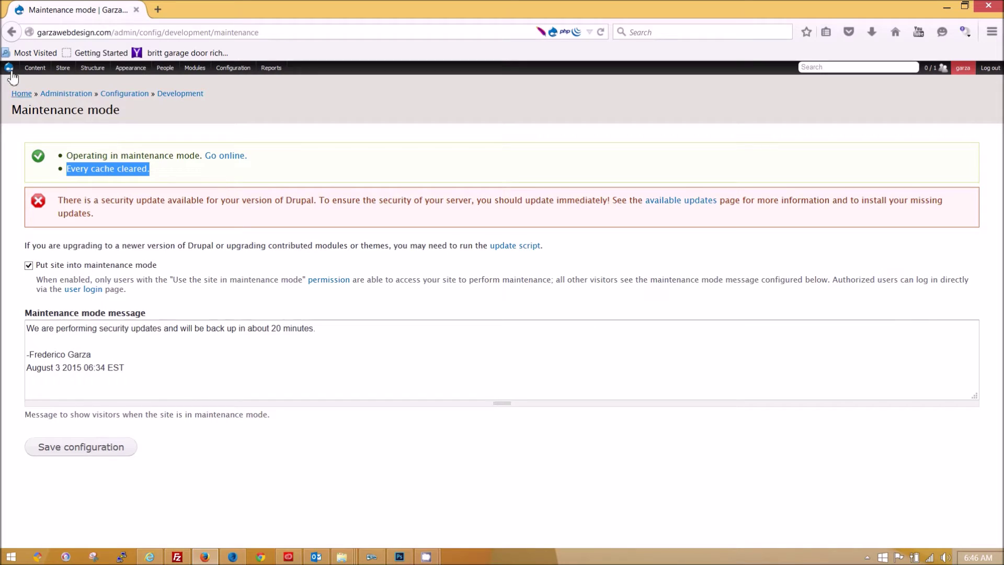
mouse_move(7, 73)
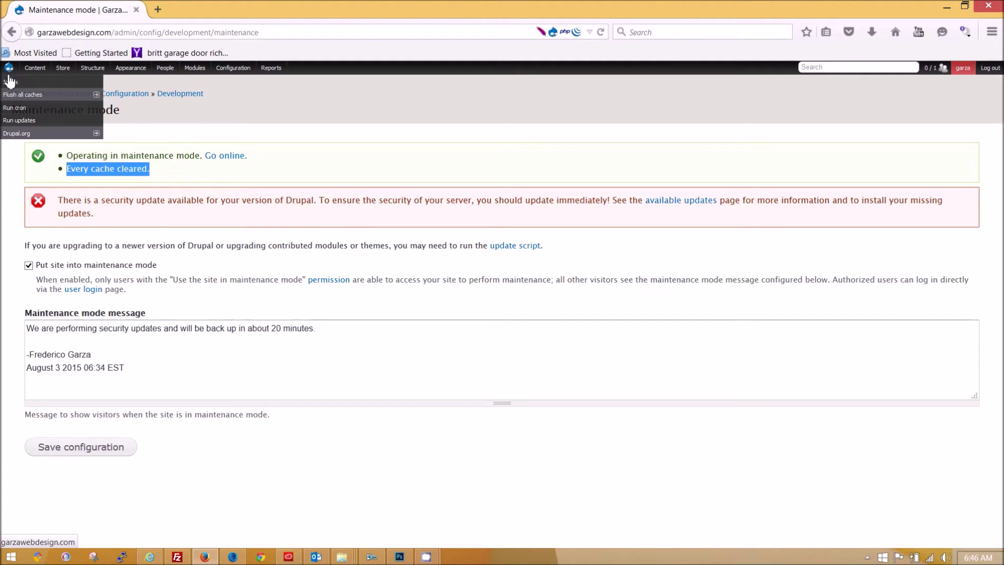
click(32, 126)
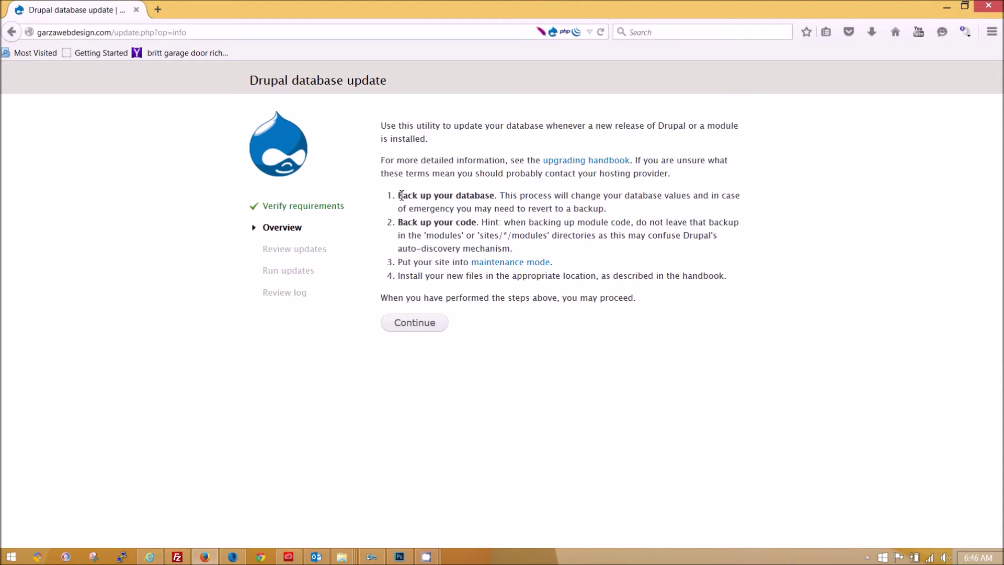
Review the database update prerequisites, continue to the check for pending updates and return to the site's front page
drag(401, 196, 500, 199)
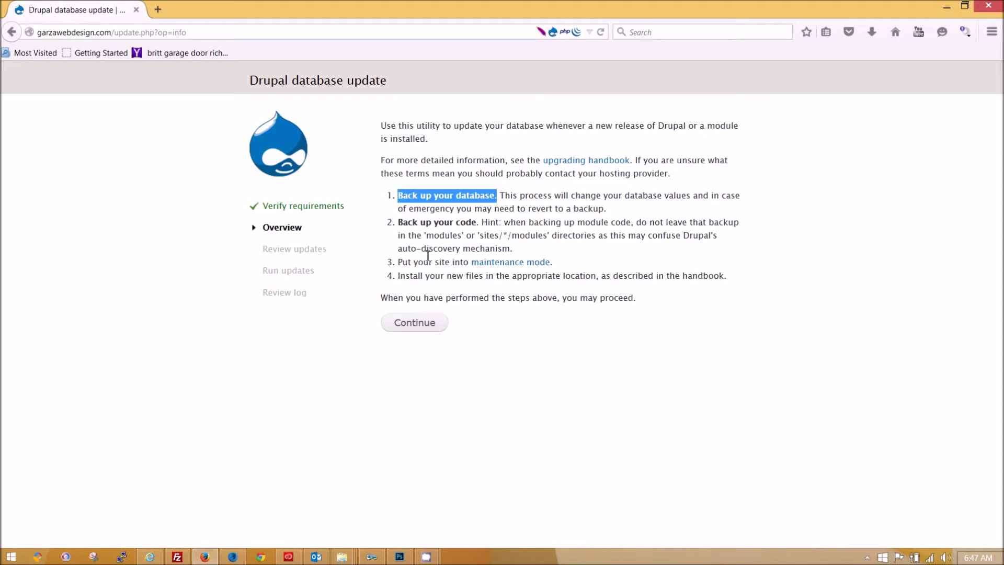
drag(401, 224, 478, 221)
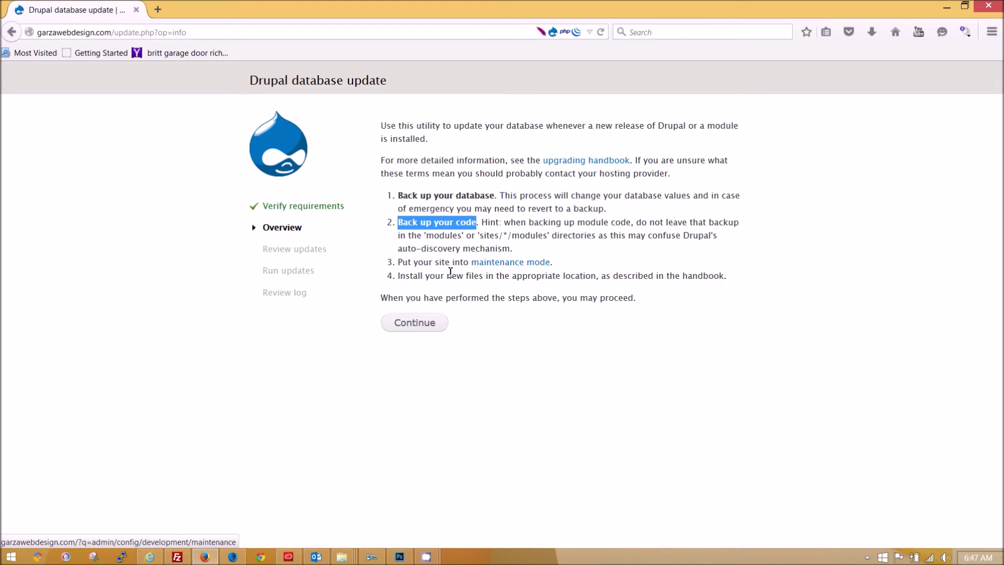
drag(400, 276, 743, 281)
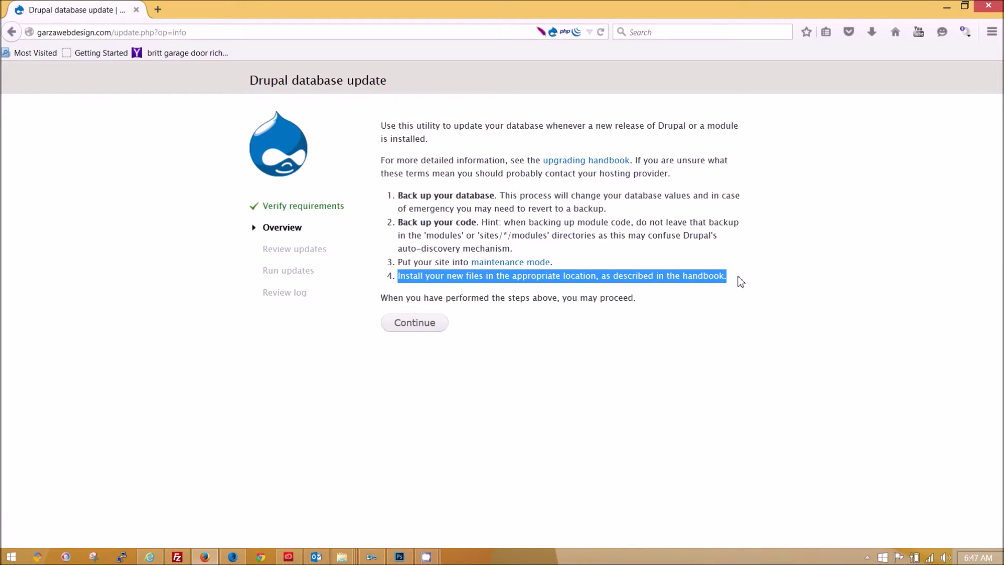
click(643, 287)
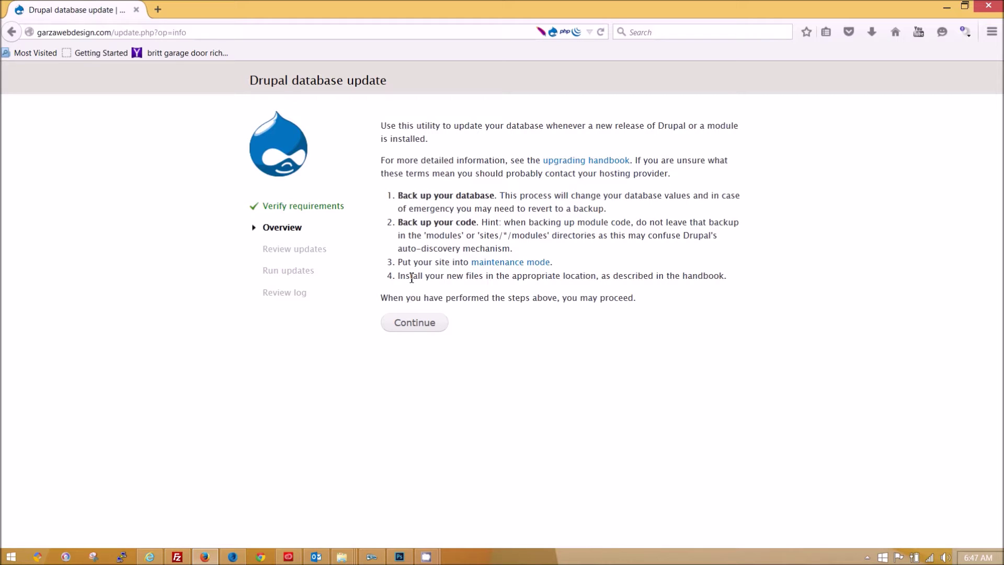
click(415, 324)
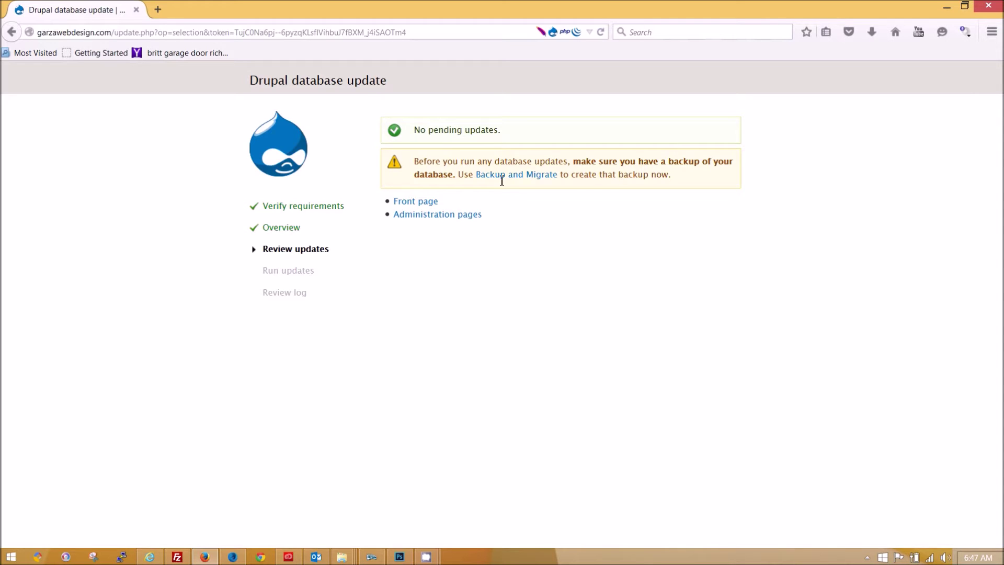
click(418, 207)
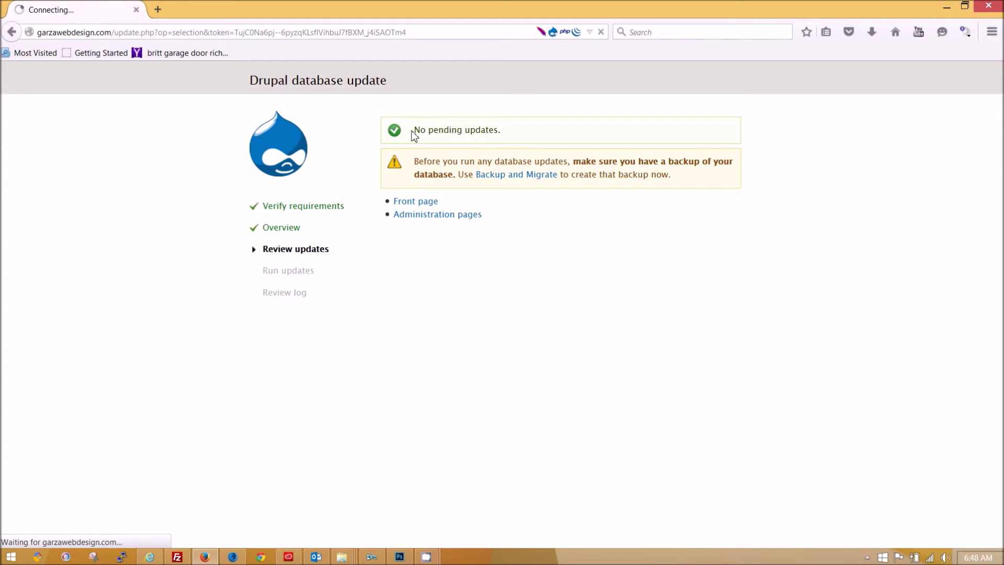
drag(417, 131, 518, 126)
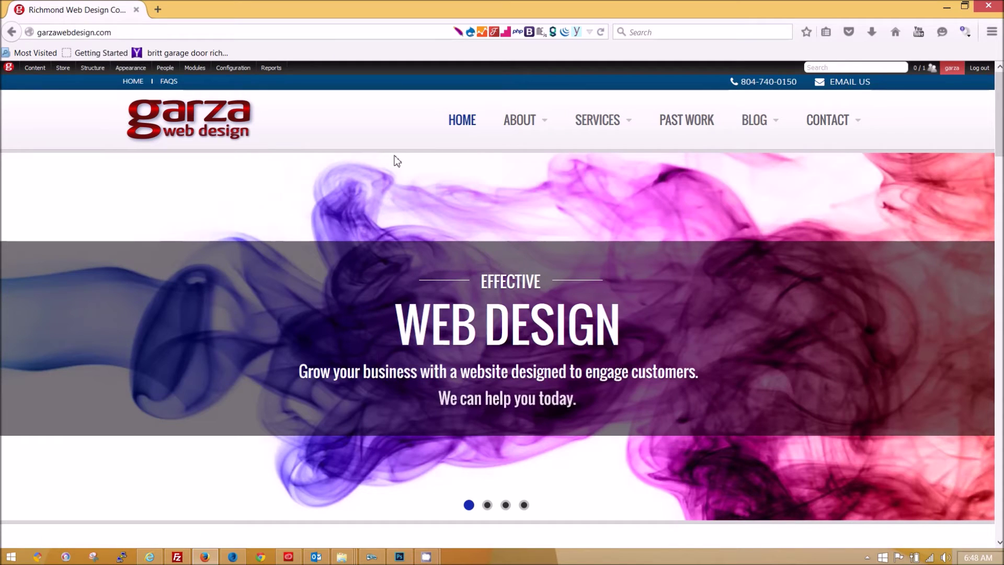
Run cron and open the available module and theme updates from the status report
mouse_move(7, 72)
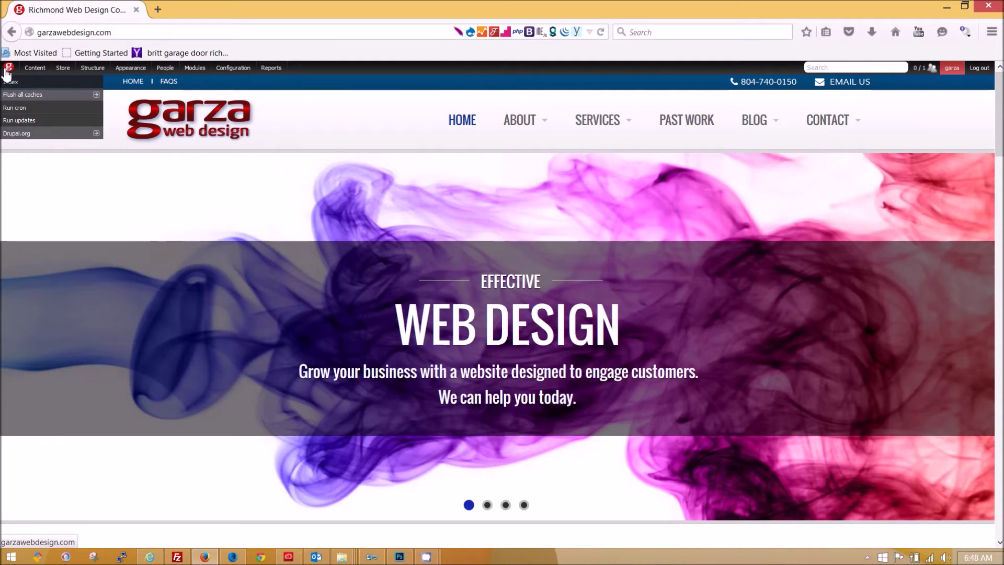
click(12, 109)
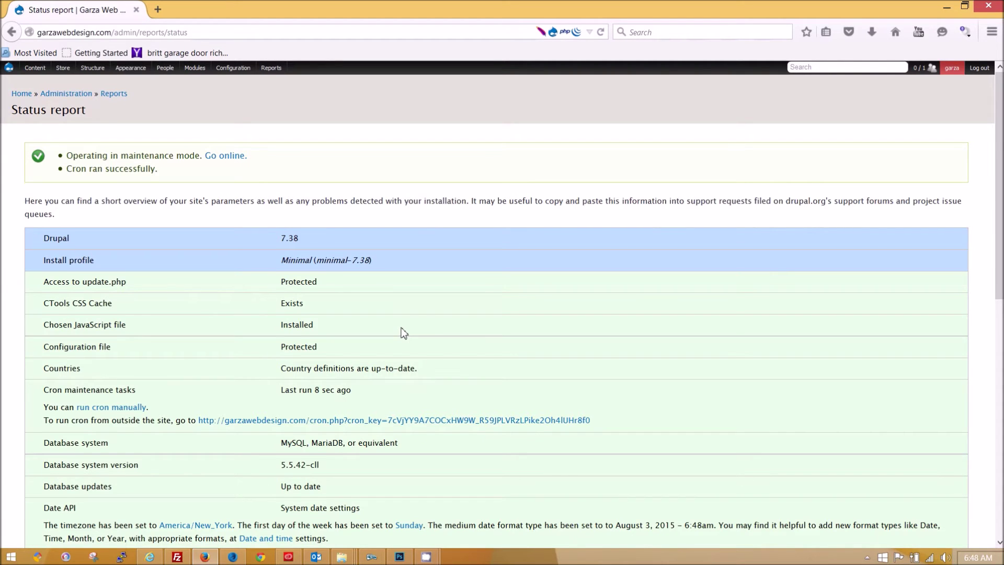
scroll(404, 332, down, 4)
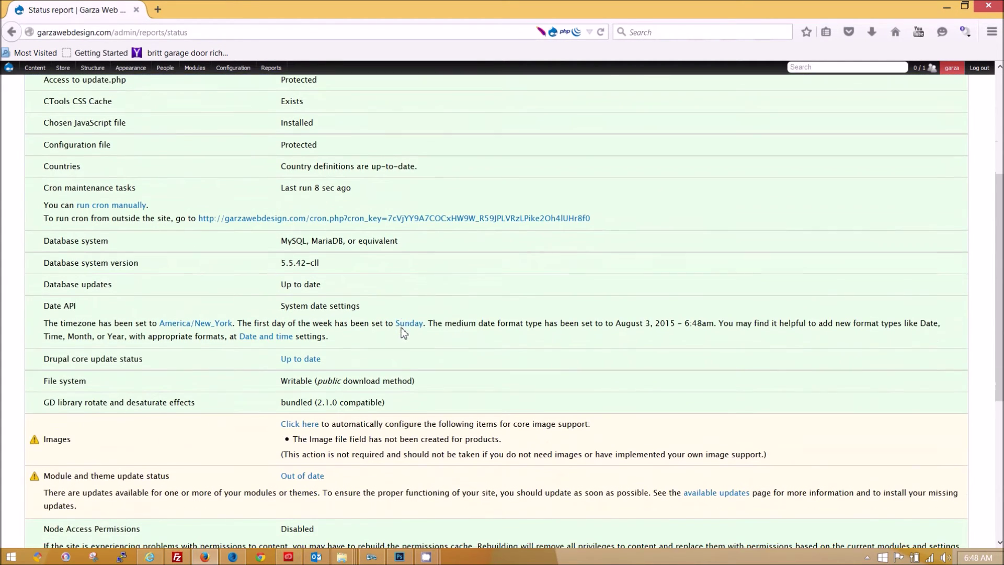
scroll(294, 454, down, 2)
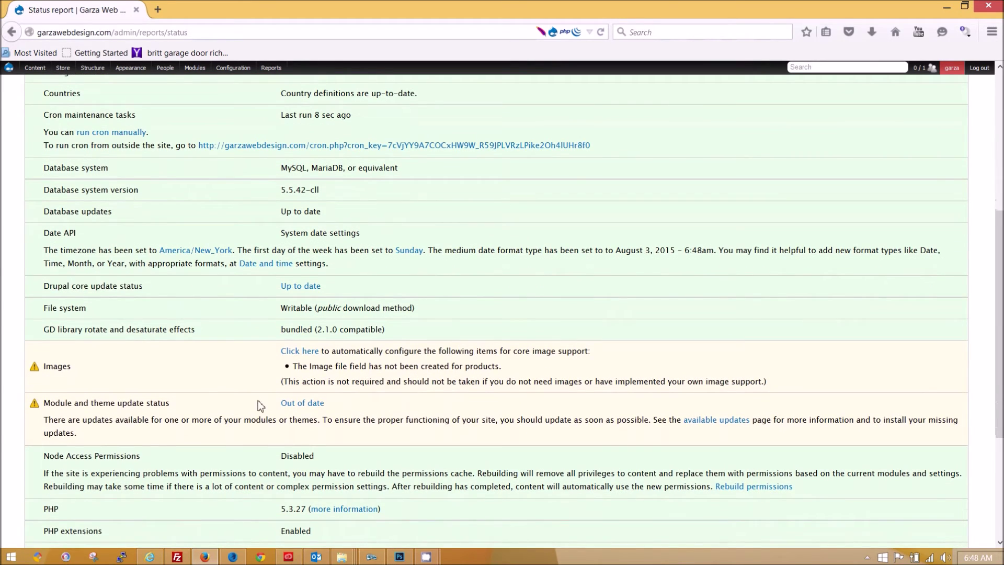
click(312, 405)
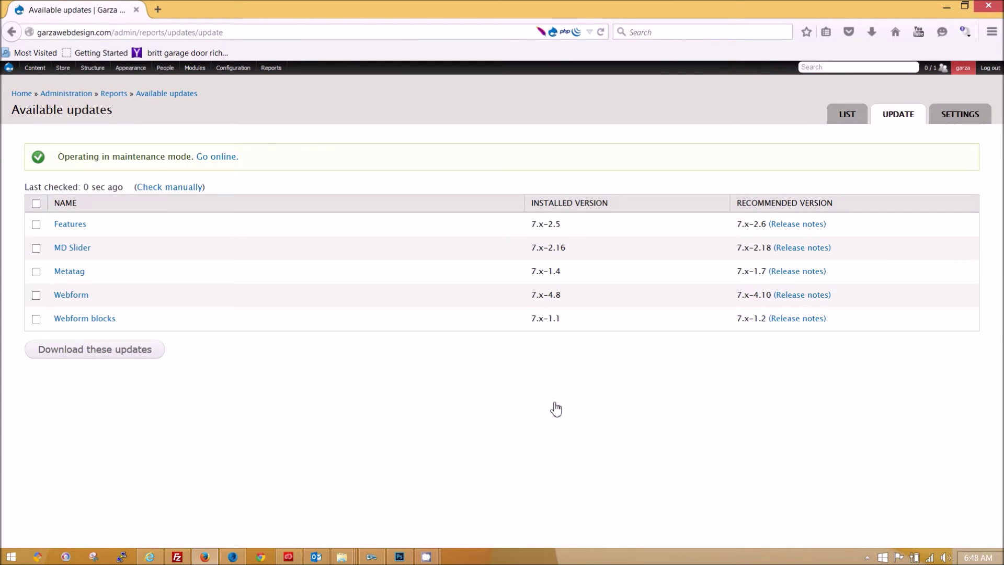
Download and install the Features, Metatag, Webform and Webform blocks updates in maintenance mode, leaving out MD Slider
click(36, 203)
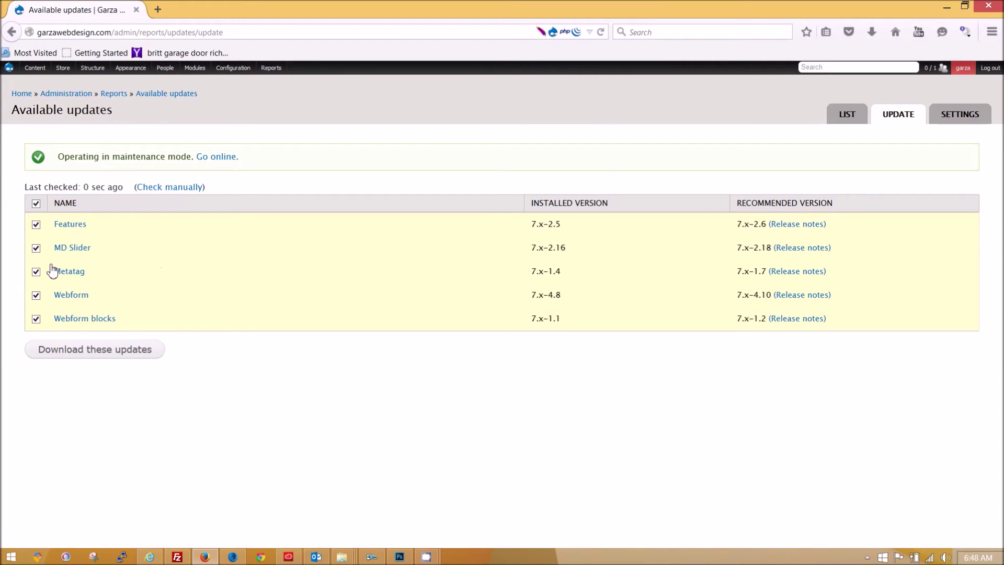
click(36, 248)
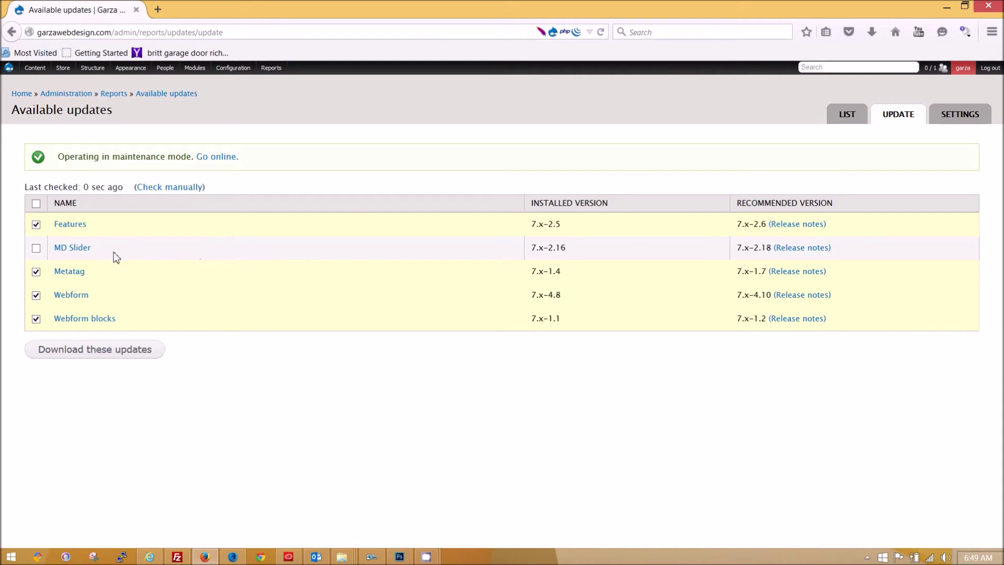
click(103, 358)
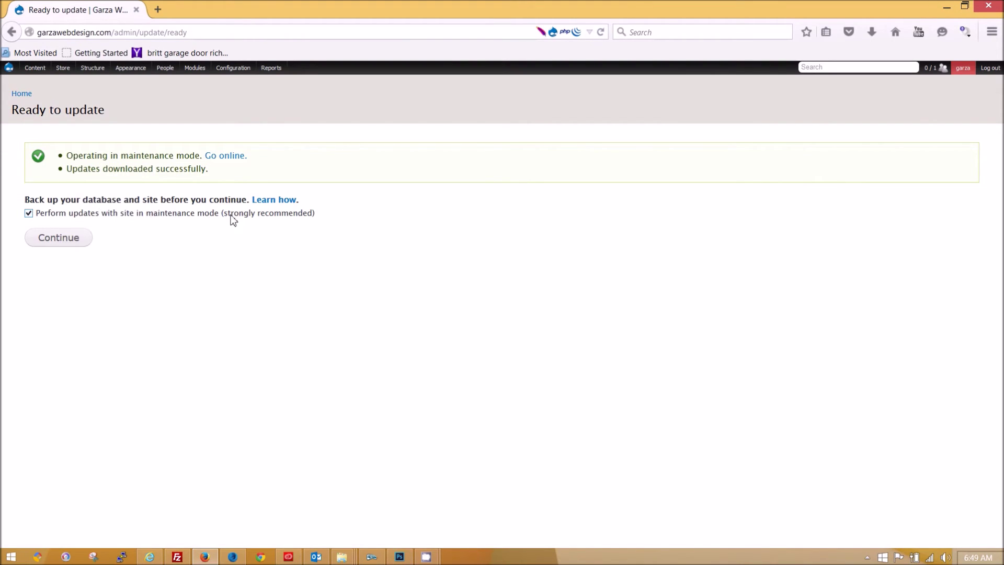
click(67, 243)
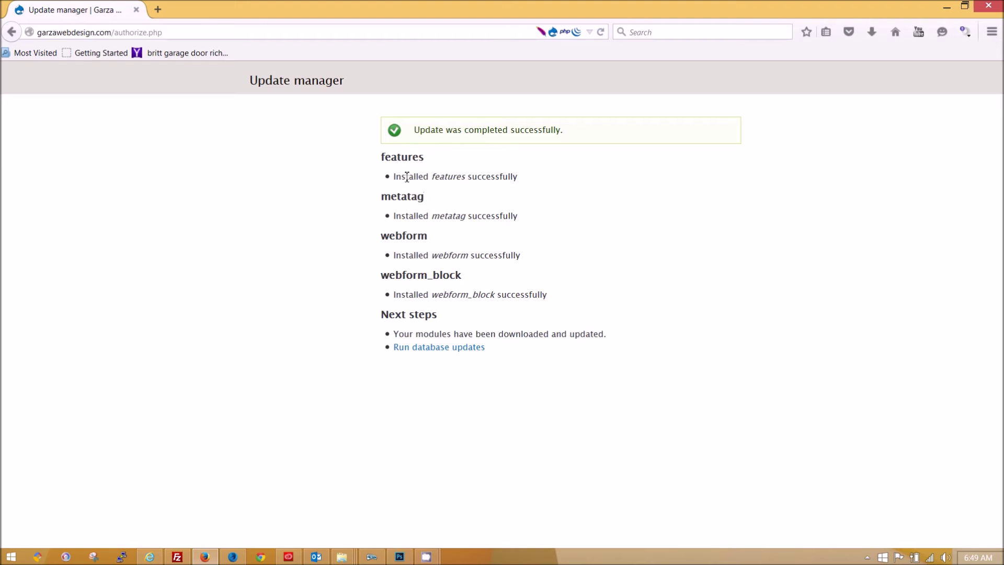
Run the database updates for the updated modules and apply all pending updates
click(439, 350)
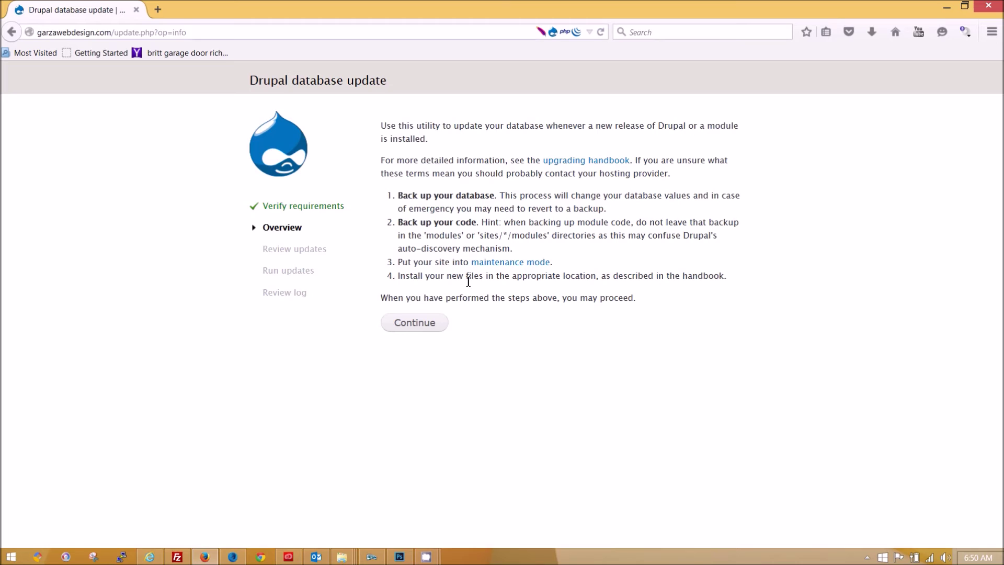
click(412, 325)
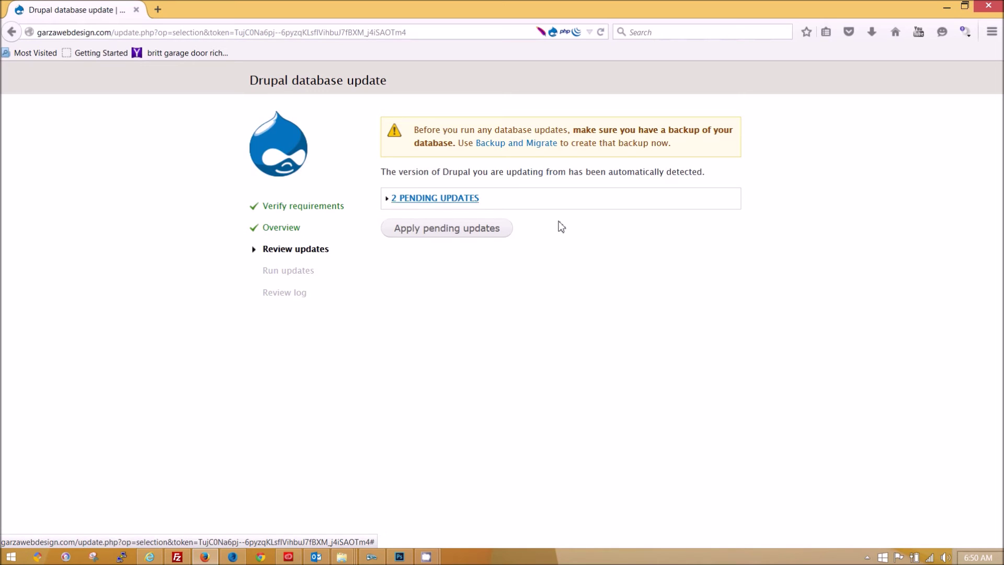
click(454, 230)
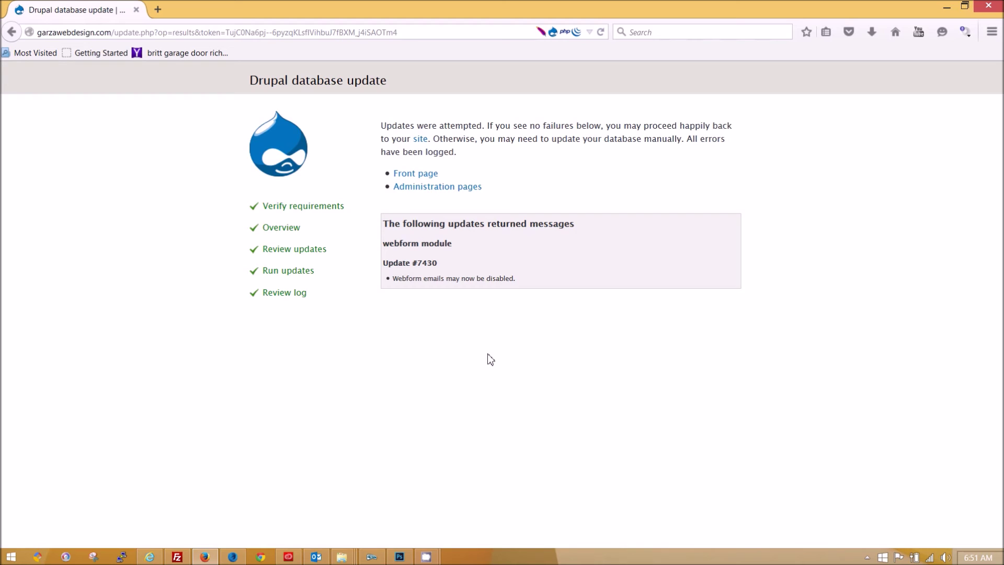
Return to the site's front page and look over how it displays after the updates
click(422, 177)
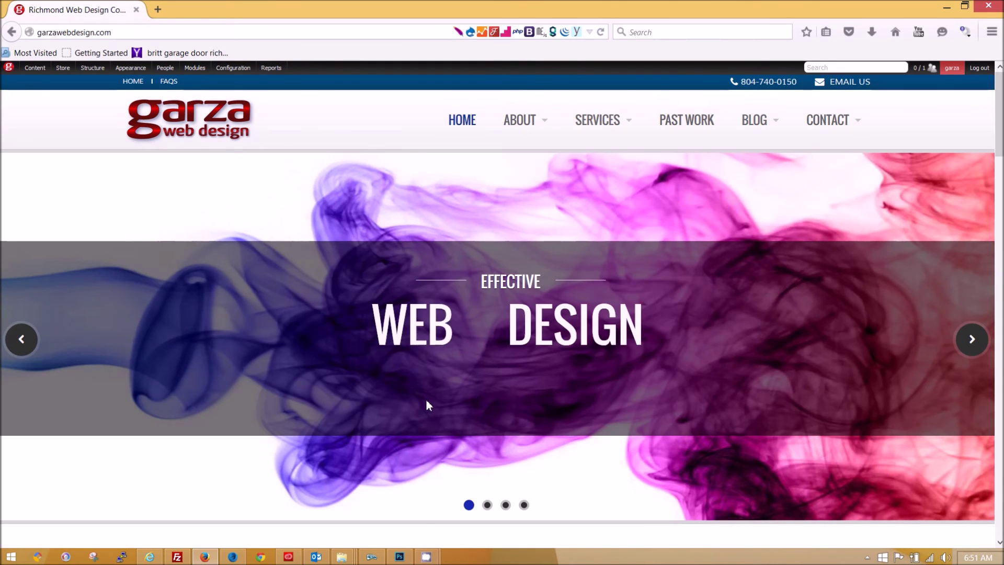
scroll(336, 384, down, 3)
scroll(336, 386, up, 3)
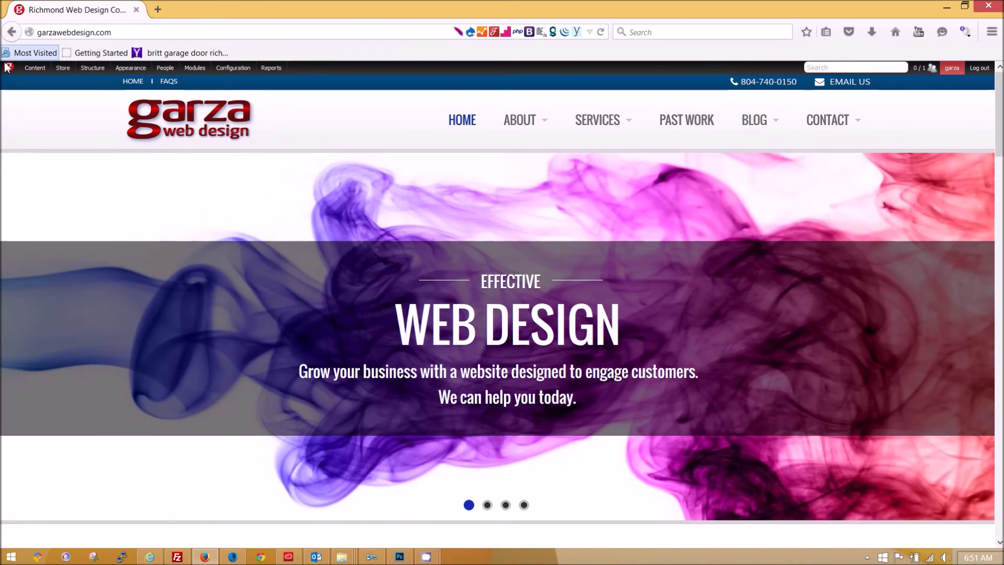
mouse_move(8, 67)
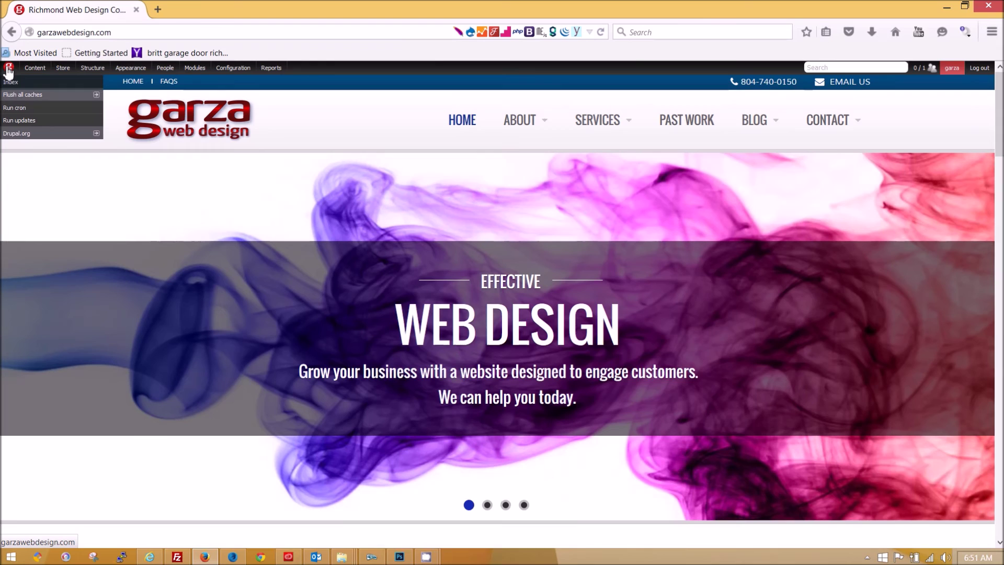
Run cron again, check the status report, and open the details of the out-of-date modules and themes
click(16, 108)
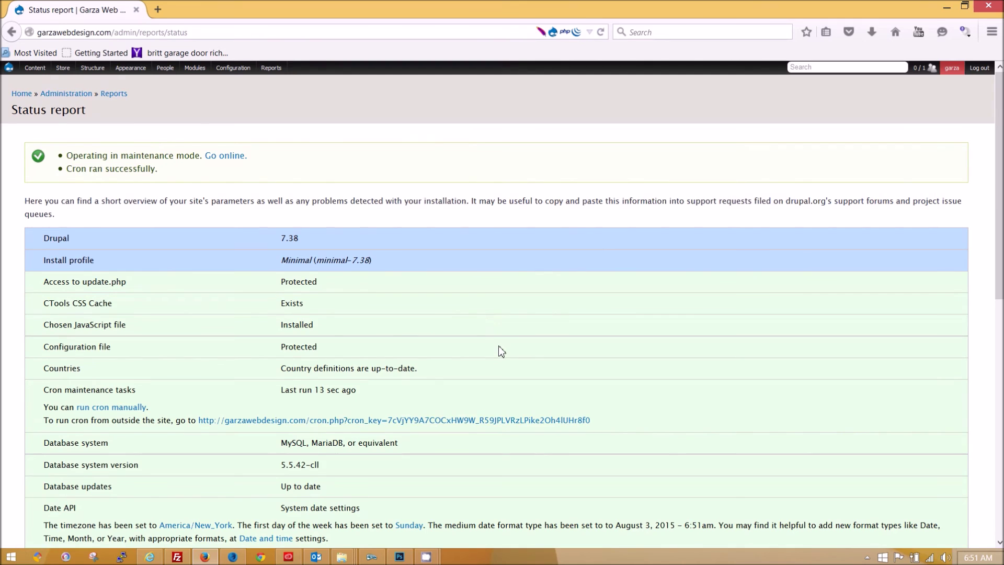
scroll(500, 350, down, 4)
scroll(500, 350, down, 1)
scroll(501, 350, up, 5)
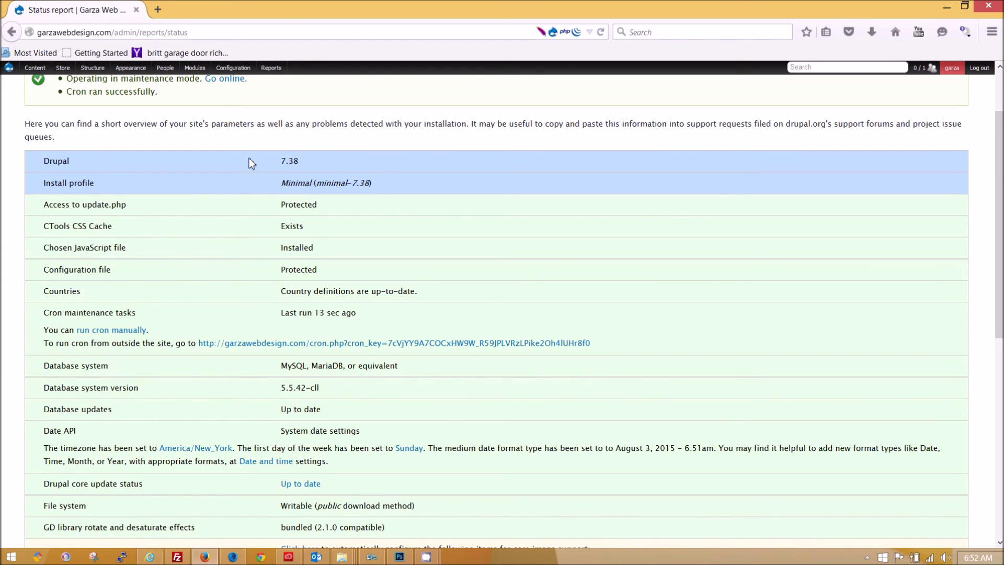
scroll(411, 410, down, 1)
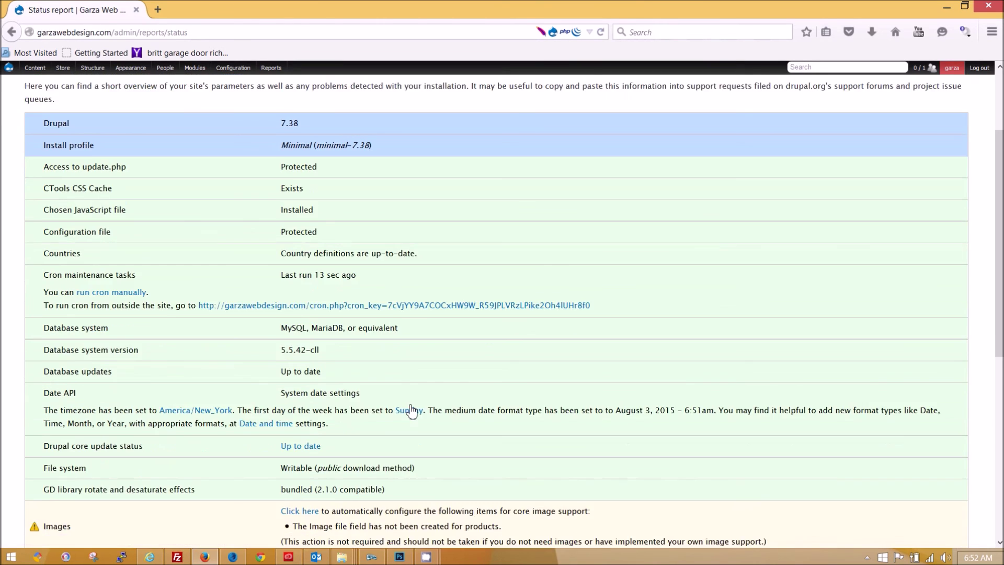
scroll(411, 410, down, 6)
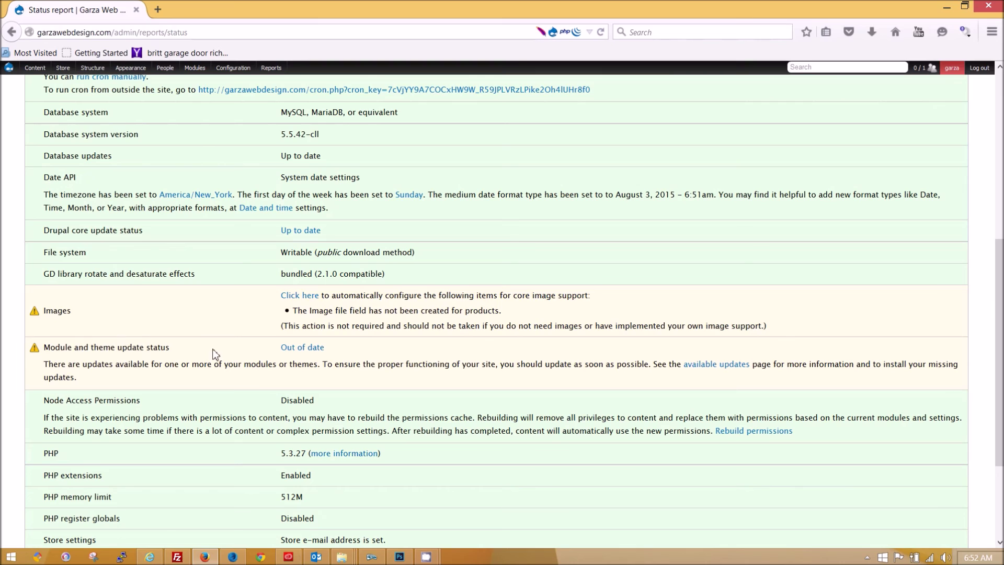
click(302, 348)
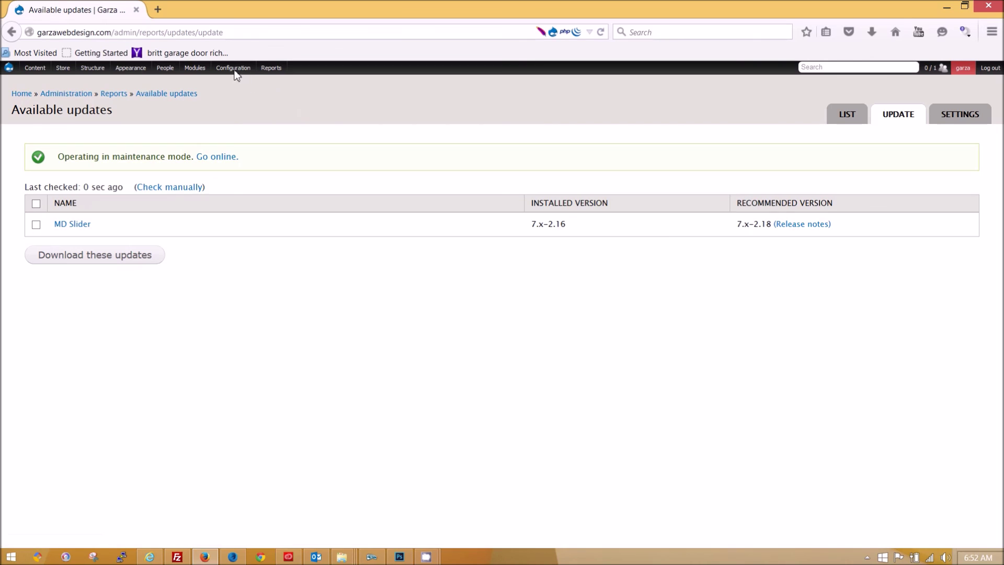
Take the site out of maintenance mode in the development configuration and save the configuration
mouse_move(233, 72)
mouse_move(241, 123)
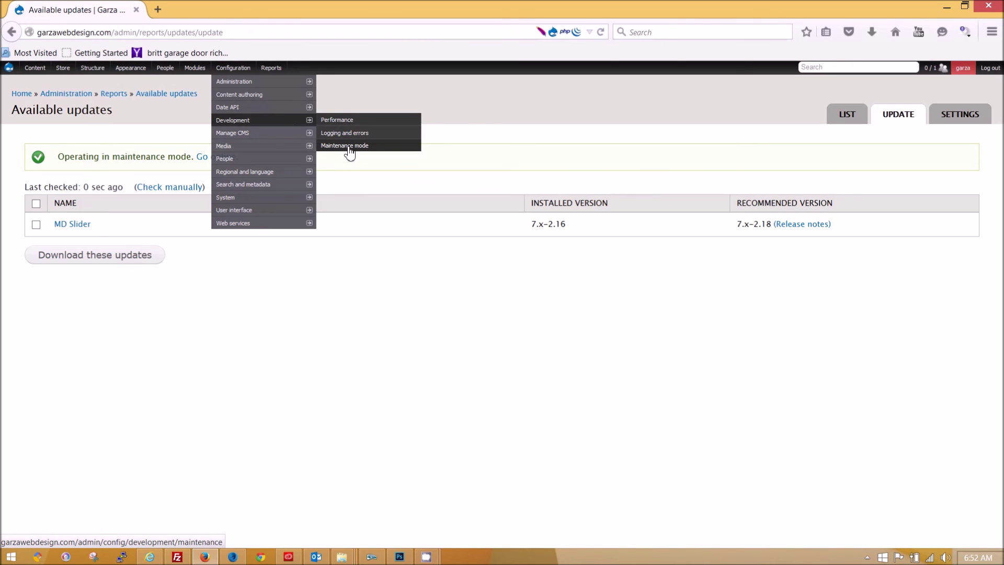
click(368, 152)
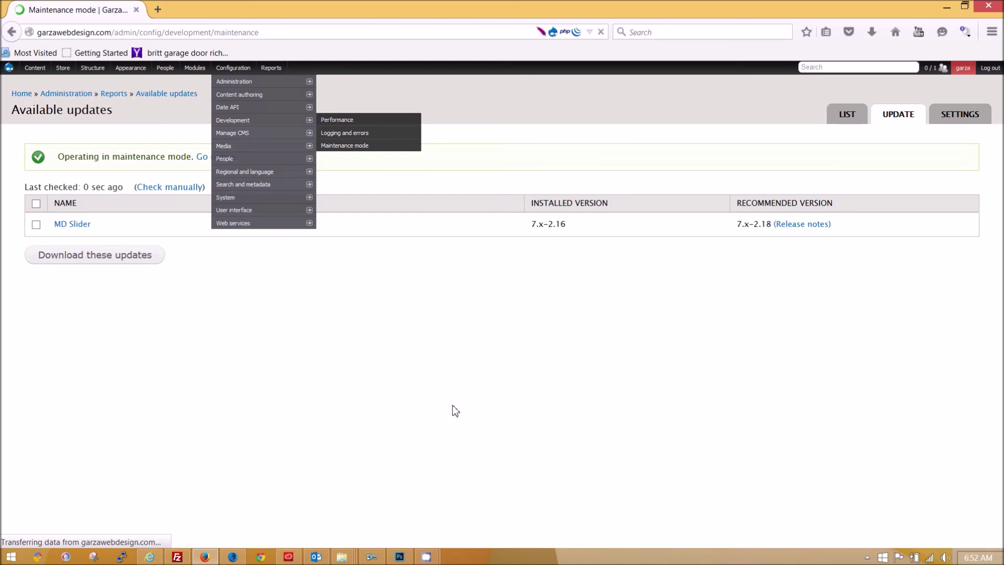
click(28, 171)
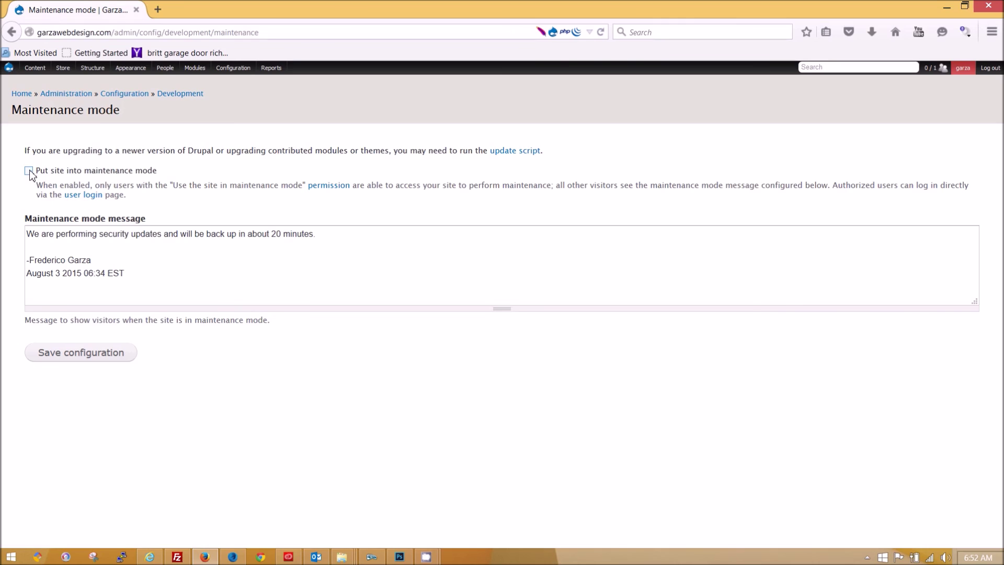
click(91, 359)
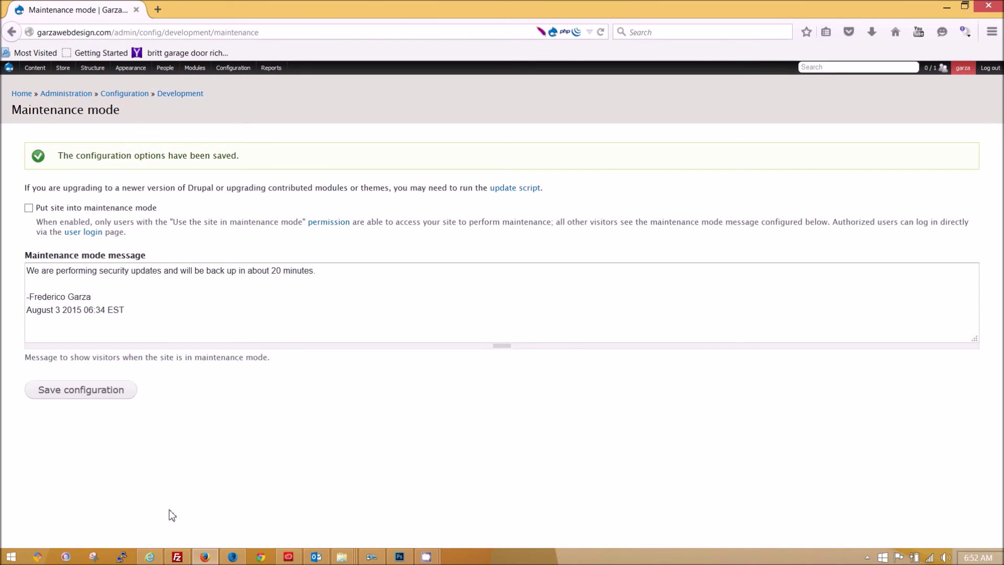
Switch to Internet Explorer, reload the public site to check its front page, and return to the Drupal site in Firefox
click(150, 557)
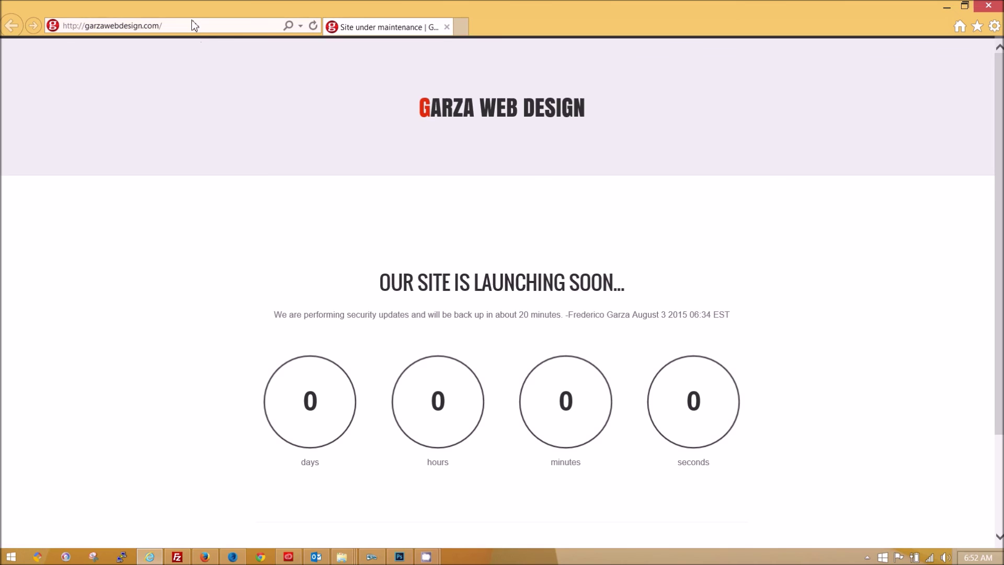
key(F5)
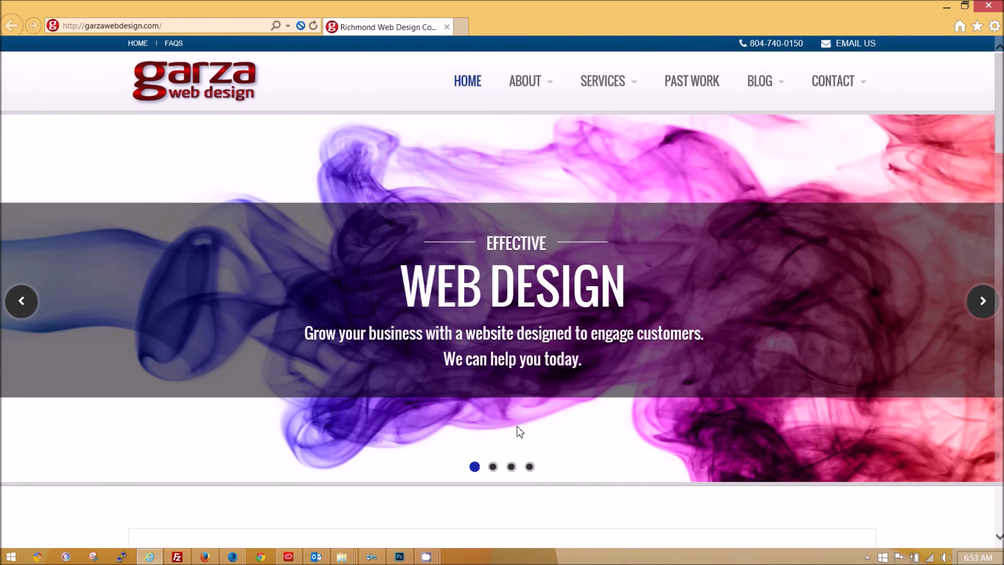
key(alt+Tab)
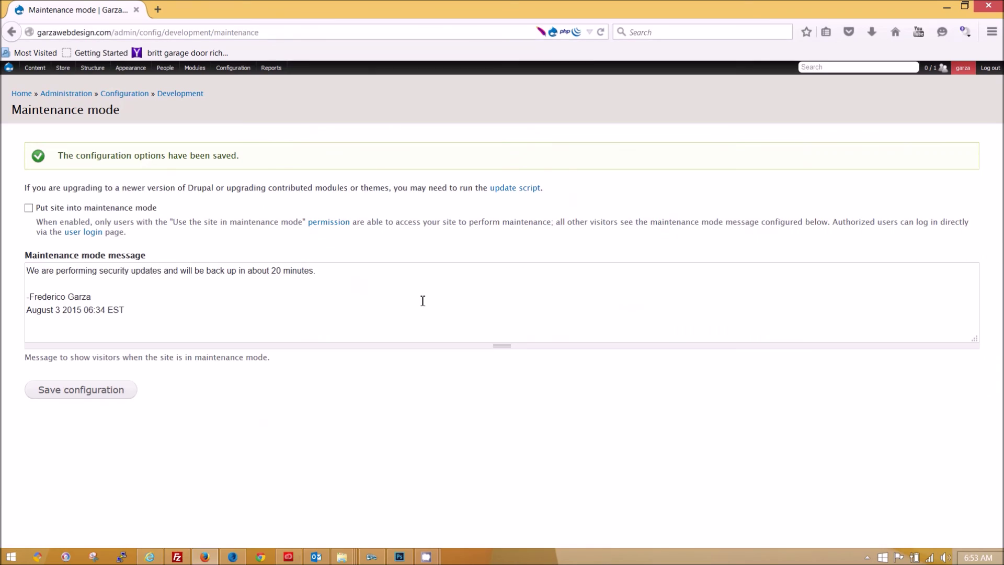
click(20, 94)
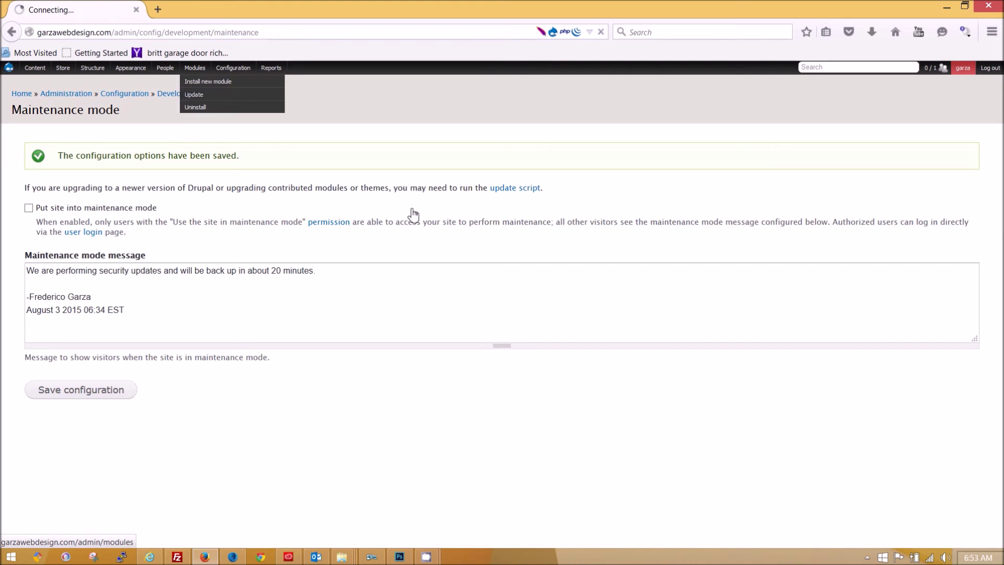